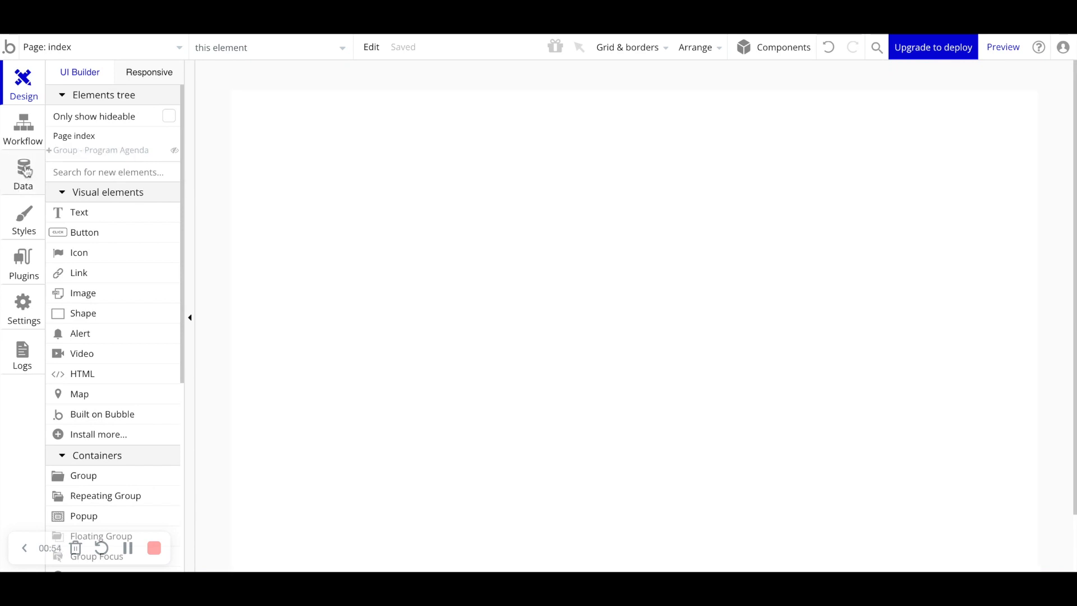
- Add a text field named First Name to the User data type
{"action": "left_click", "coordinate": [25, 171]}
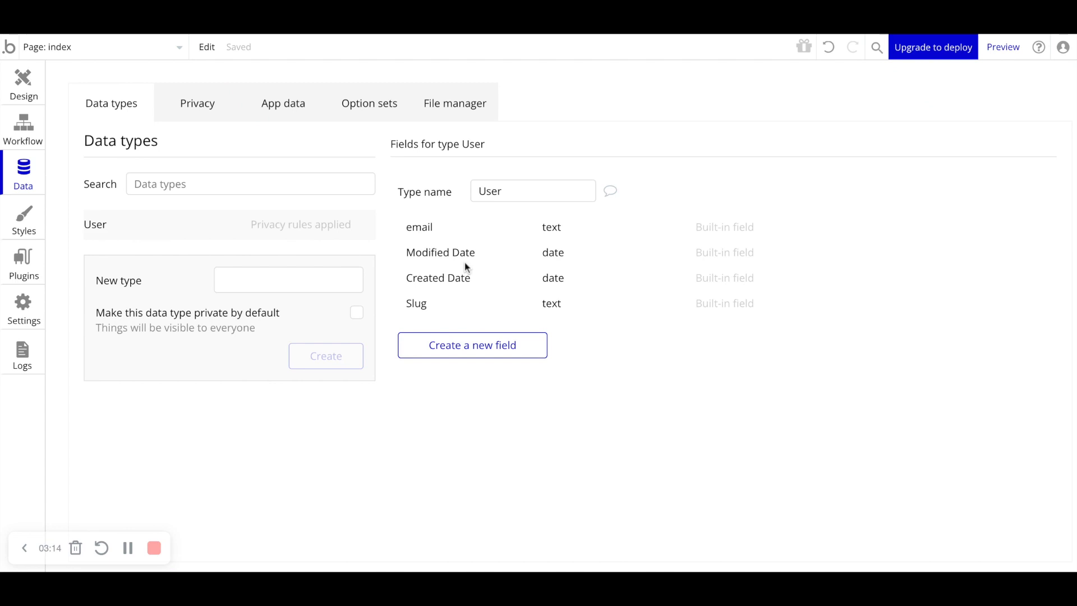
{"action": "mouse_move", "coordinate": [429, 228]}
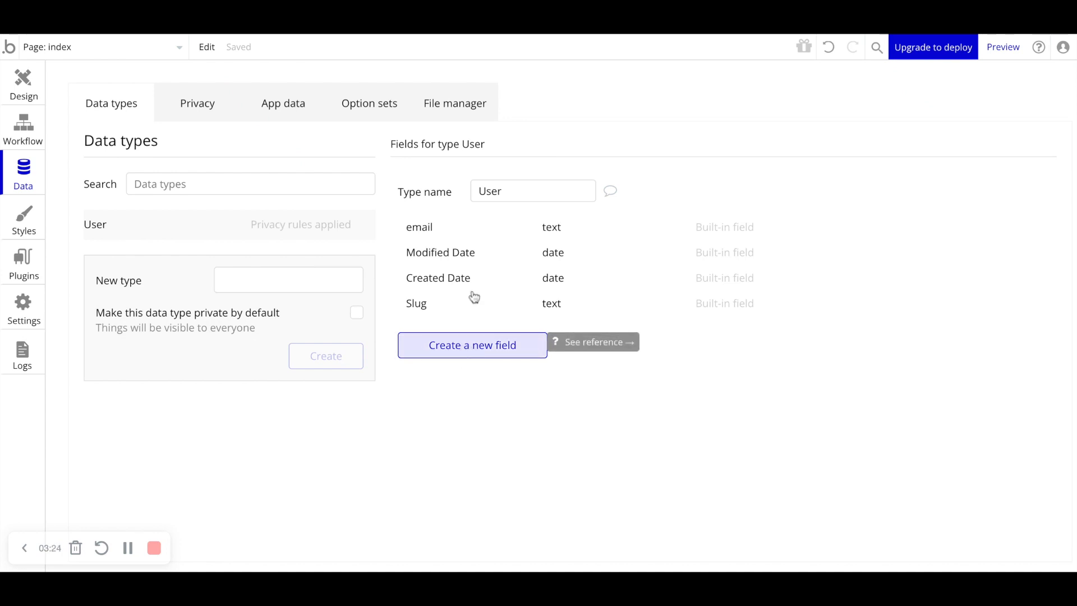
{"action": "left_click", "coordinate": [494, 344]}
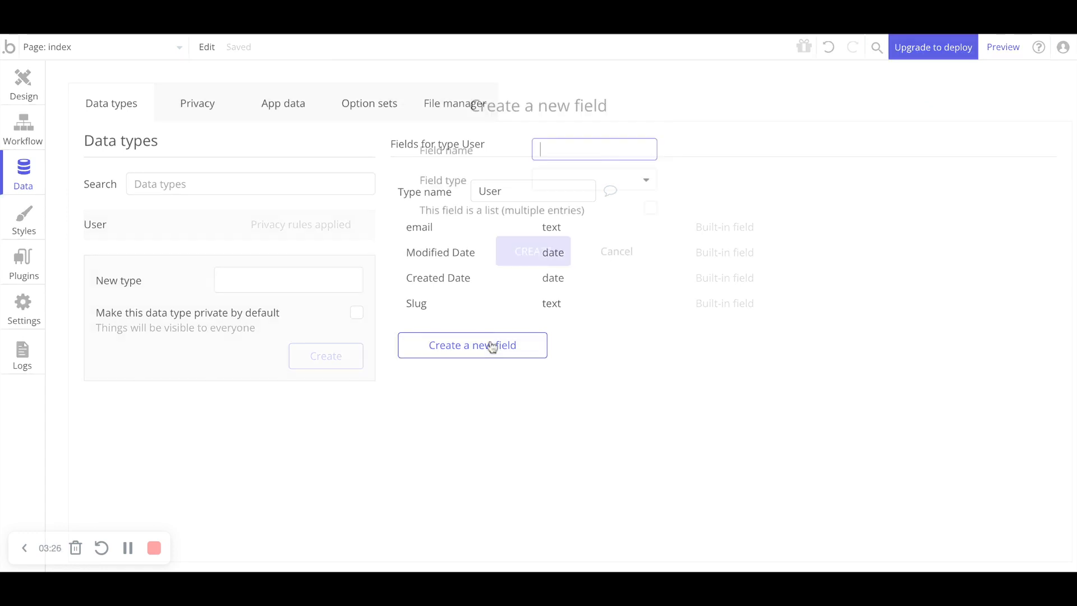
{"action": "type", "text": "First Name"}
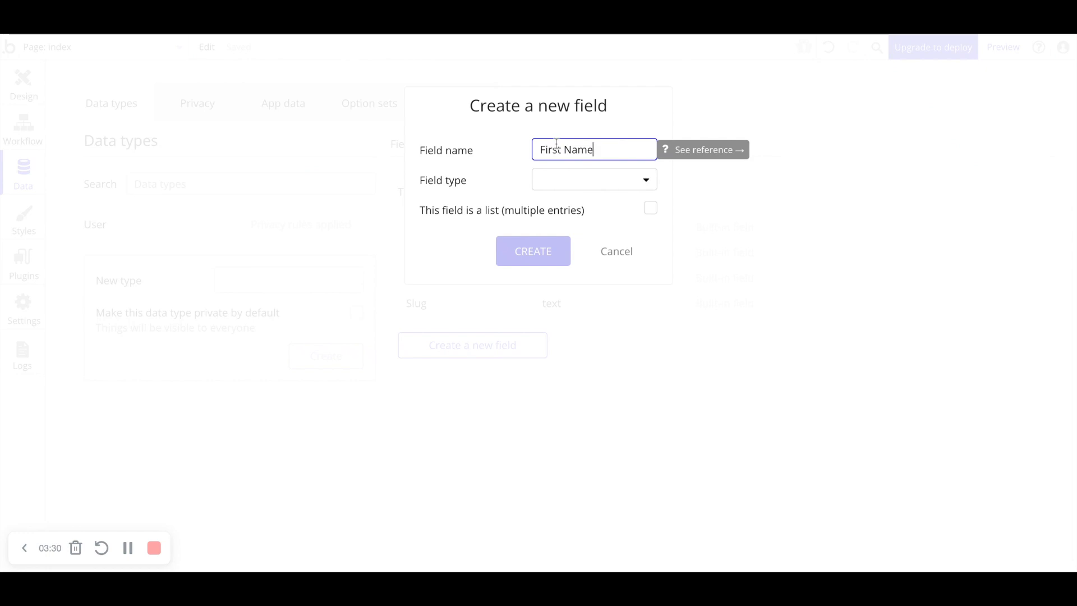
{"action": "left_click", "coordinate": [601, 181]}
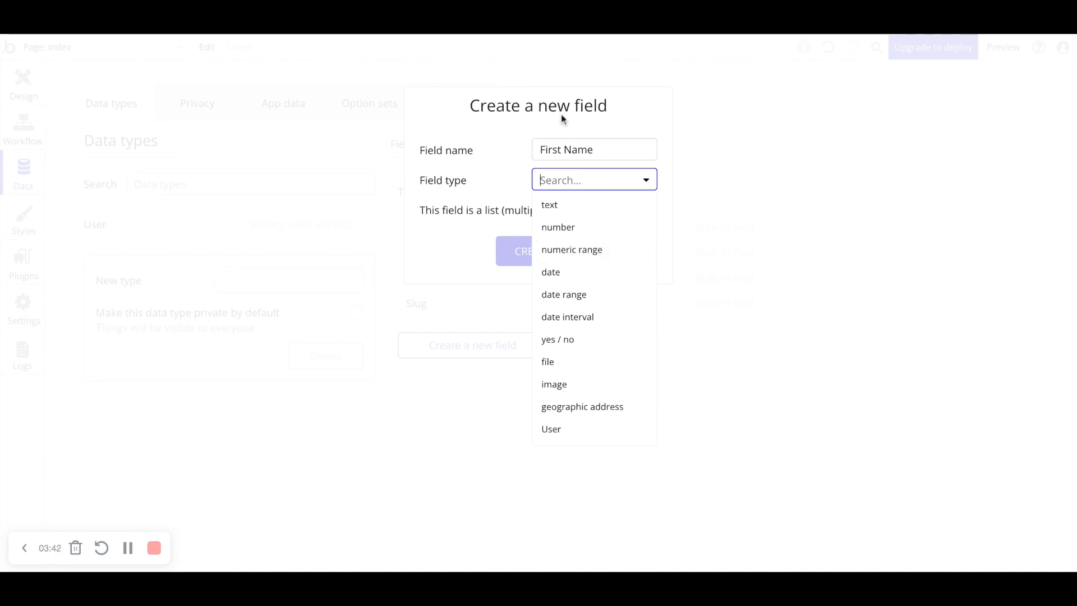
{"action": "left_click", "coordinate": [571, 206]}
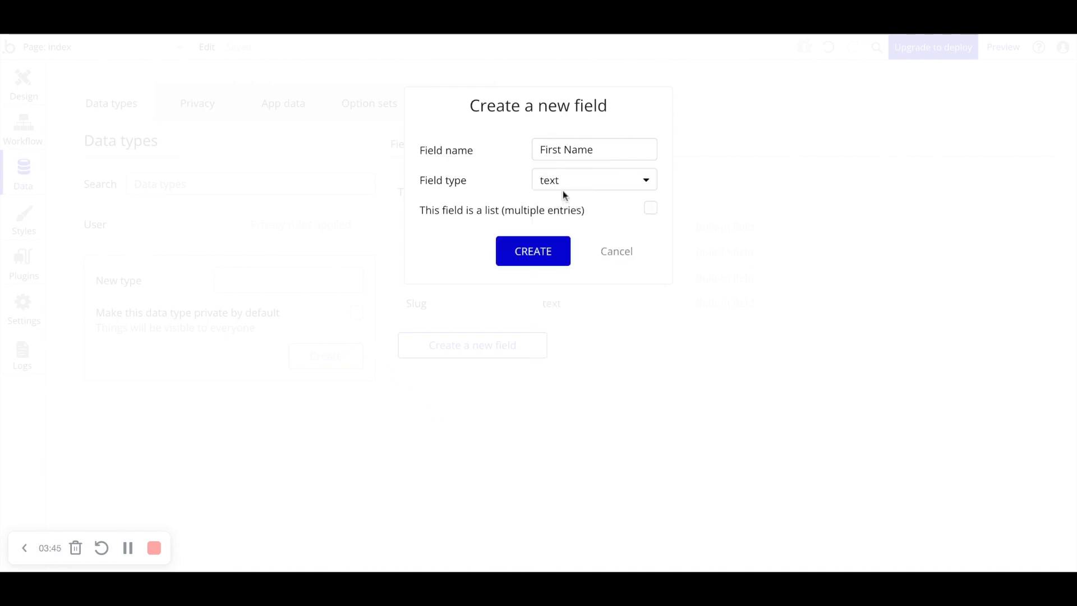
{"action": "left_click", "coordinate": [550, 250]}
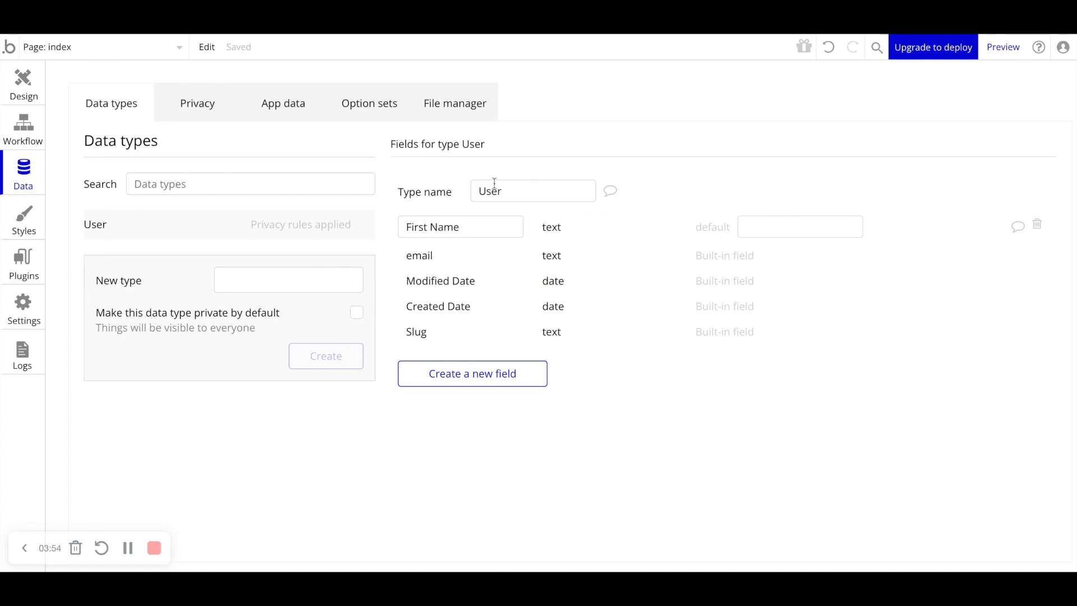
- Add a date field named Date Of Birth to the User data type
{"action": "left_click", "coordinate": [481, 380]}
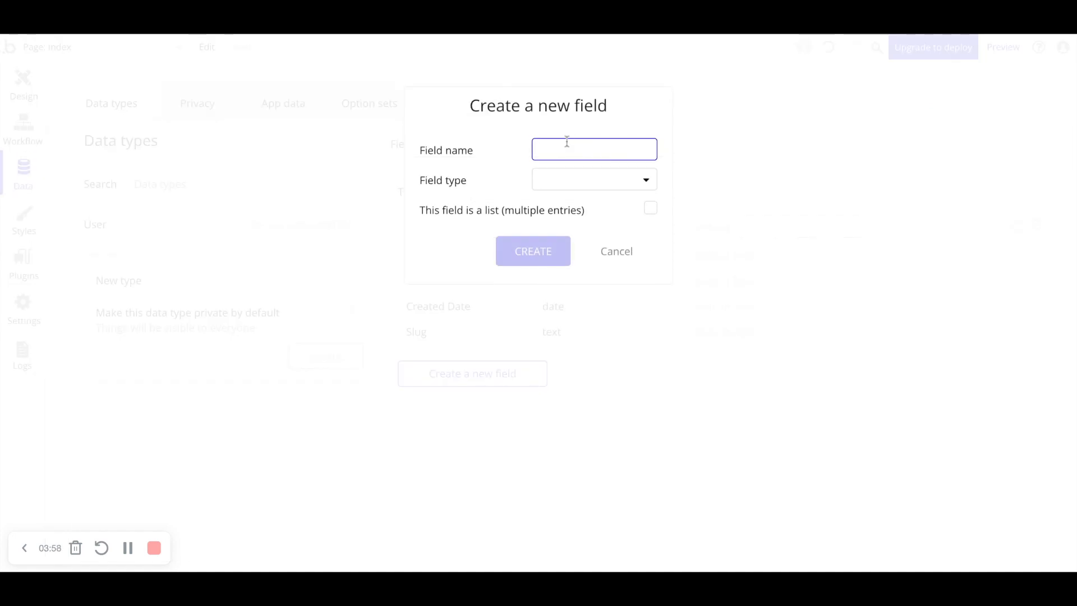
{"action": "type", "text": "Date Of Birth"}
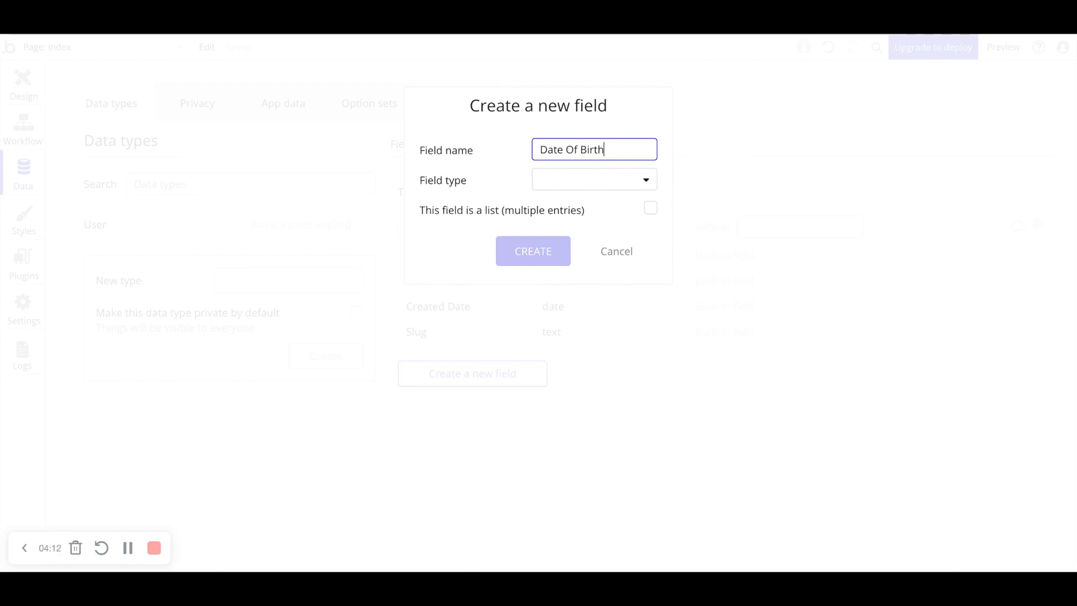
{"action": "key", "text": "Tab"}
{"action": "left_click", "coordinate": [549, 205]}
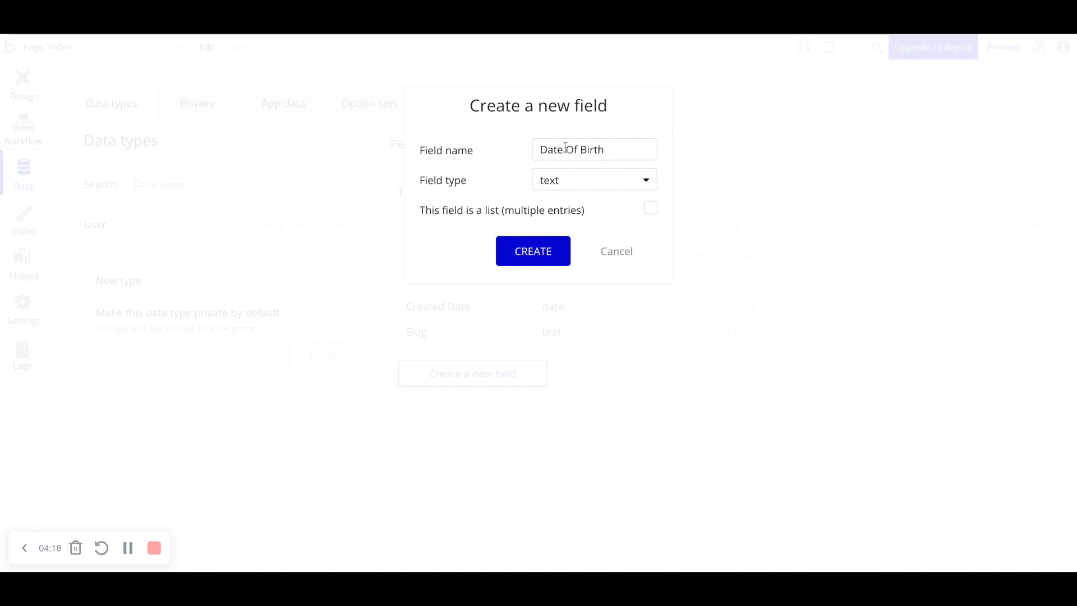
{"action": "left_click", "coordinate": [559, 185]}
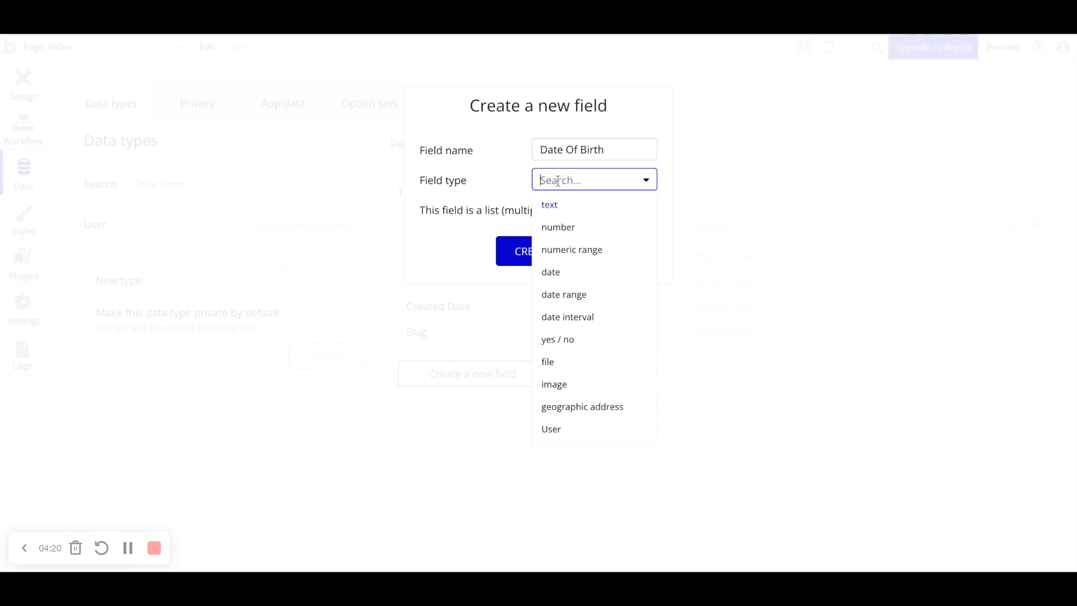
{"action": "left_click", "coordinate": [568, 278]}
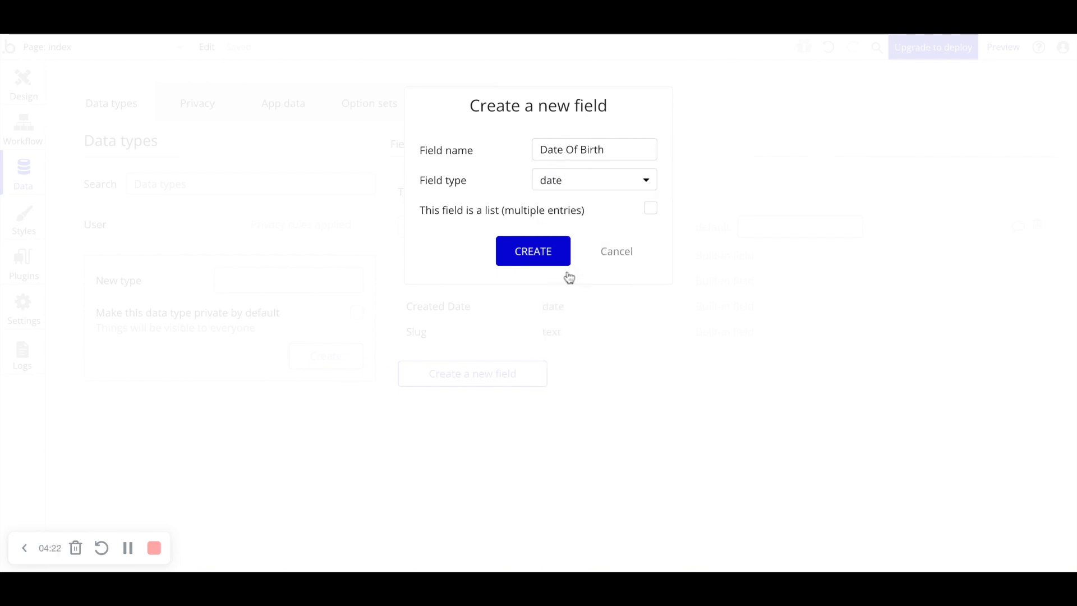
{"action": "left_click", "coordinate": [533, 252]}
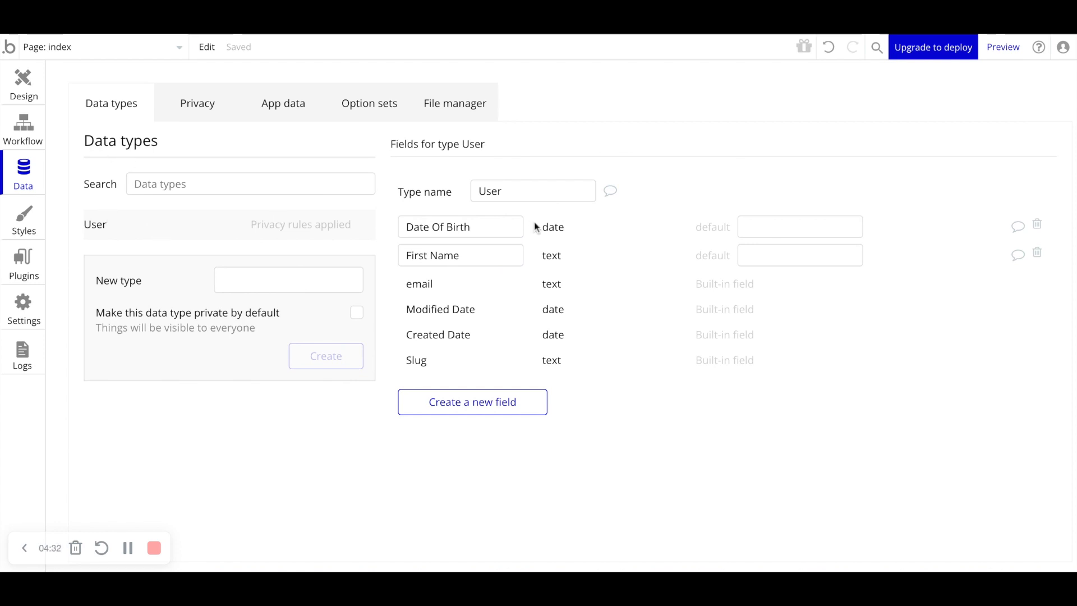
- Add a date field named adminDateOfBirth to the User data type
{"action": "mouse_move", "coordinate": [435, 233]}
{"action": "mouse_move", "coordinate": [478, 265]}
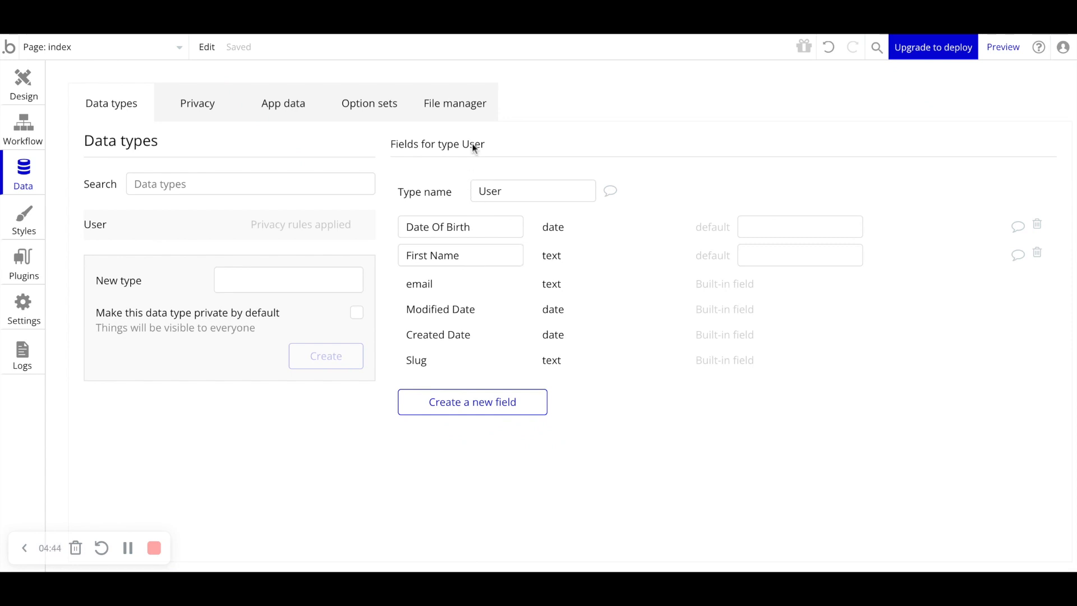
{"action": "mouse_move", "coordinate": [472, 235]}
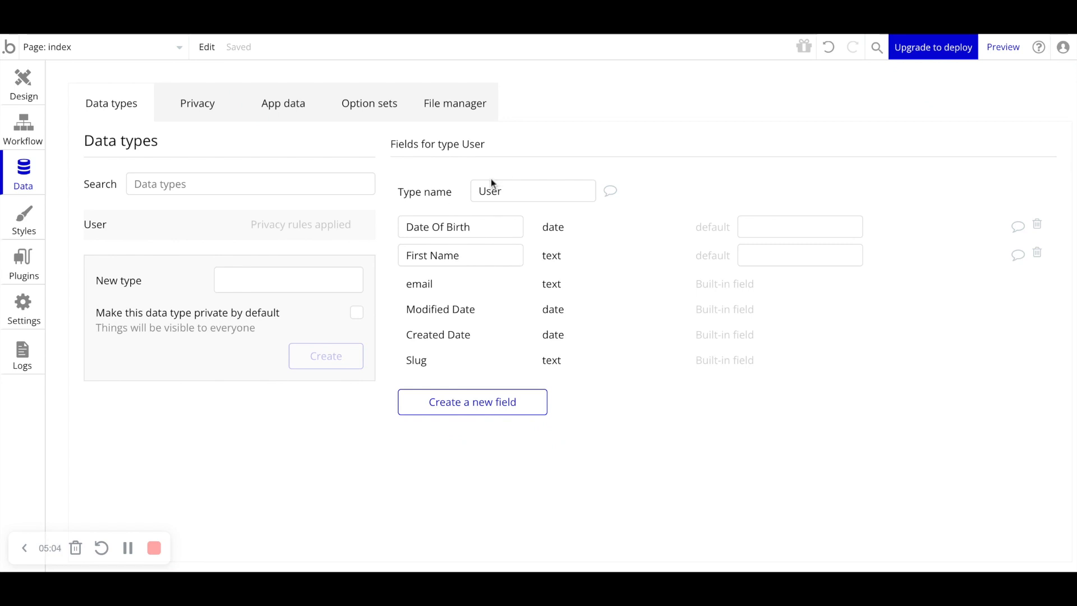
{"action": "left_click", "coordinate": [473, 402]}
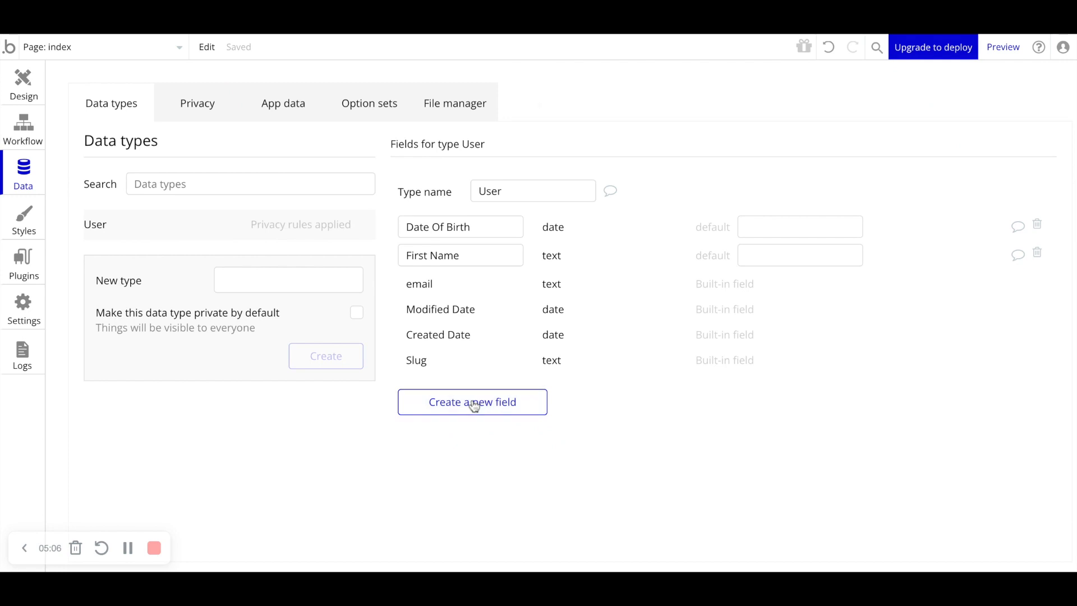
{"action": "type", "text": "adm"}
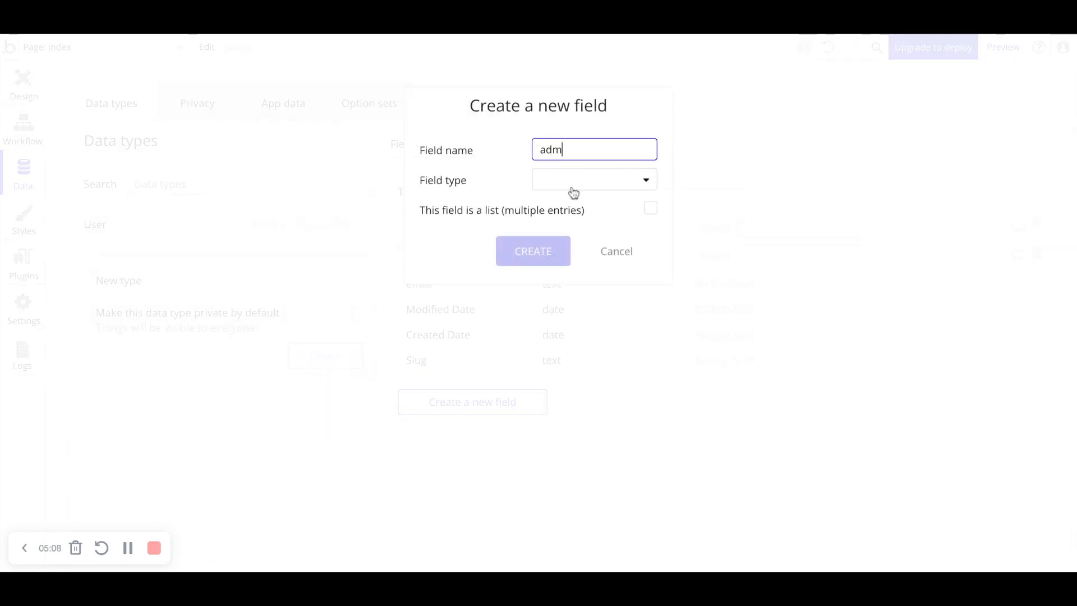
{"action": "type", "text": "inDateOfBirth"}
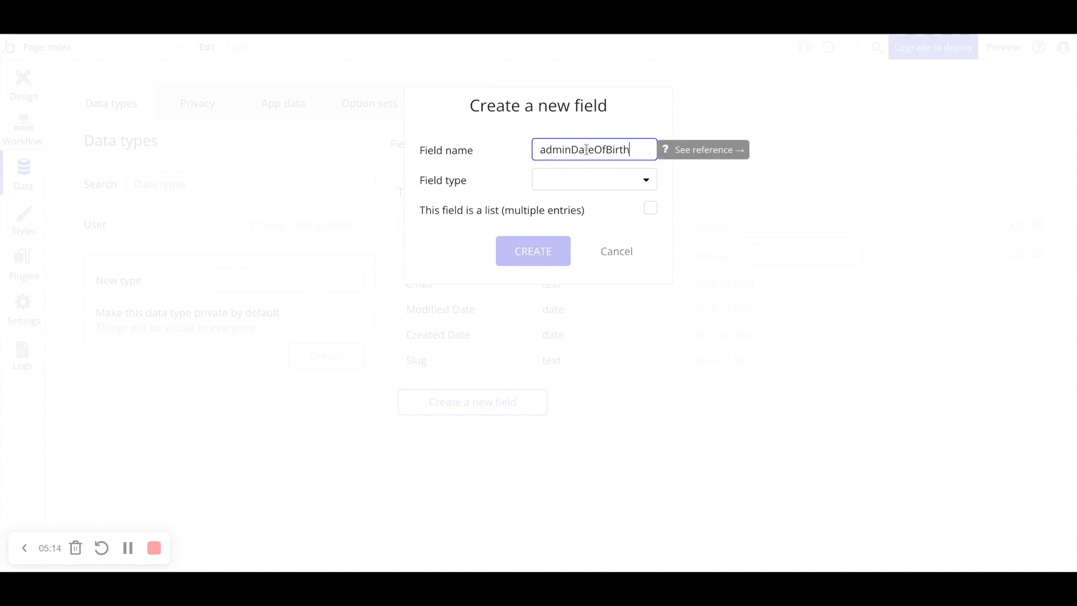
{"action": "left_click", "coordinate": [574, 180]}
{"action": "left_click", "coordinate": [577, 279]}
{"action": "left_click", "coordinate": [529, 251]}
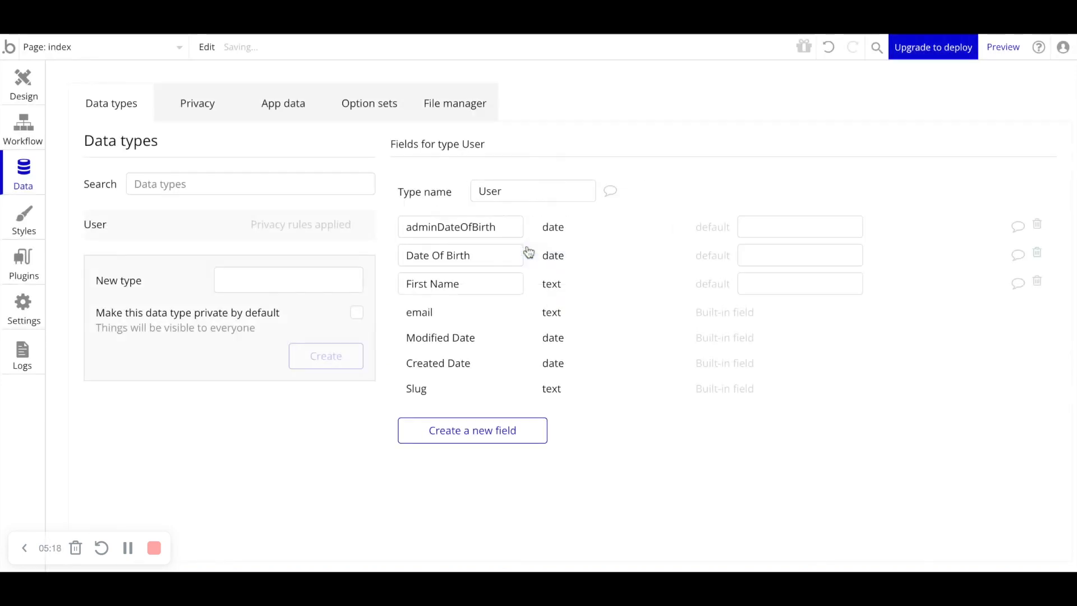
{"action": "mouse_move", "coordinate": [507, 251]}
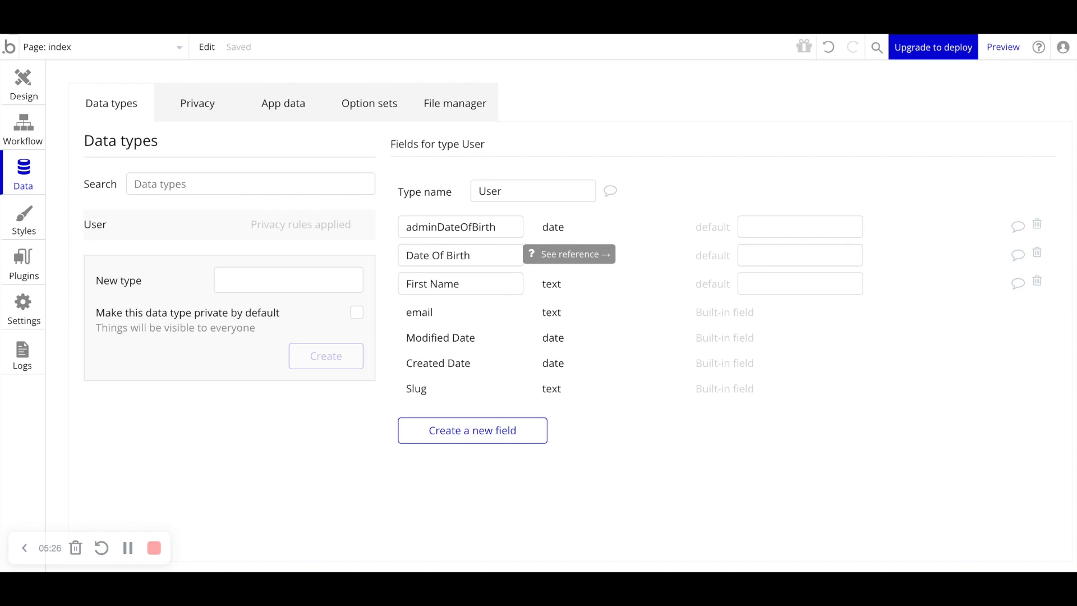
{"action": "left_click", "coordinate": [438, 227]}
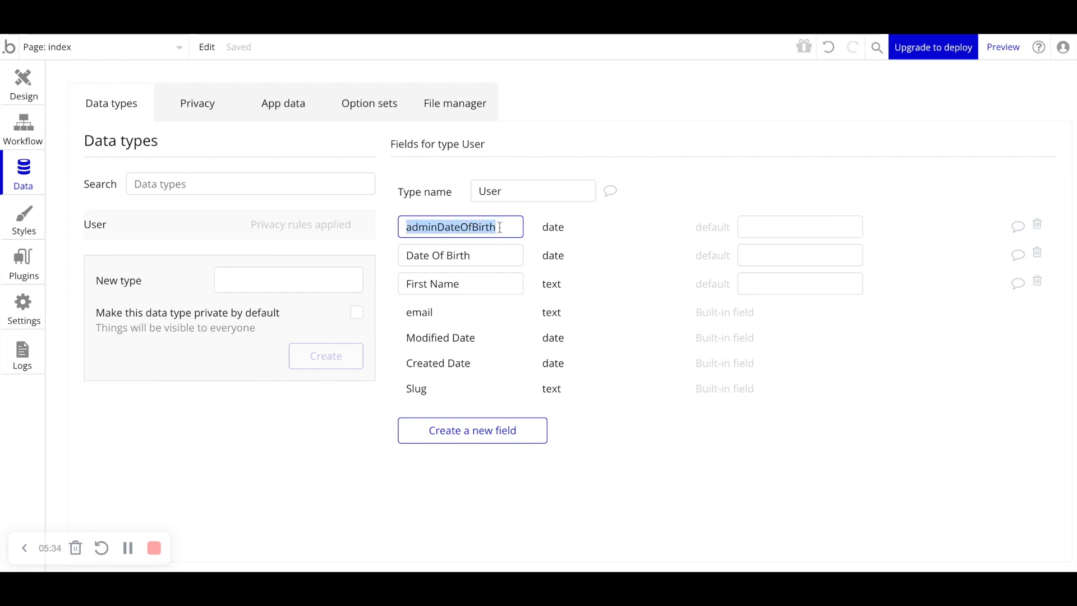
{"action": "double_click", "coordinate": [499, 226]}
{"action": "left_click", "coordinate": [422, 208]}
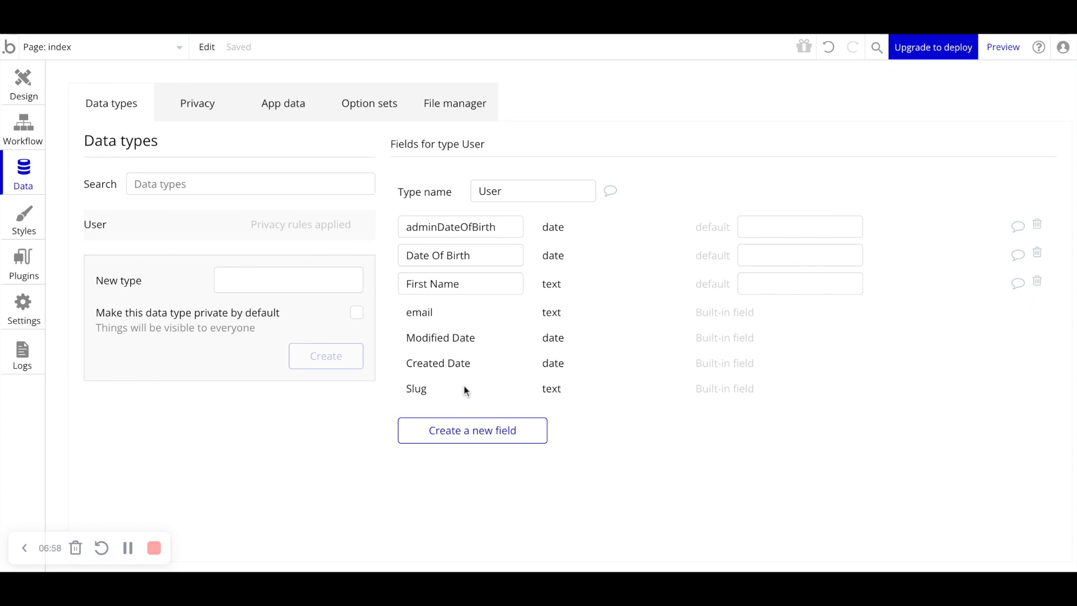
- Add a text field named Top3Hobbies to the User type, marked as a list of multiple entries
{"action": "left_click", "coordinate": [471, 431]}
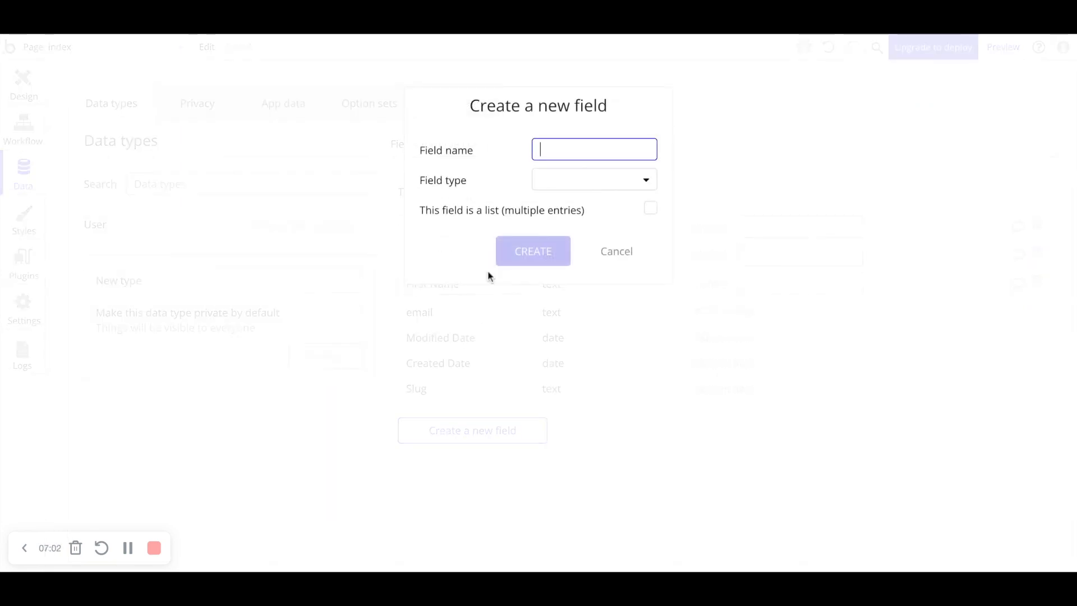
{"action": "type", "text": "Top3Hobbies"}
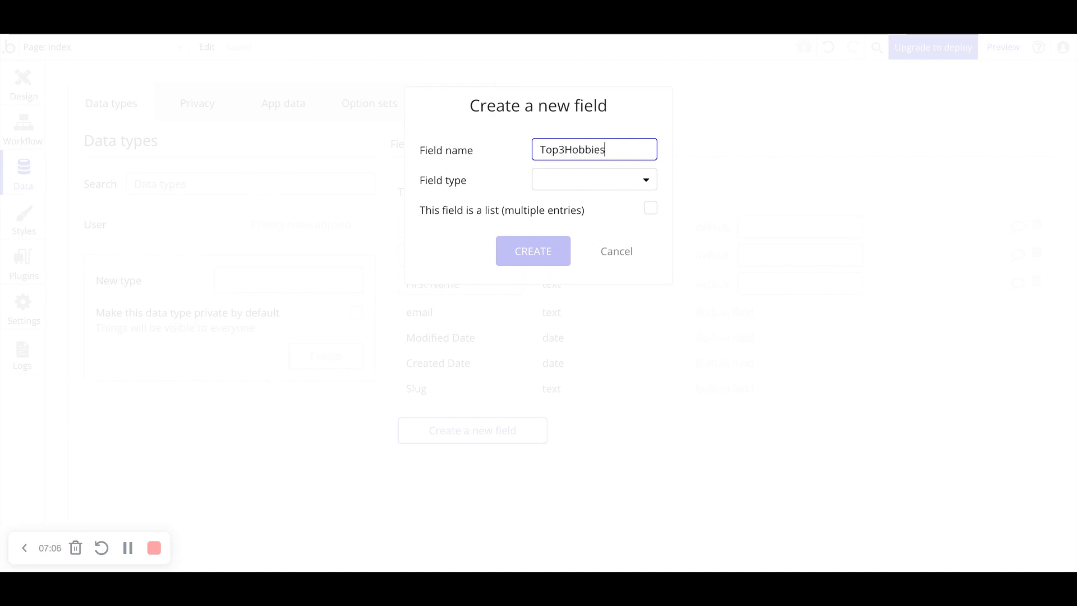
{"action": "left_click", "coordinate": [534, 182]}
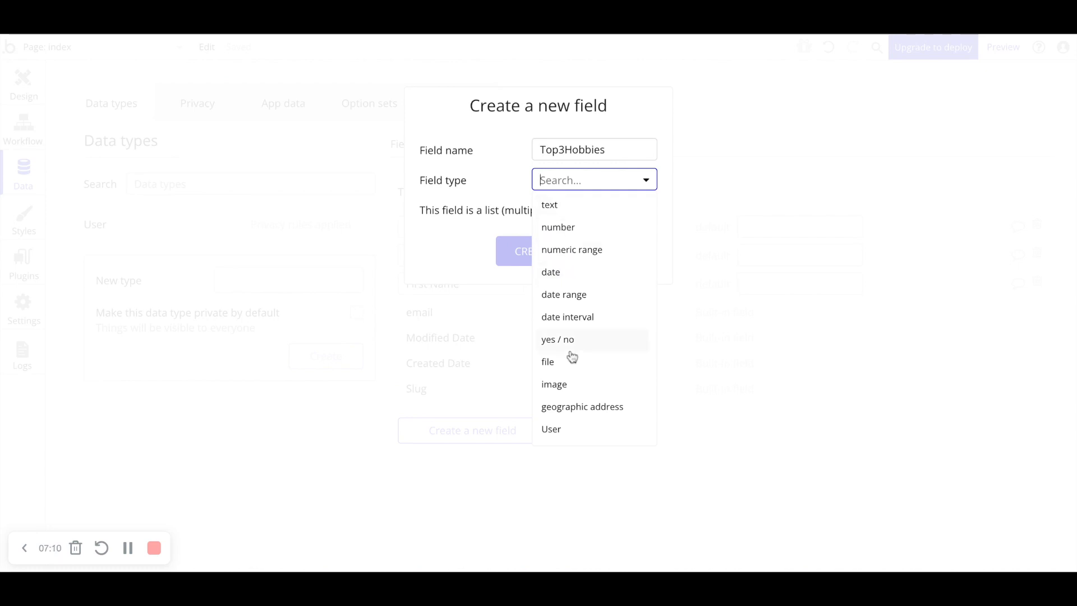
{"action": "left_click", "coordinate": [558, 215]}
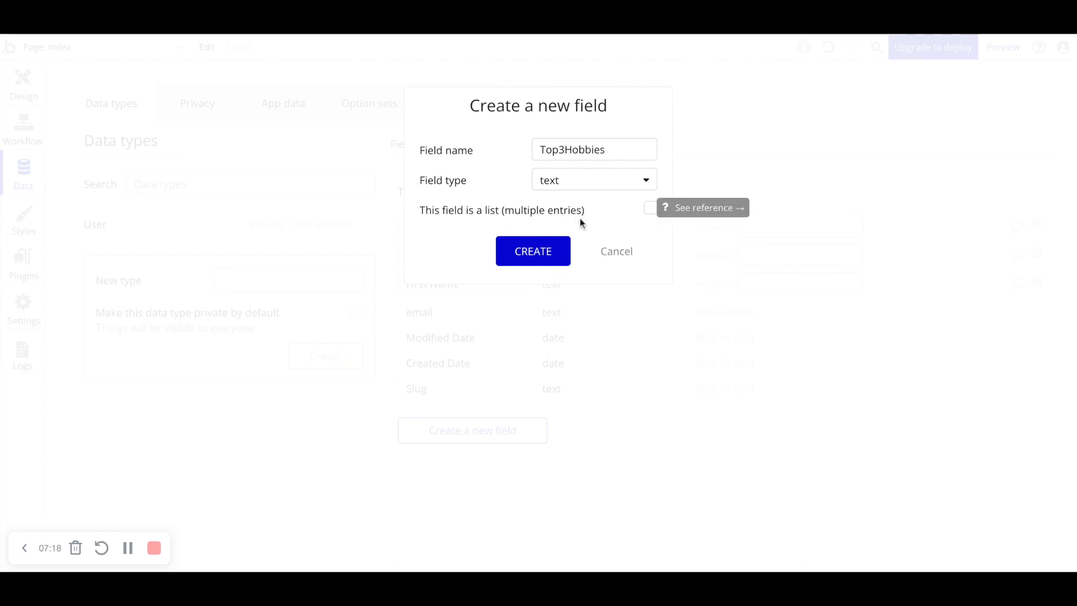
{"action": "left_click_drag", "start_coordinate": [560, 150], "coordinate": [568, 149]}
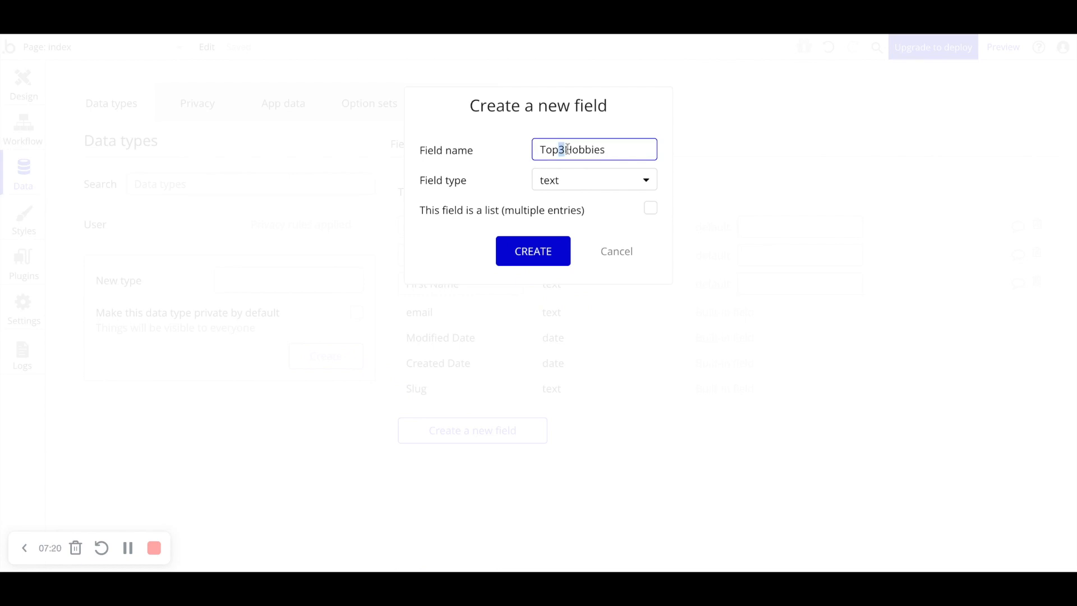
{"action": "left_click", "coordinate": [570, 150]}
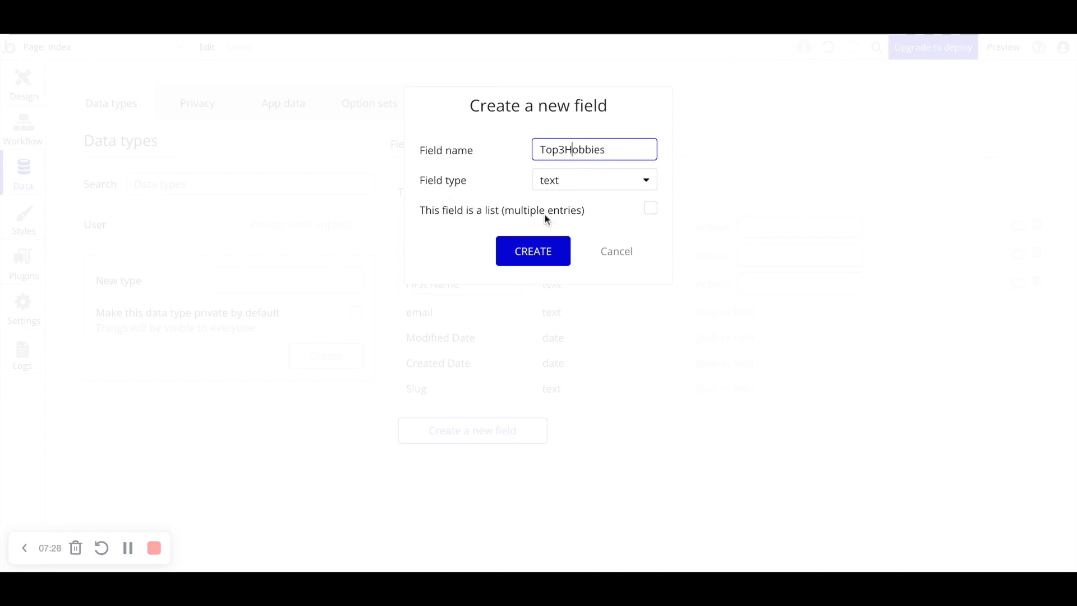
{"action": "left_click", "coordinate": [650, 209]}
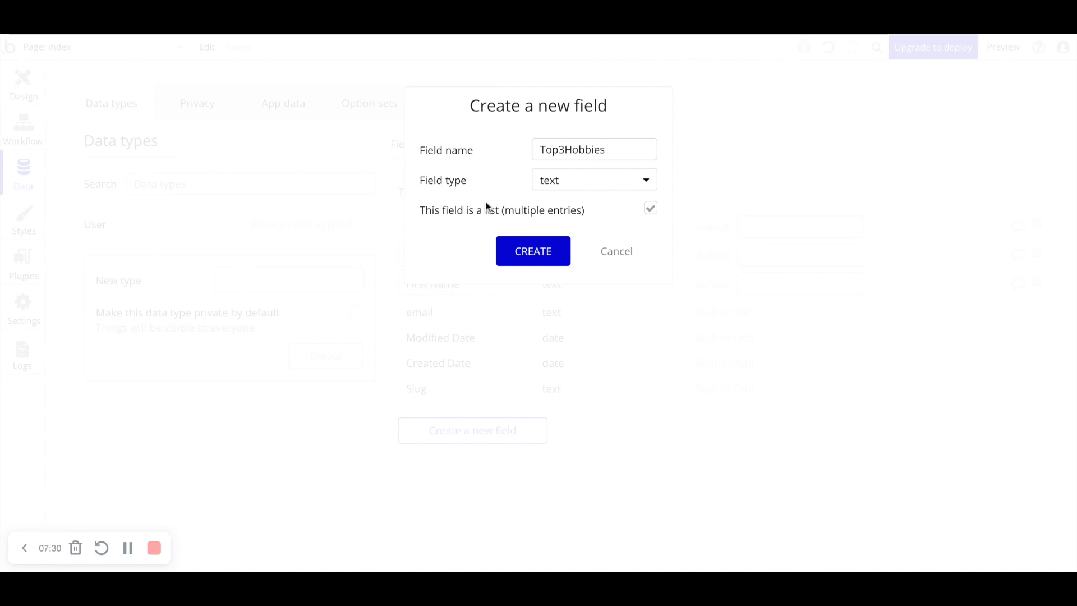
{"action": "mouse_move", "coordinate": [487, 208]}
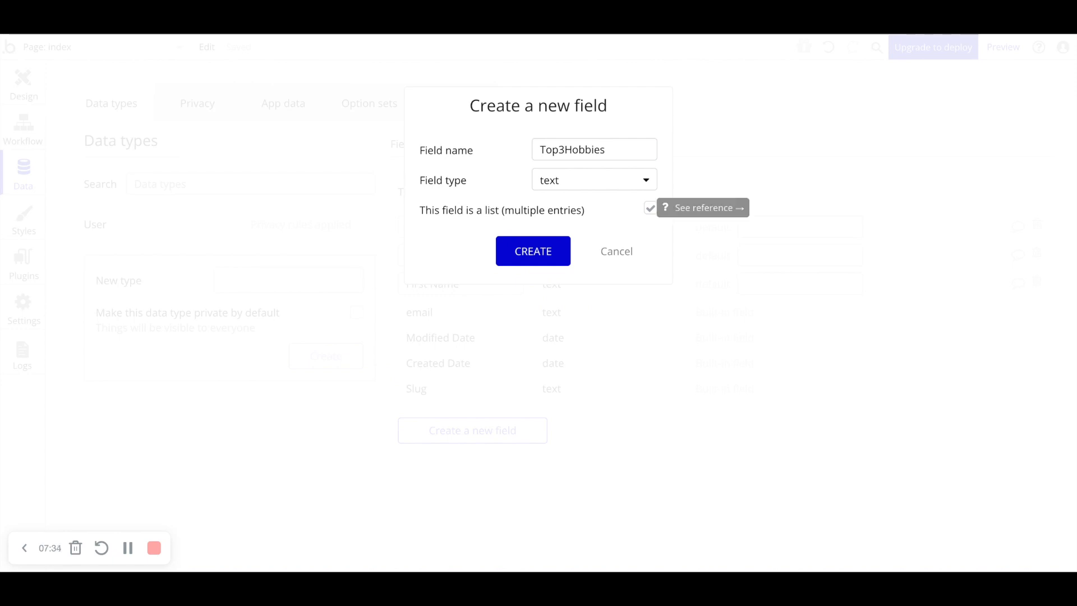
{"action": "left_click", "coordinate": [537, 252]}
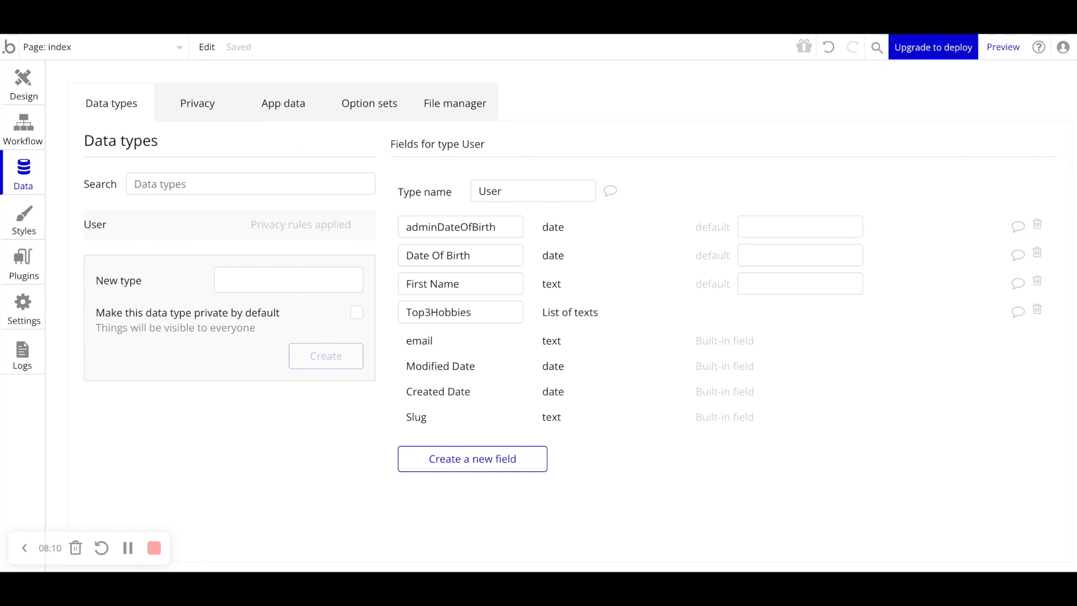
- Rename the Top3Hobbies field to Top25Hobbies
{"action": "left_click", "coordinate": [430, 312]}
{"action": "key", "text": "BackSpace"}
{"action": "type", "text": "250"}
{"action": "left_click", "coordinate": [607, 335]}
{"action": "left_click", "coordinate": [447, 312]}
{"action": "key", "text": "BackSpace"}
{"action": "key", "text": "BackSpace"}
{"action": "key", "text": "BackSpace"}
{"action": "type", "text": "50"}
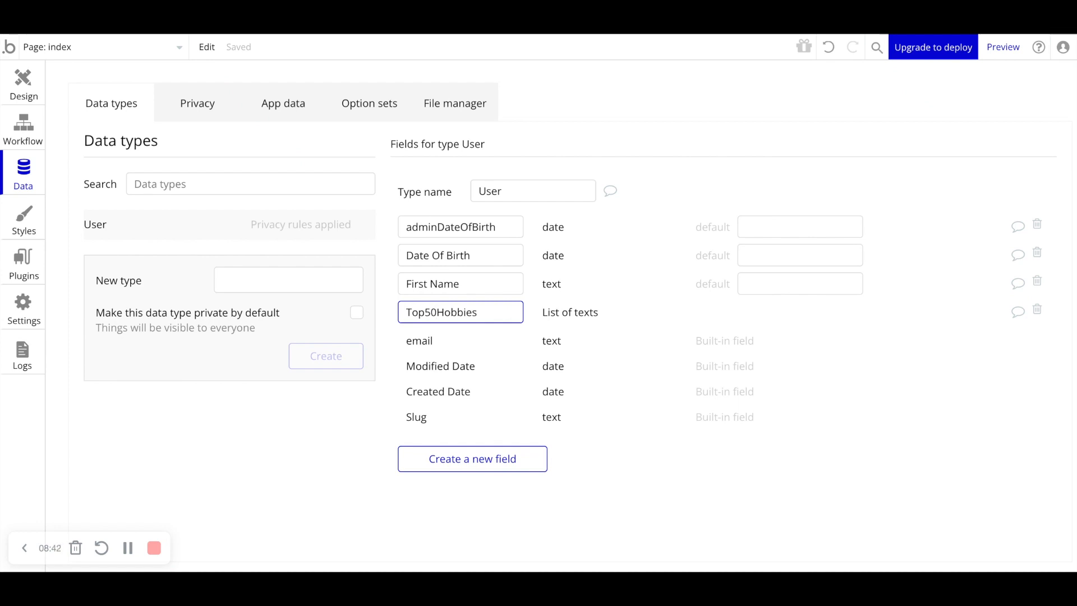
{"action": "mouse_move", "coordinate": [437, 312]}
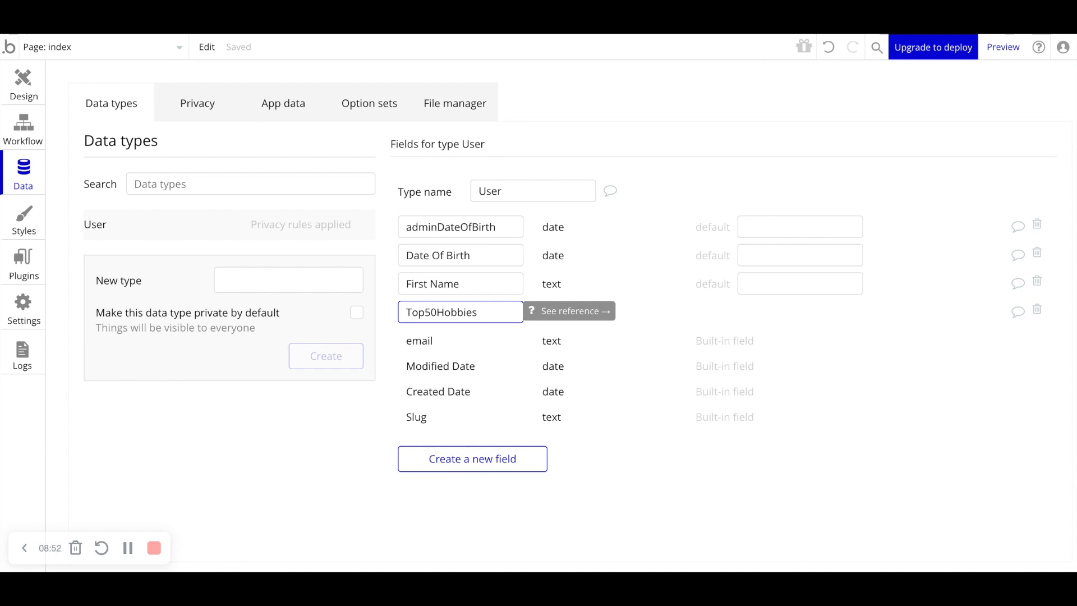
{"action": "key", "text": "BackSpace"}
{"action": "key", "text": "BackSpace"}
{"action": "type", "text": "25"}
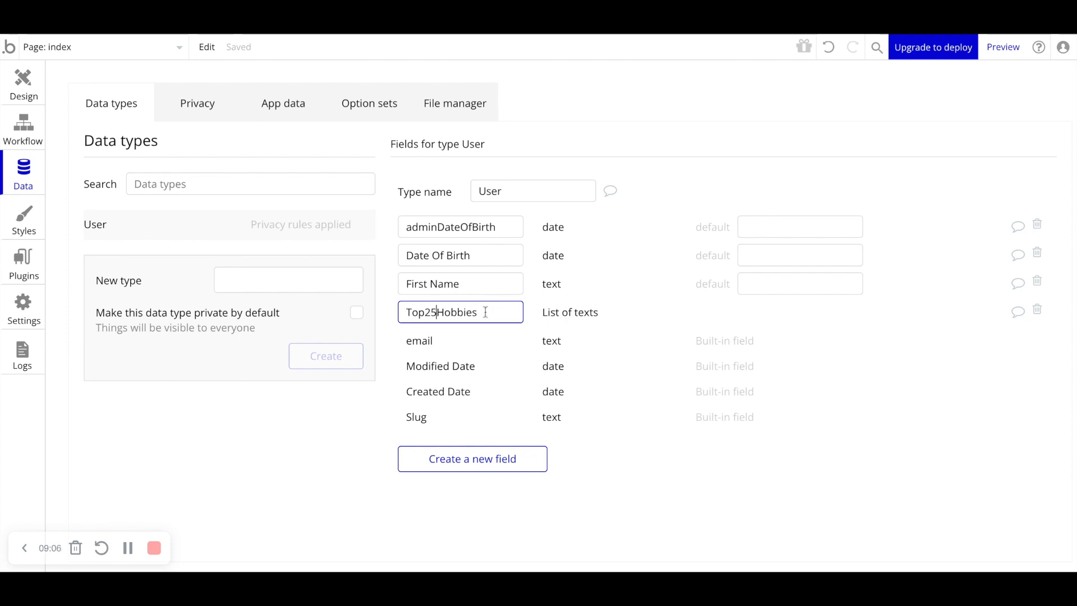
- Rename the Top25Hobbies field to Top250Hobbies
{"action": "left_click_drag", "start_coordinate": [486, 312], "coordinate": [413, 312]}
{"action": "key", "text": "BackSpace"}
{"action": "key", "text": "BackSpace"}
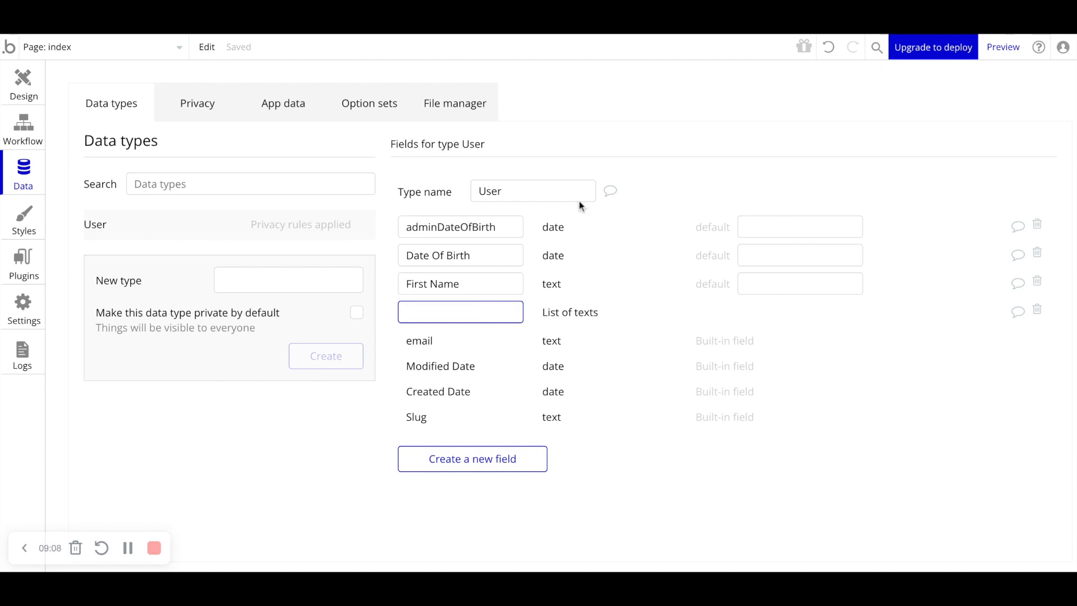
{"action": "left_click", "coordinate": [619, 304]}
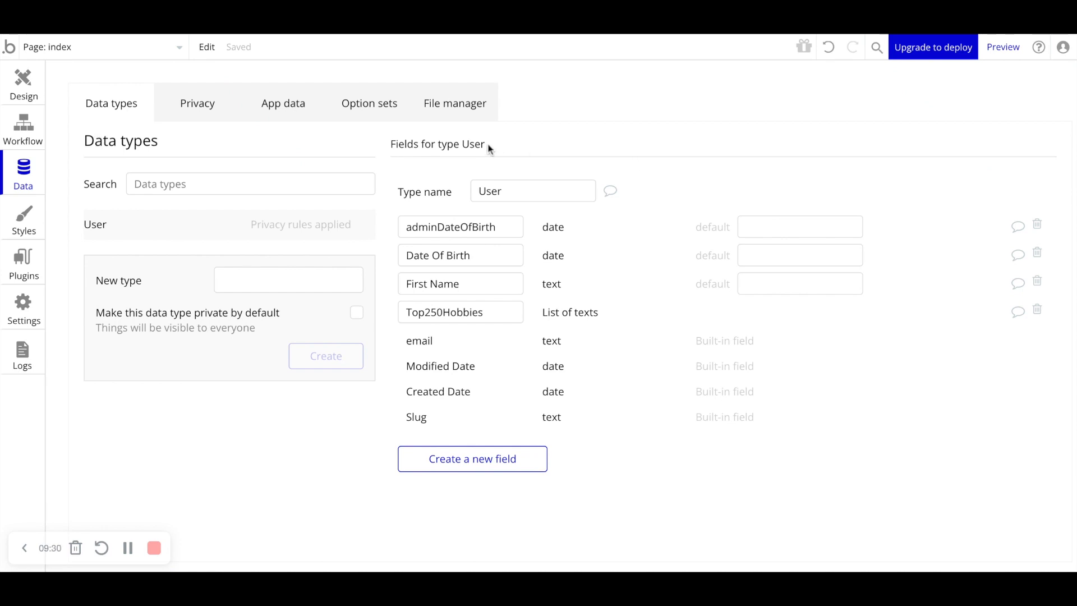
- Set the default value of the Date Of Birth field to 01/01/1970
{"action": "left_click", "coordinate": [747, 259]}
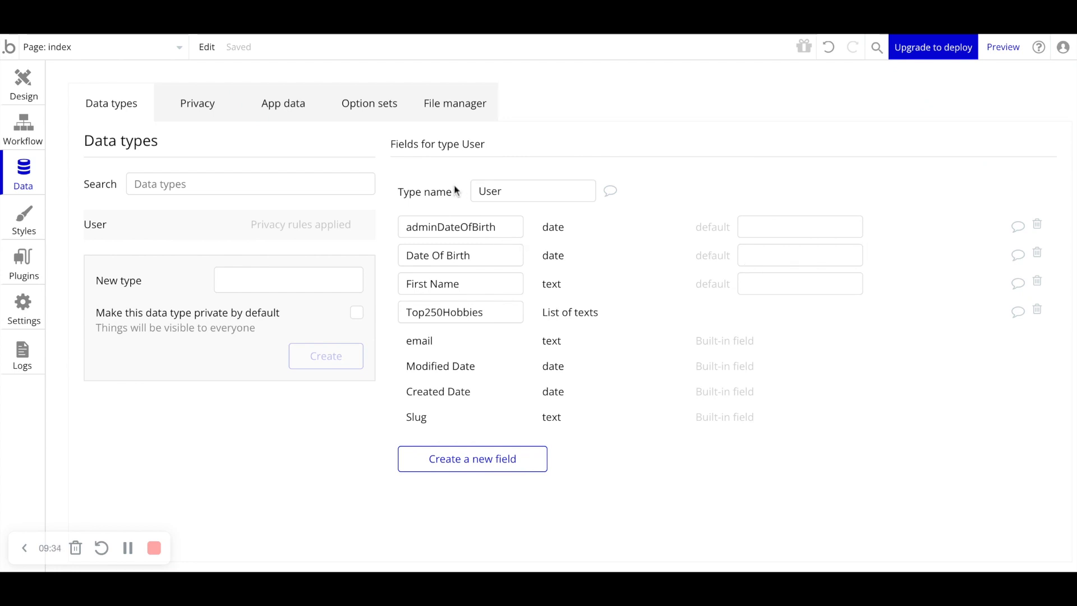
{"action": "left_click", "coordinate": [740, 253]}
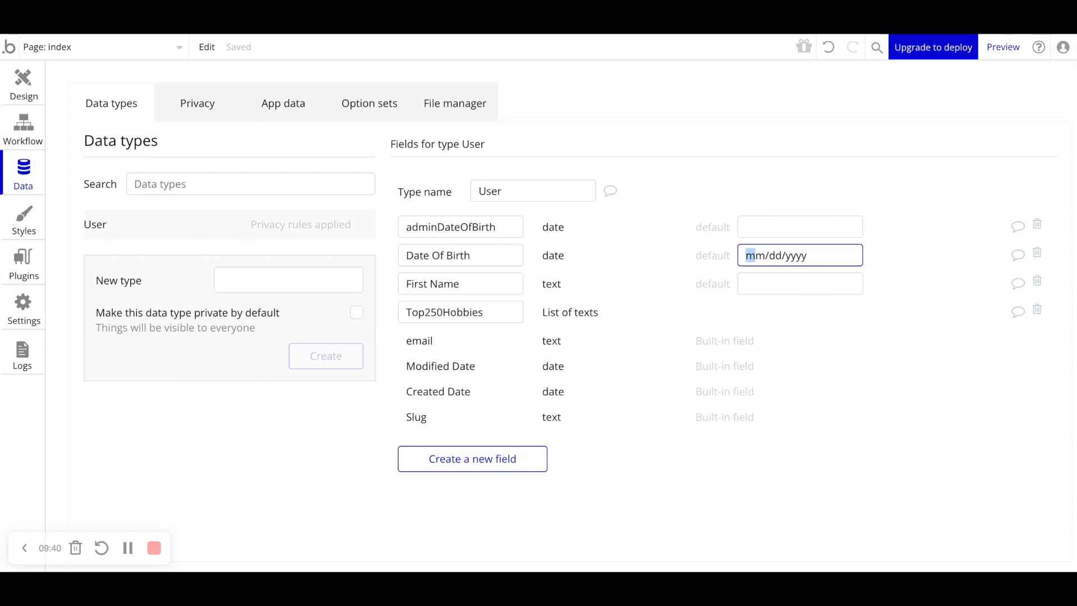
{"action": "type", "text": "01/01/1970"}
{"action": "left_click", "coordinate": [659, 270]}
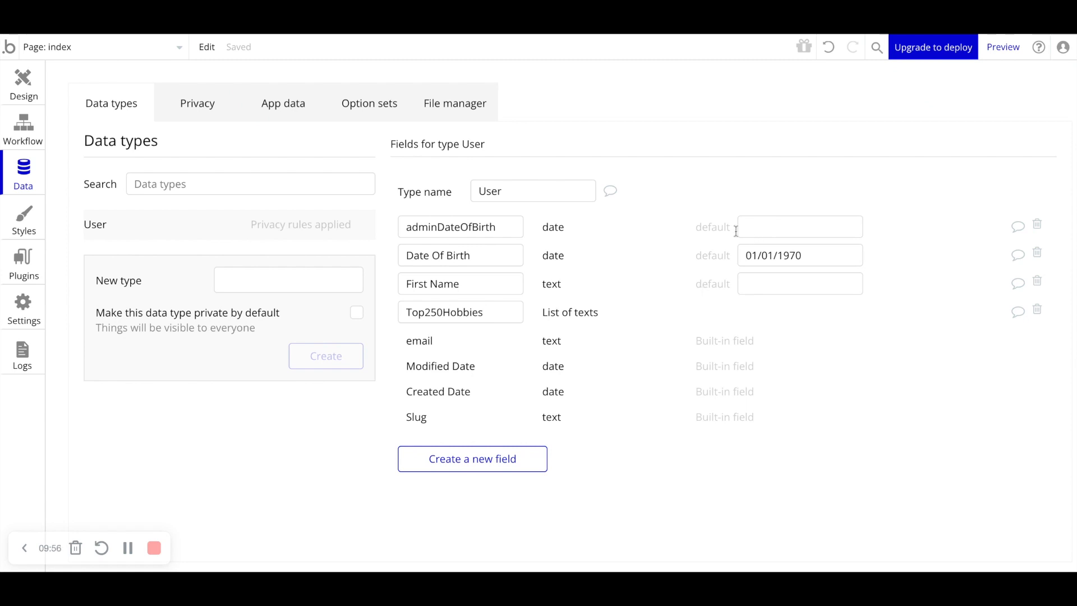
- Create a new data type named Product
{"action": "mouse_move", "coordinate": [764, 264]}
{"action": "left_click", "coordinate": [231, 271]}
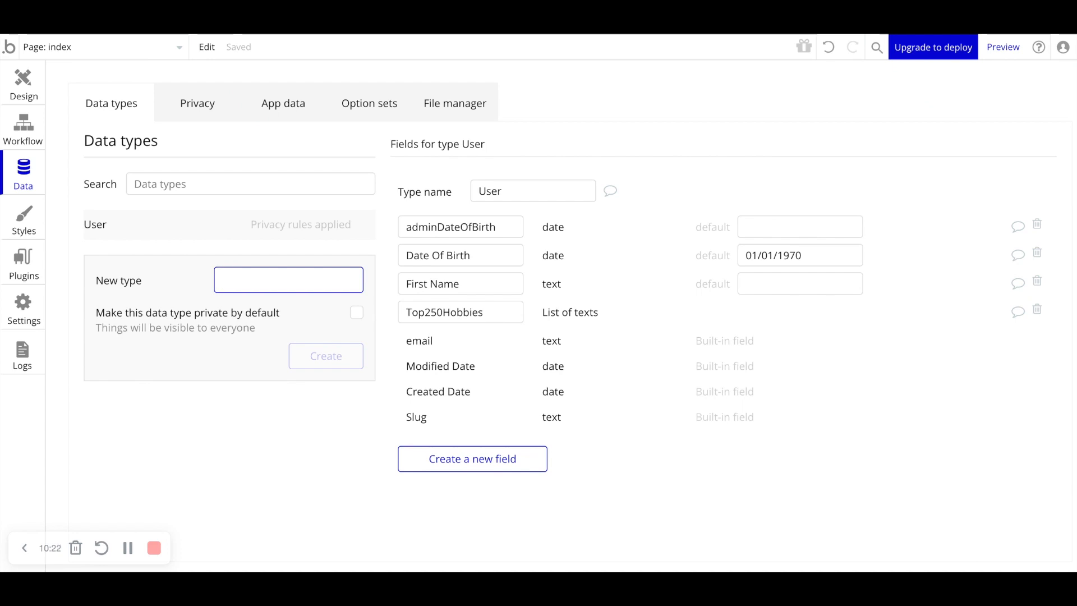
{"action": "type", "text": "Product"}
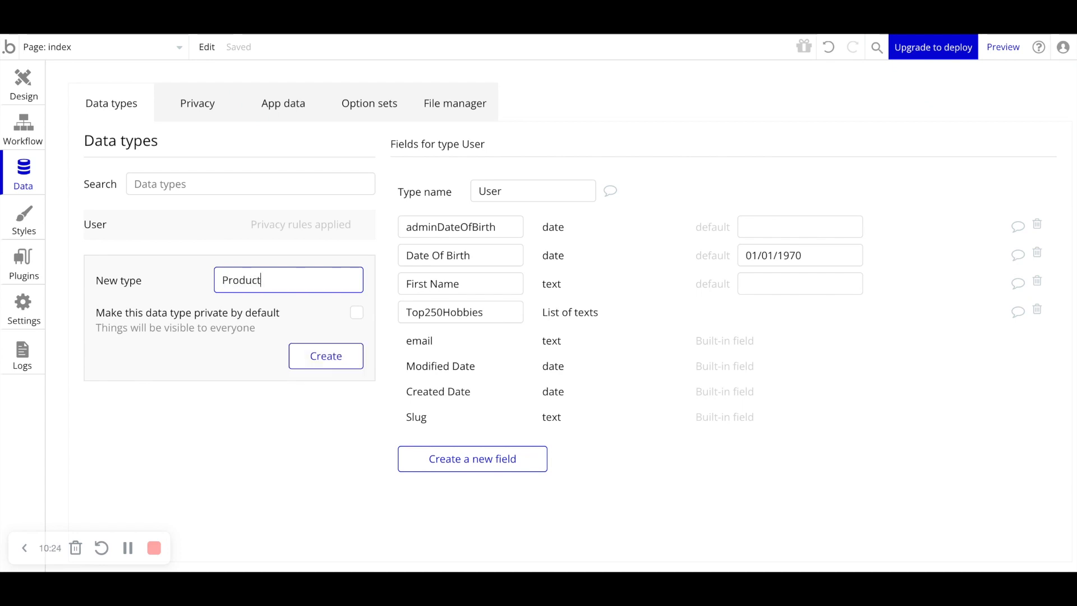
{"action": "key", "text": "Return"}
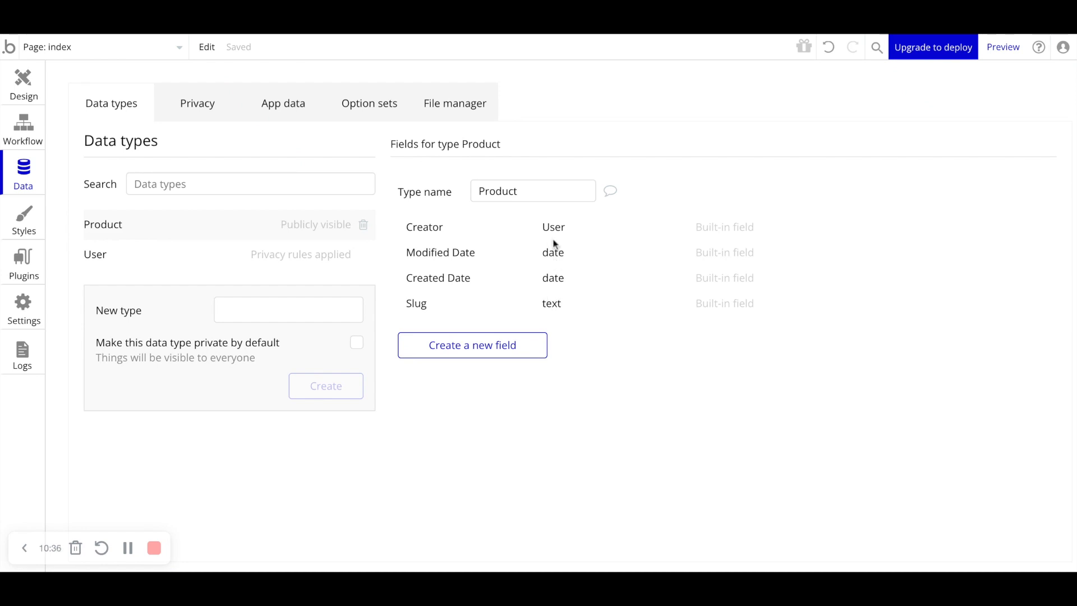
- Add a text field named ProductName to the Product data type
{"action": "left_click", "coordinate": [459, 345]}
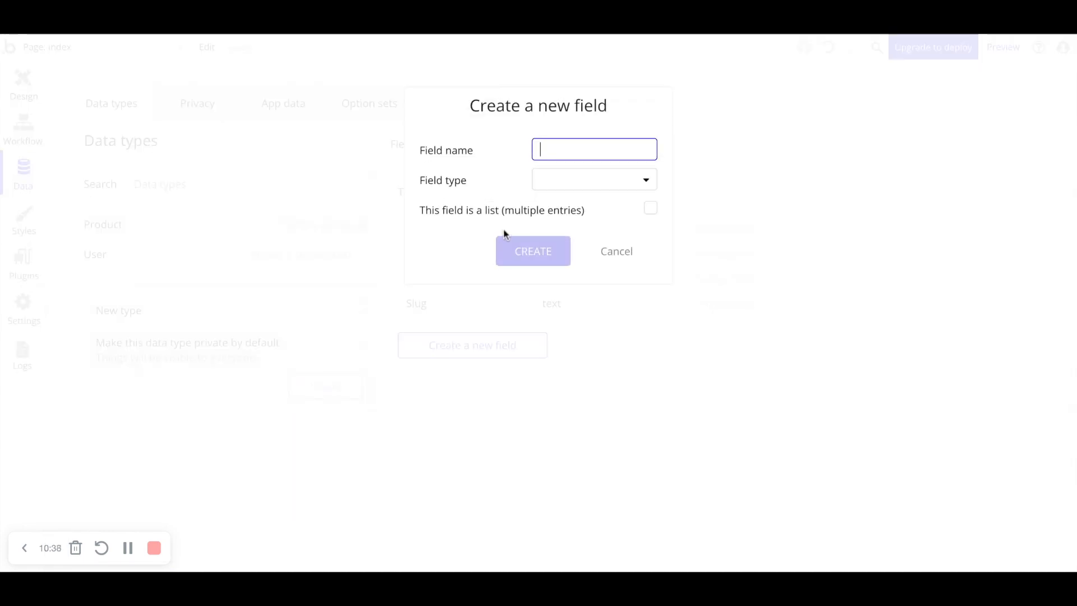
{"action": "type", "text": "ProductName"}
{"action": "left_click", "coordinate": [548, 180]}
{"action": "left_click", "coordinate": [547, 204]}
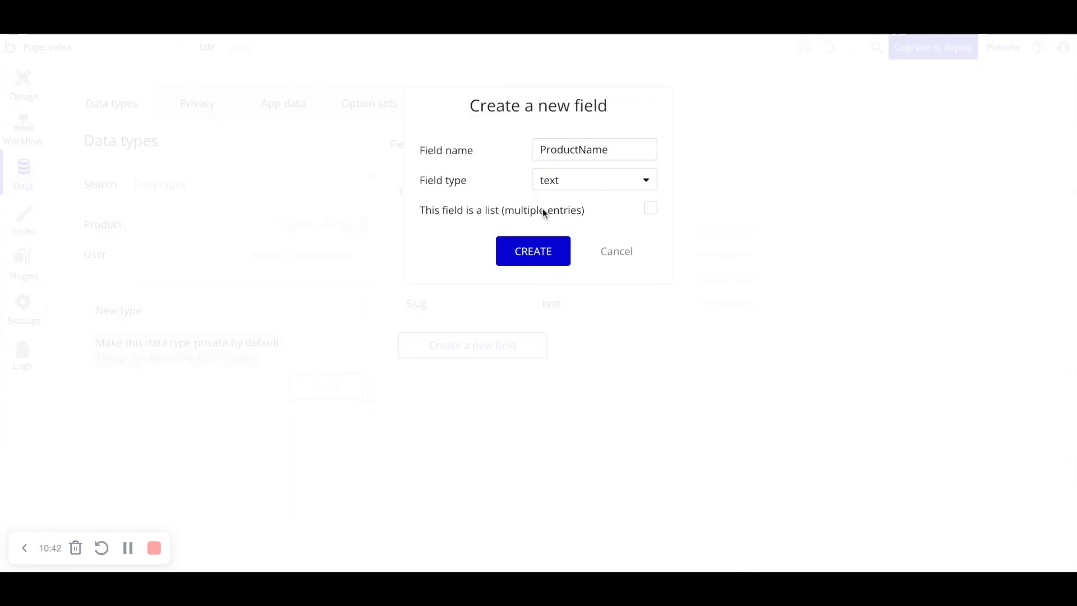
{"action": "left_click", "coordinate": [548, 250]}
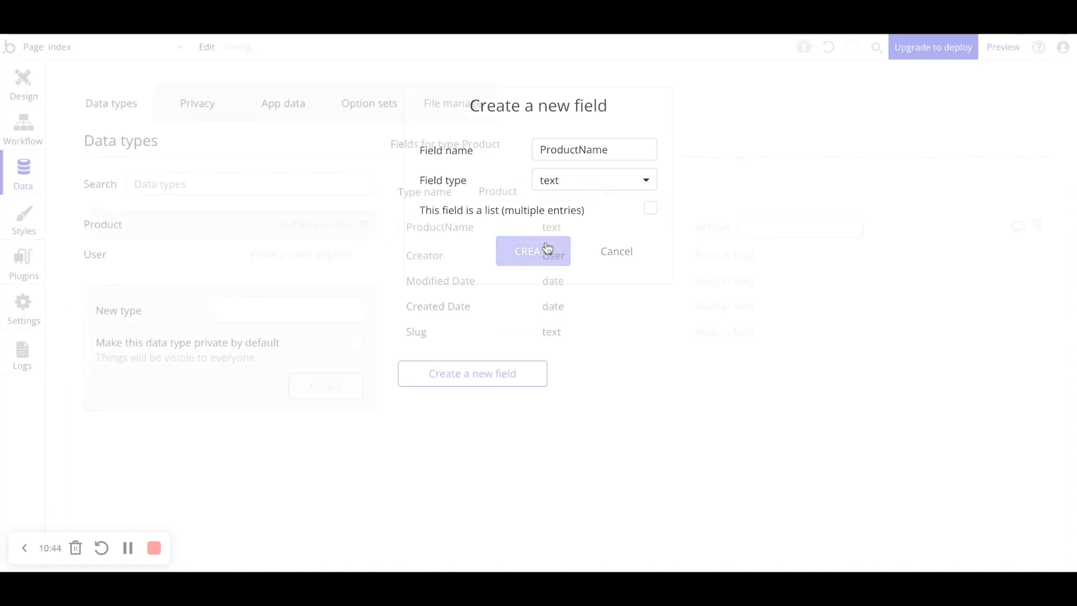
- Add a text field named ProductDescription to the Product data type
{"action": "left_click", "coordinate": [489, 372]}
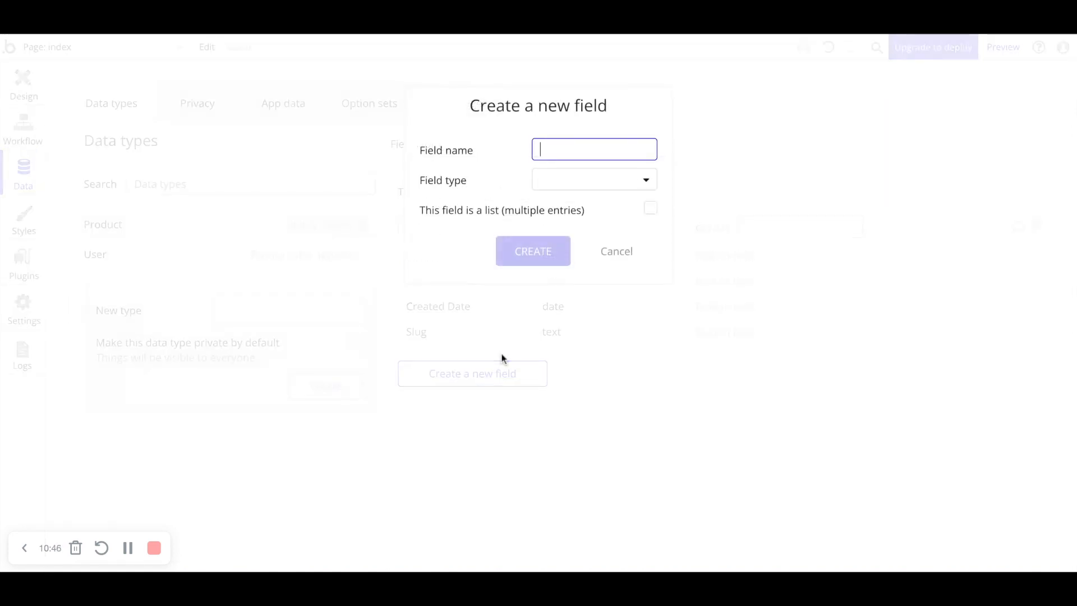
{"action": "type", "text": "ProductDescription"}
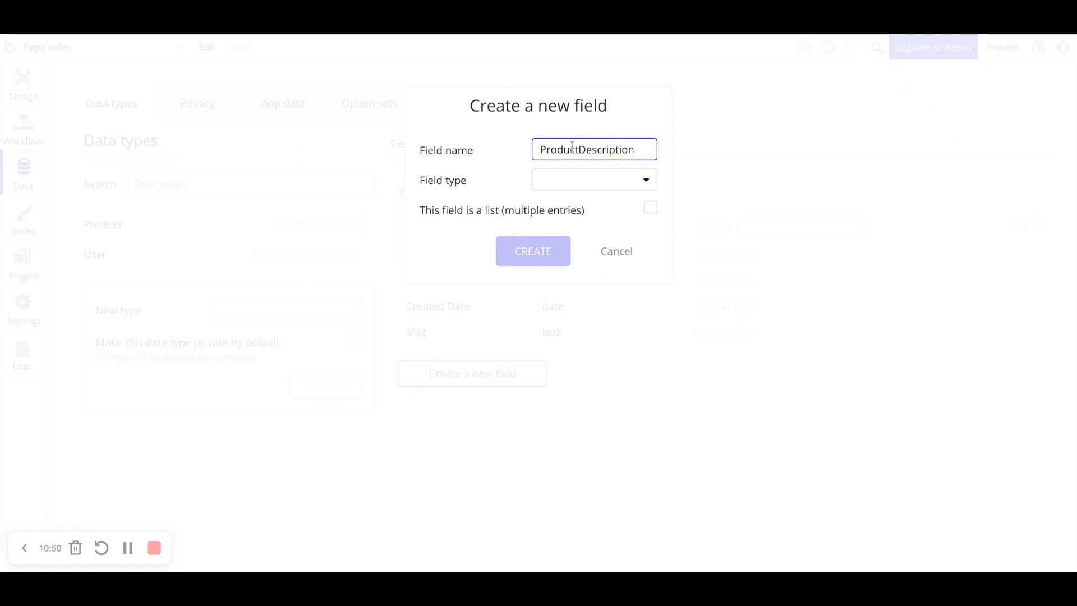
{"action": "left_click", "coordinate": [563, 186]}
{"action": "left_click", "coordinate": [573, 206]}
{"action": "left_click", "coordinate": [545, 245]}
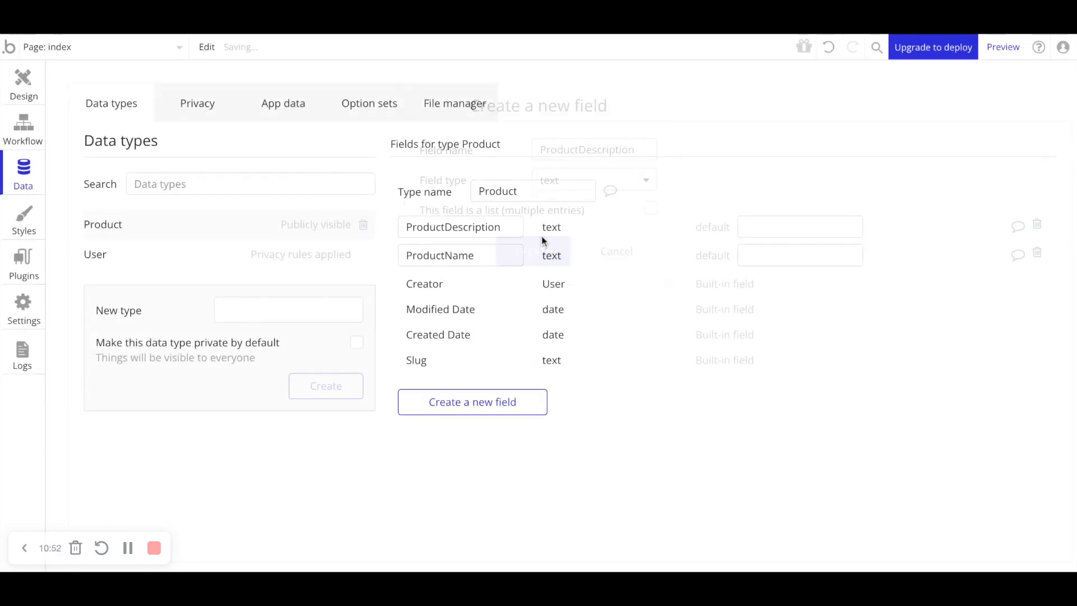
- Add a number field named ProductPrice to the Product data type
{"action": "left_click", "coordinate": [418, 414]}
{"action": "type", "text": "pr"}
{"action": "key", "text": "BackSpace"}
{"action": "key", "text": "BackSpace"}
{"action": "type", "text": "ProductPrice"}
{"action": "left_click", "coordinate": [590, 181]}
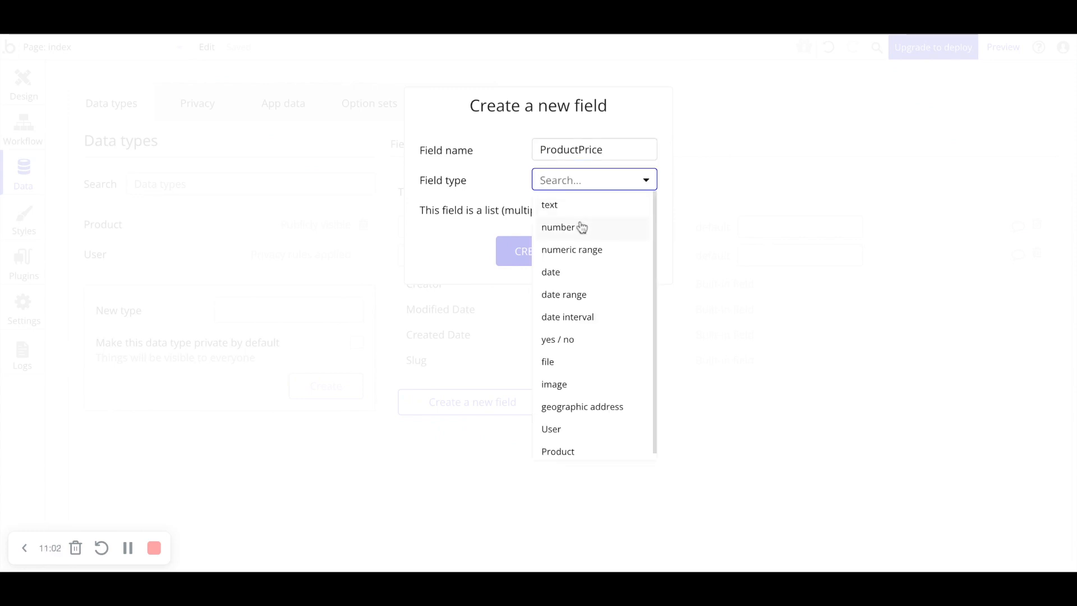
{"action": "left_click", "coordinate": [563, 228]}
{"action": "left_click", "coordinate": [545, 248]}
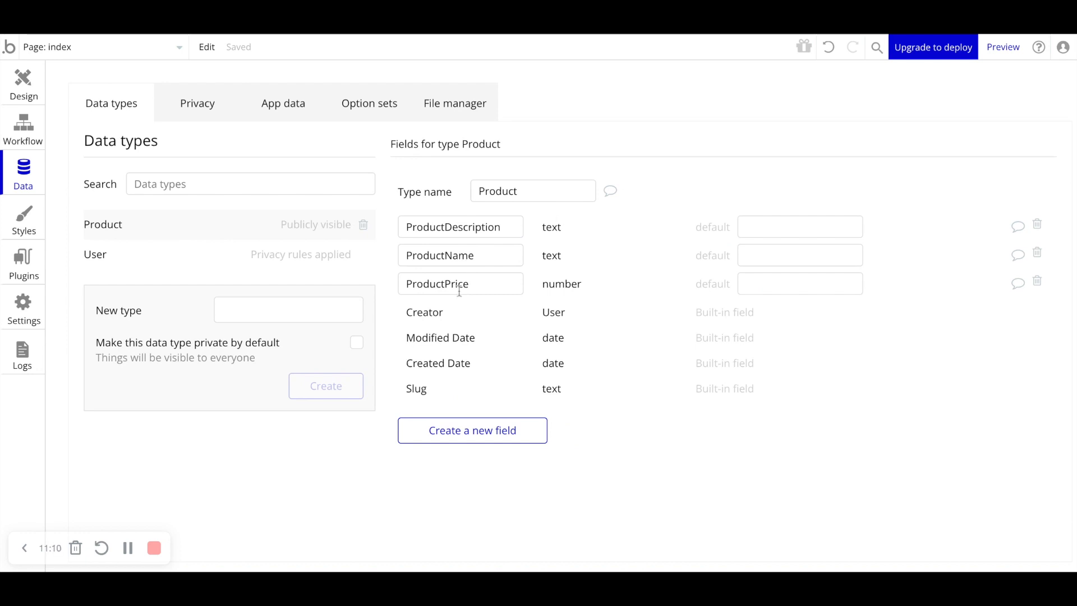
- Add an image field named images to the Product type, marked as a list of multiple entries
{"action": "left_click", "coordinate": [487, 427]}
{"action": "type", "text": "images"}
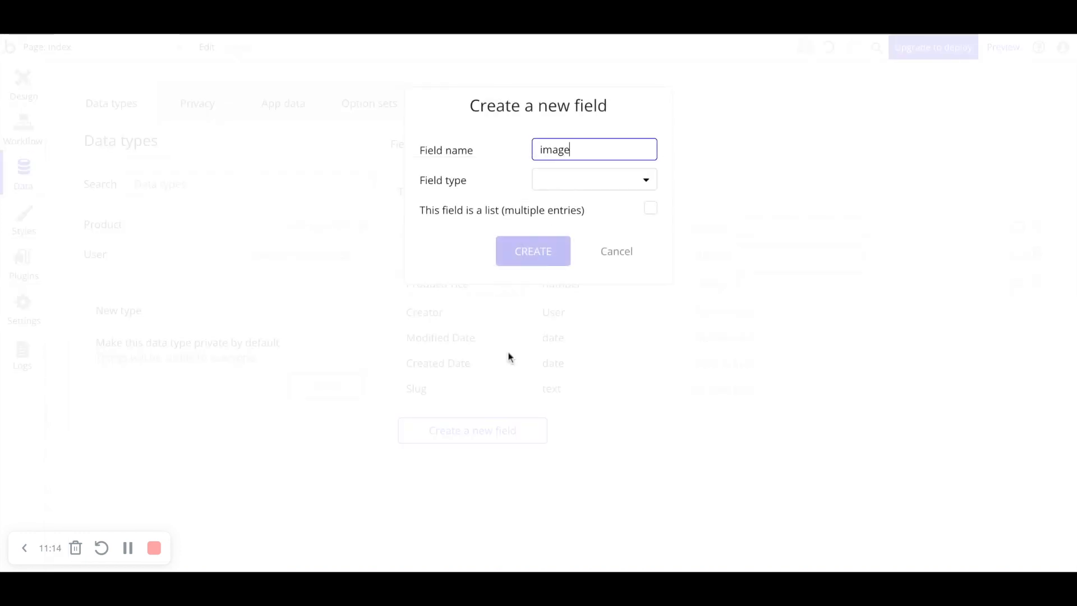
{"action": "key", "text": "BackSpace"}
{"action": "key", "text": "BackSpace"}
{"action": "key", "text": "BackSpace"}
{"action": "key", "text": "BackSpace"}
{"action": "key", "text": "BackSpace"}
{"action": "type", "text": "mages"}
{"action": "left_click", "coordinate": [589, 184]}
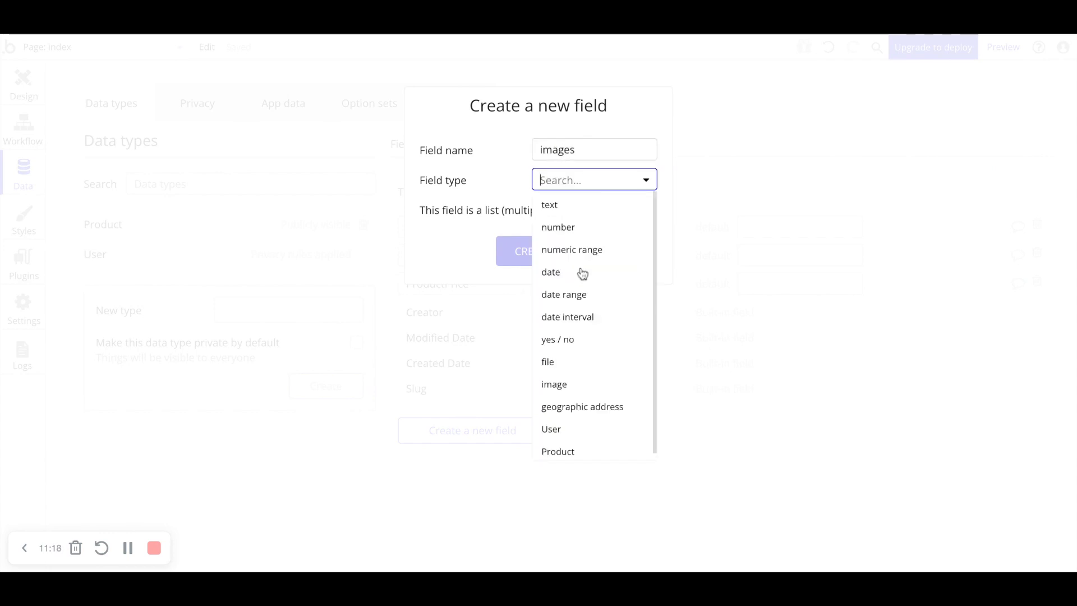
{"action": "left_click", "coordinate": [566, 382]}
{"action": "left_click", "coordinate": [649, 210]}
{"action": "left_click", "coordinate": [532, 252]}
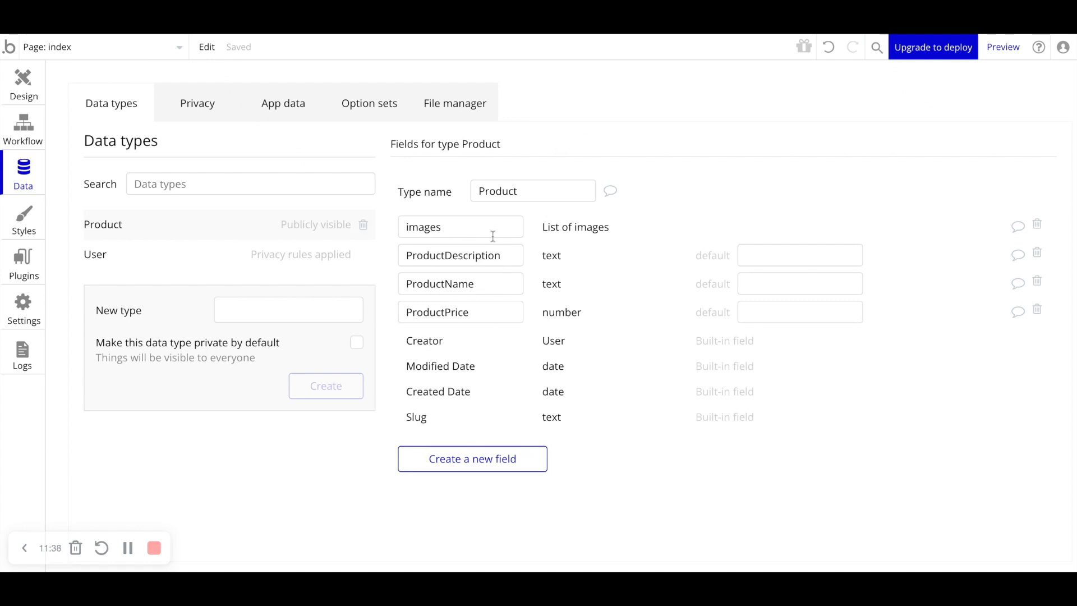
- Create a new data type named Seller
{"action": "mouse_move", "coordinate": [492, 236]}
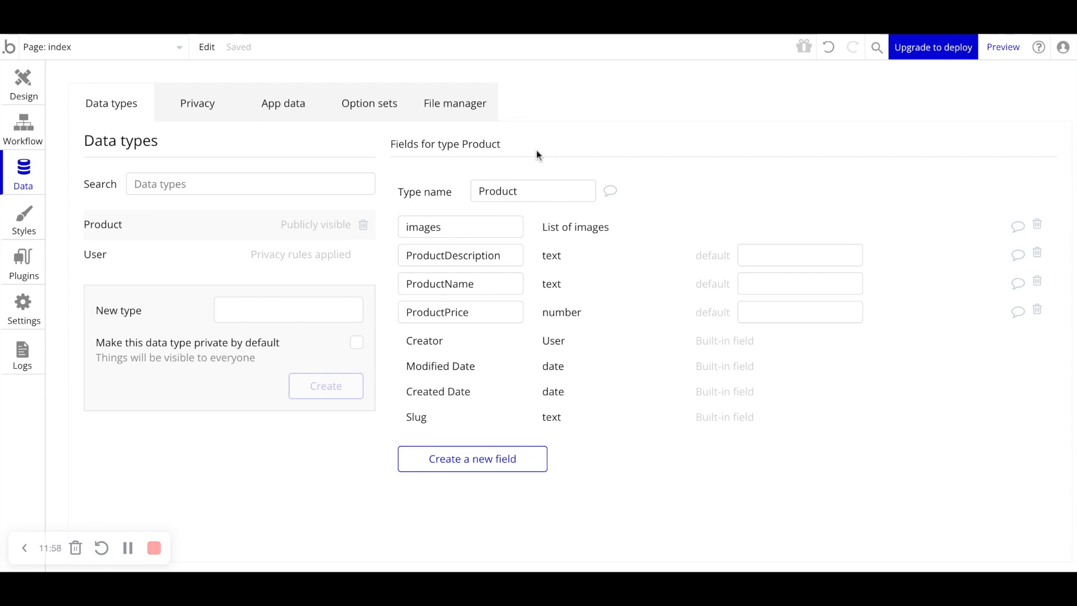
{"action": "mouse_move", "coordinate": [411, 366]}
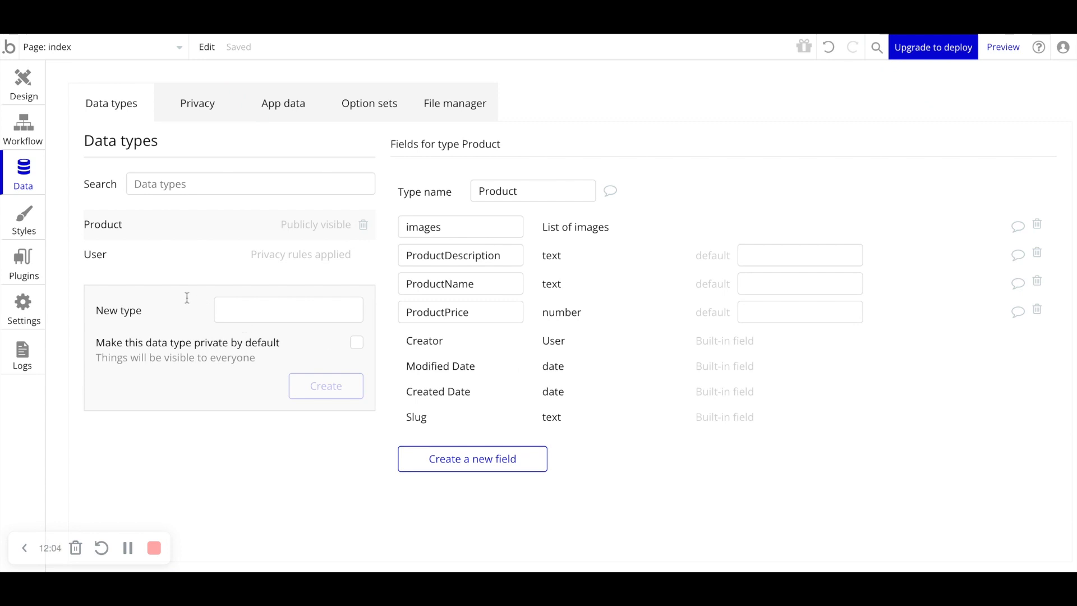
{"action": "left_click", "coordinate": [147, 259]}
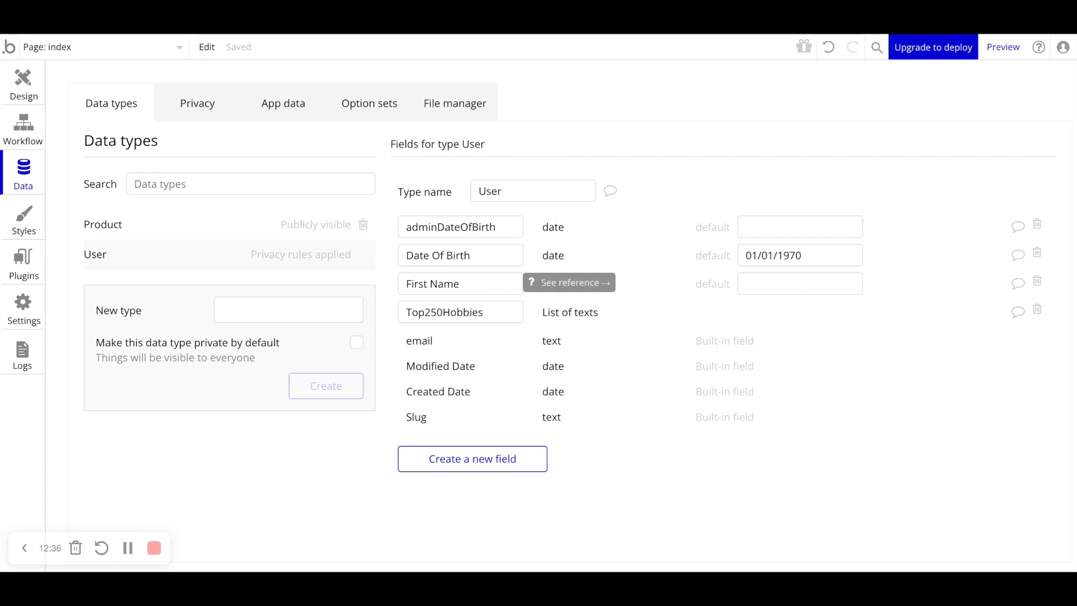
{"action": "left_click", "coordinate": [306, 310]}
{"action": "type", "text": "Seller"}
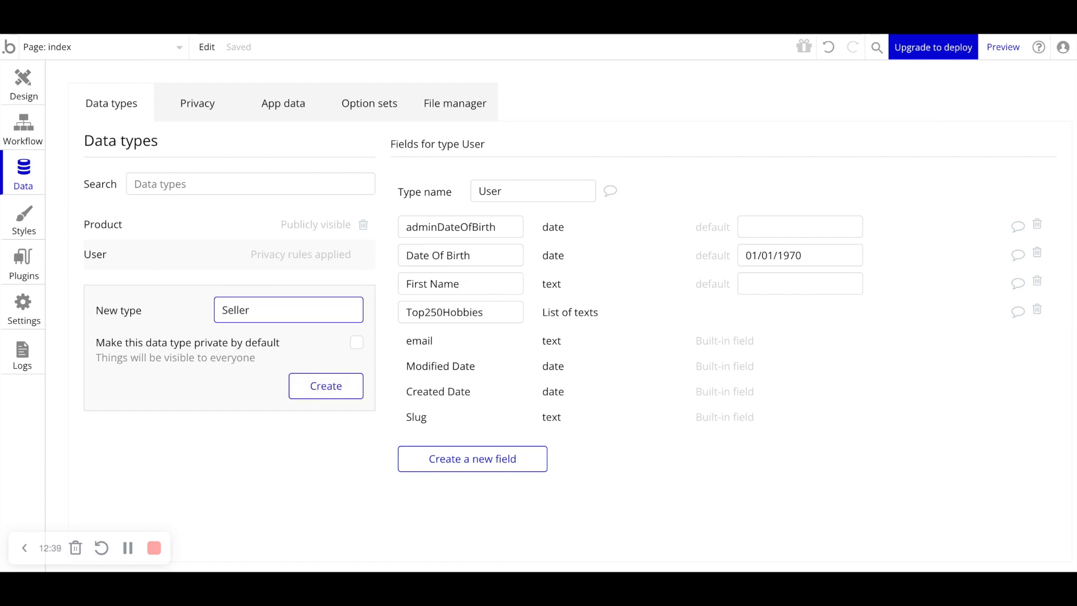
{"action": "key", "text": "Return"}
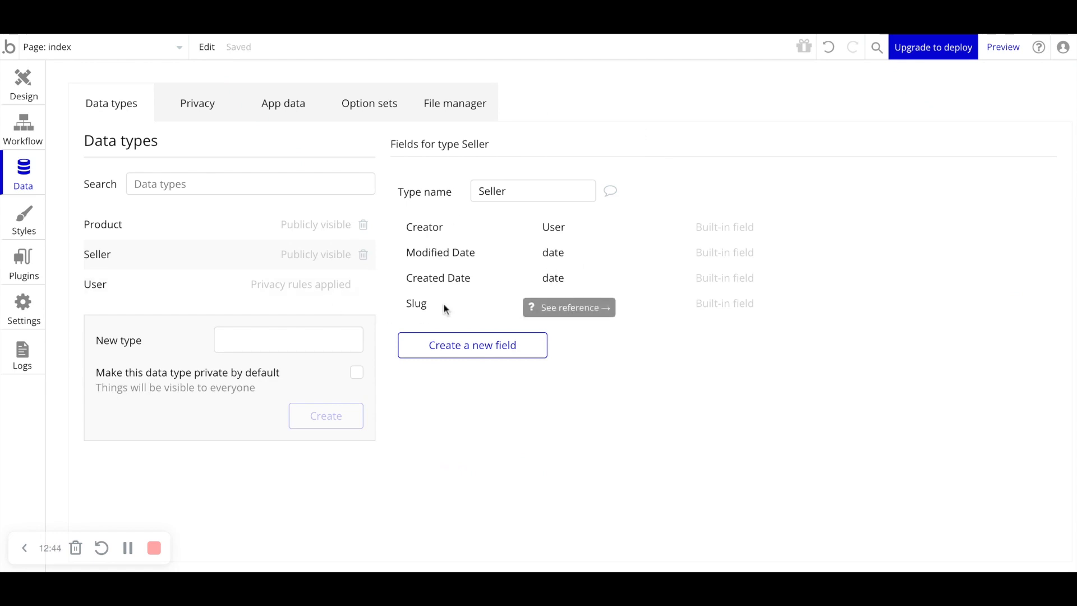
- Add a text field named Seller Name to the Seller data type
{"action": "left_click", "coordinate": [459, 343]}
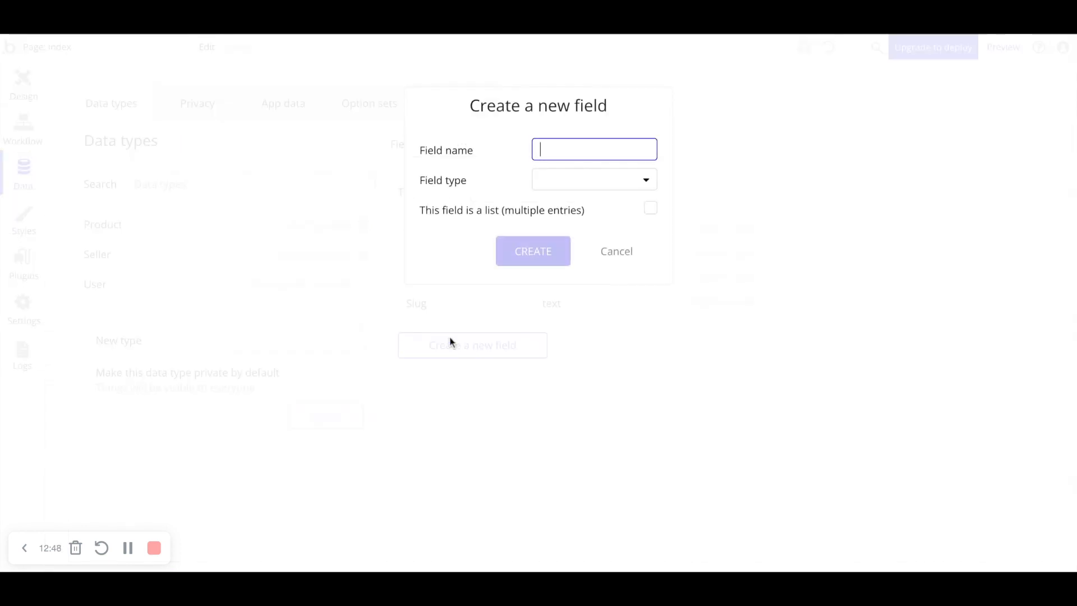
{"action": "type", "text": "Sel"}
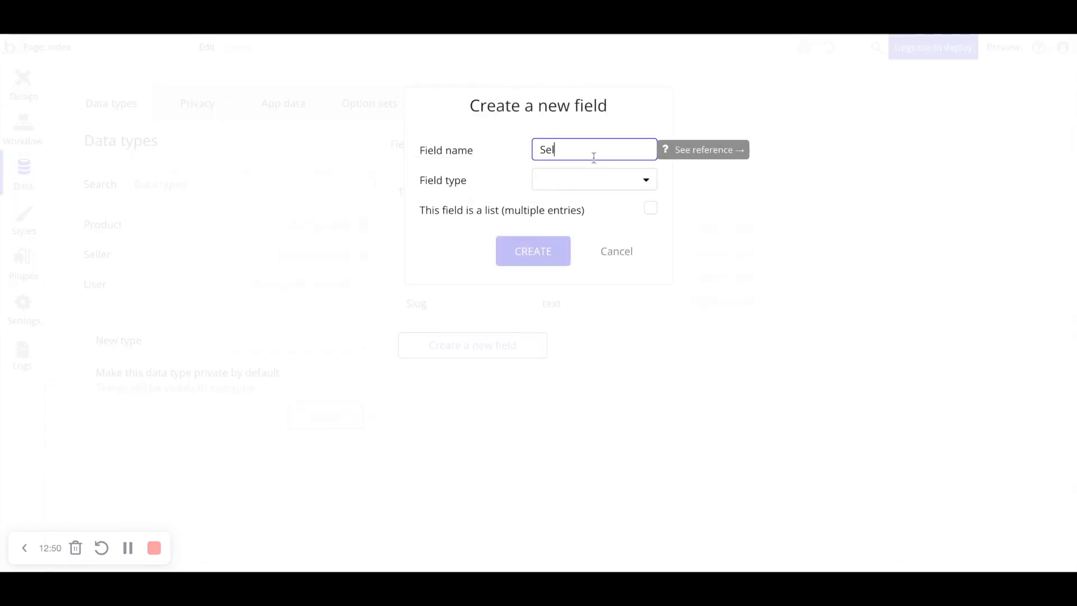
{"action": "type", "text": "ler Name"}
{"action": "left_click", "coordinate": [575, 185]}
{"action": "left_click", "coordinate": [575, 216]}
{"action": "left_click", "coordinate": [550, 247]}
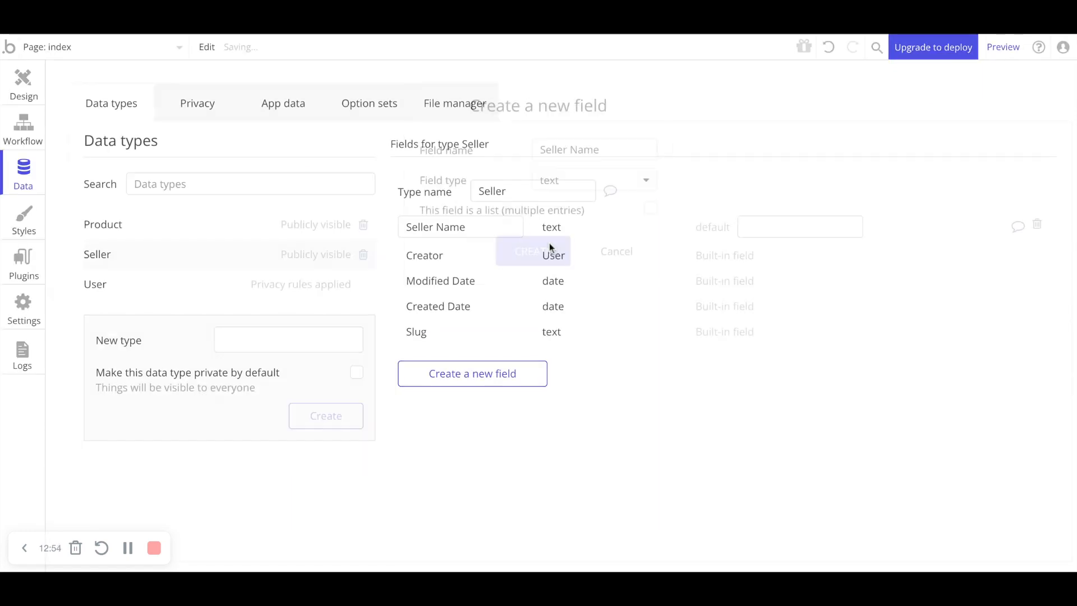
- Add a text field named Seller Bio to the Seller data type
{"action": "left_click", "coordinate": [494, 368]}
{"action": "type", "text": "S"}
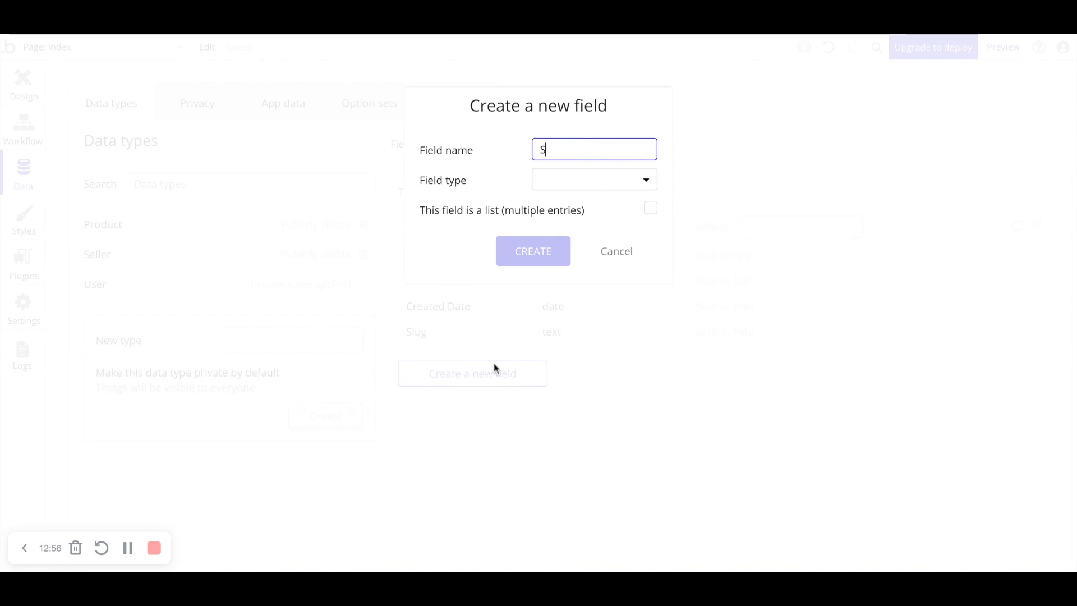
{"action": "type", "text": "eller Bio"}
{"action": "left_click", "coordinate": [567, 179]}
{"action": "left_click", "coordinate": [556, 208]}
{"action": "left_click", "coordinate": [531, 260]}
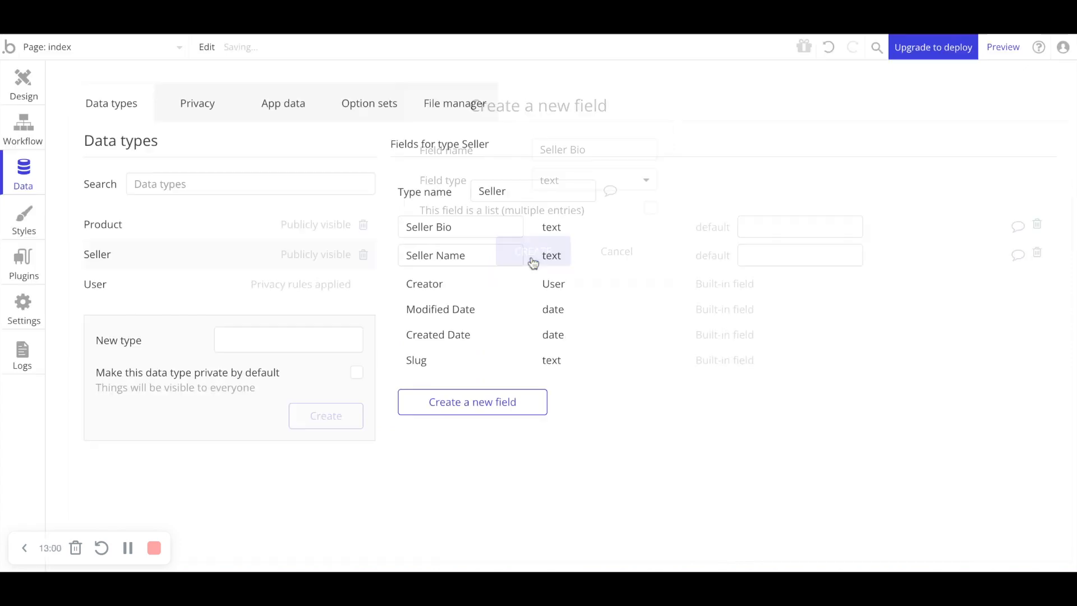
- Add a geographic address field named Location to the Seller data type
{"action": "left_click", "coordinate": [470, 401]}
{"action": "type", "text": "Locstion"}
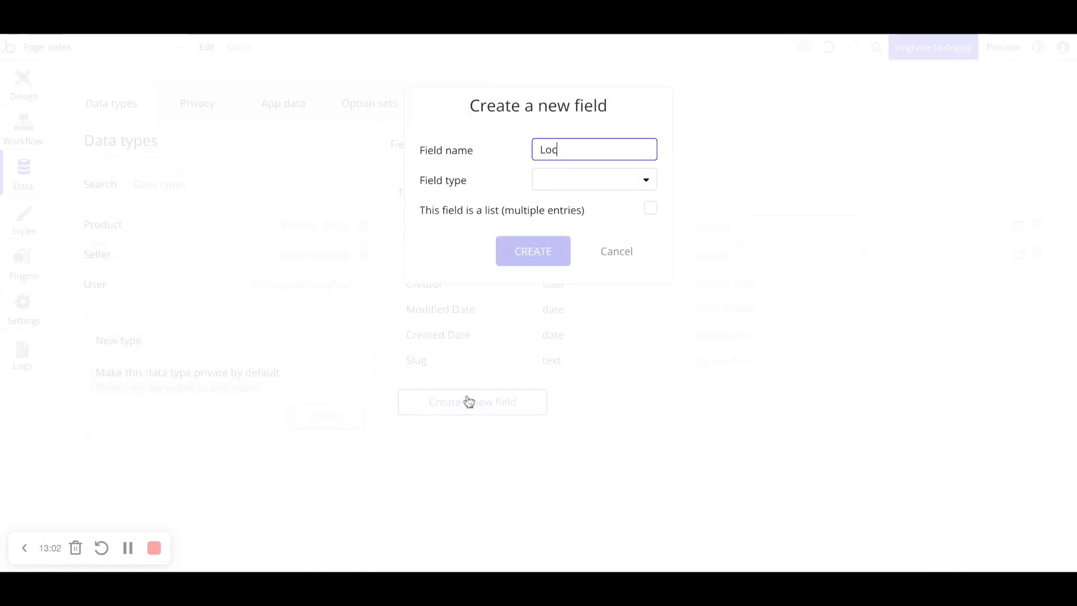
{"action": "key", "text": "BackSpace"}
{"action": "key", "text": "BackSpace"}
{"action": "key", "text": "BackSpace"}
{"action": "key", "text": "BackSpace"}
{"action": "key", "text": "BackSpace"}
{"action": "type", "text": "ation"}
{"action": "left_click", "coordinate": [575, 181]}
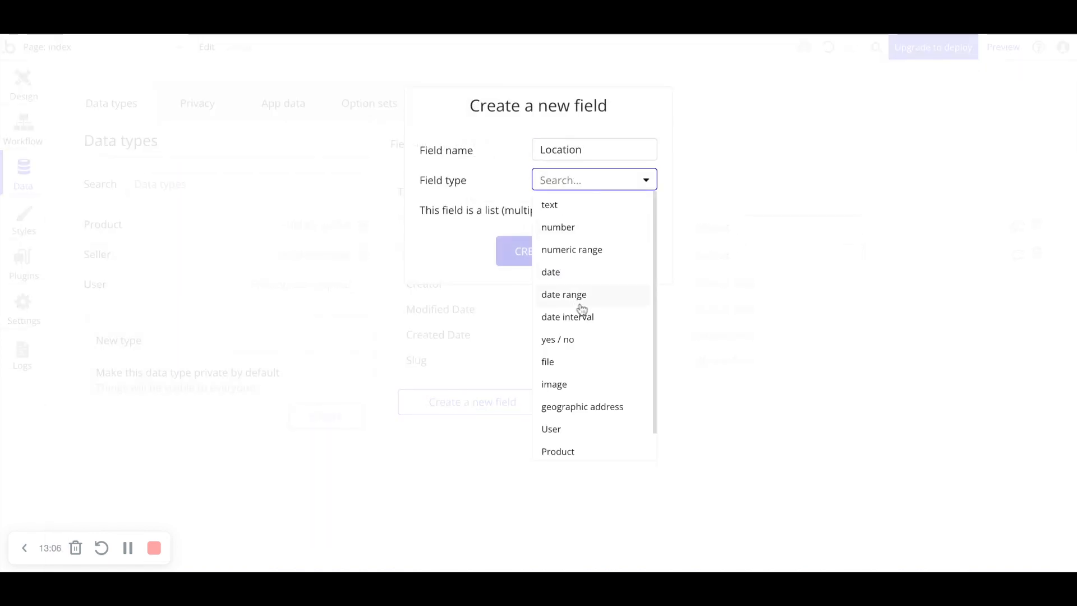
{"action": "left_click", "coordinate": [599, 407]}
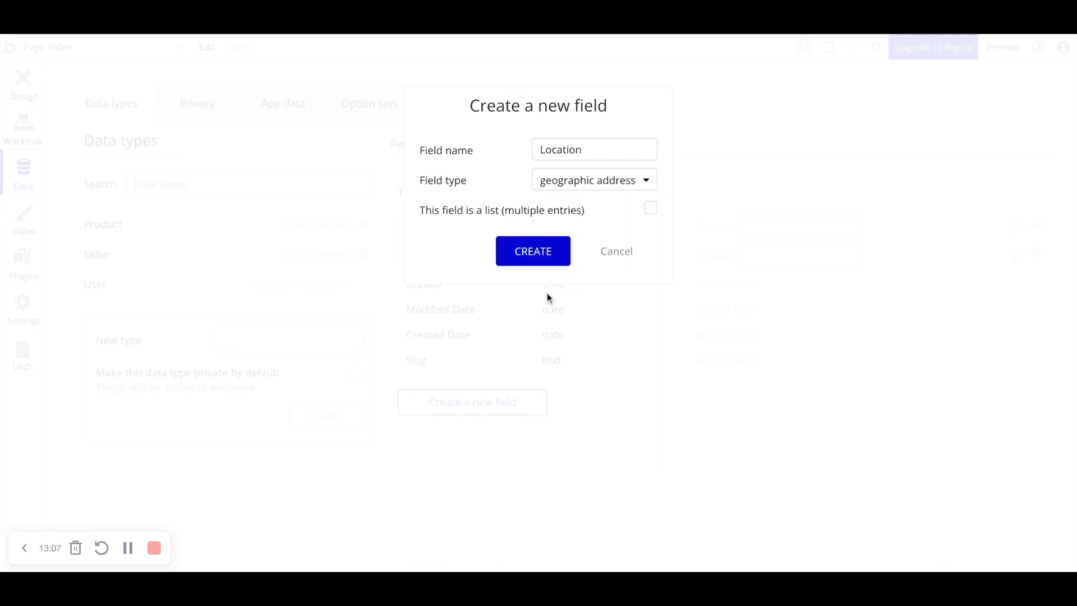
{"action": "left_click", "coordinate": [541, 252]}
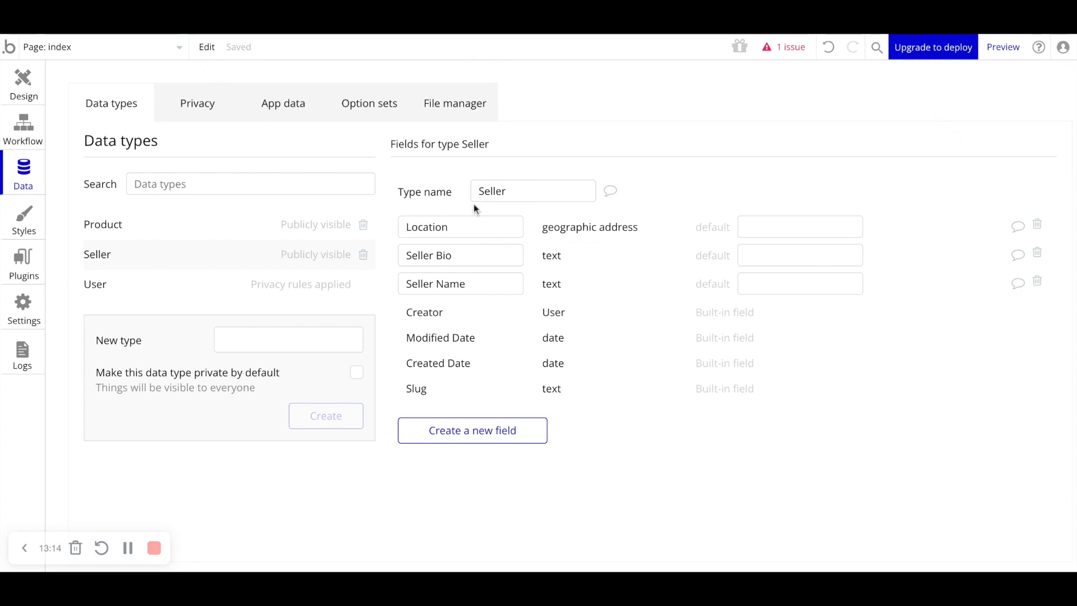
- Add a field named Seller of type Seller to the Product data type
{"action": "left_click", "coordinate": [138, 232]}
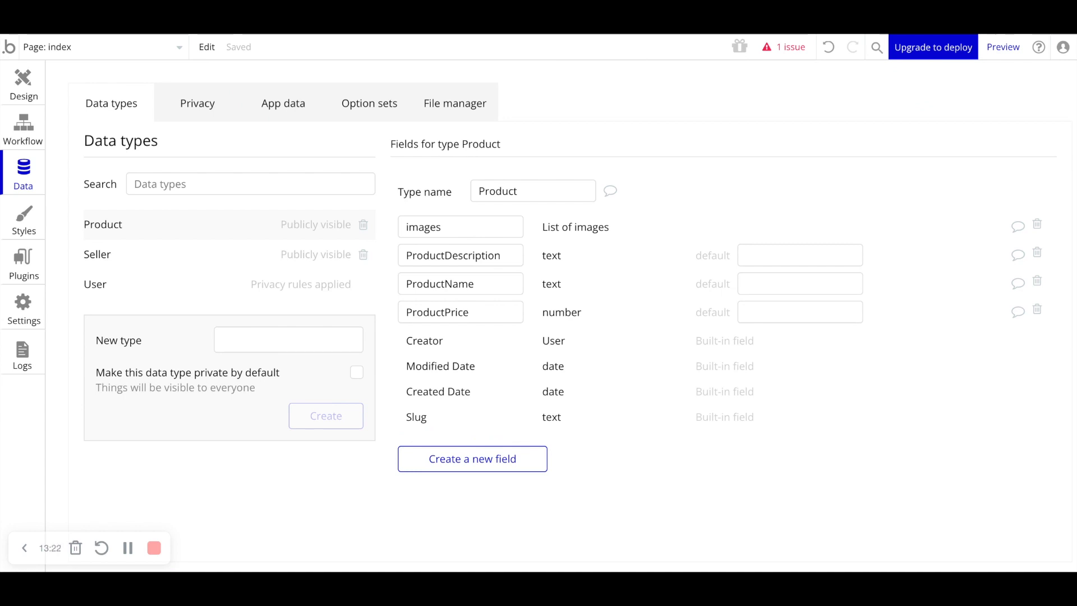
{"action": "left_click", "coordinate": [497, 463]}
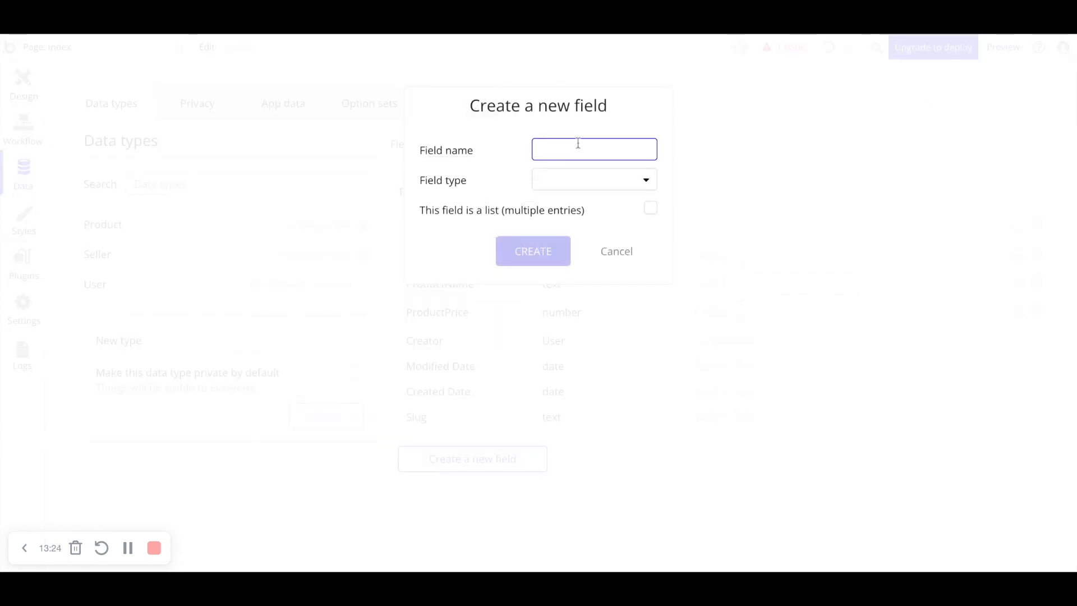
{"action": "type", "text": "Seller"}
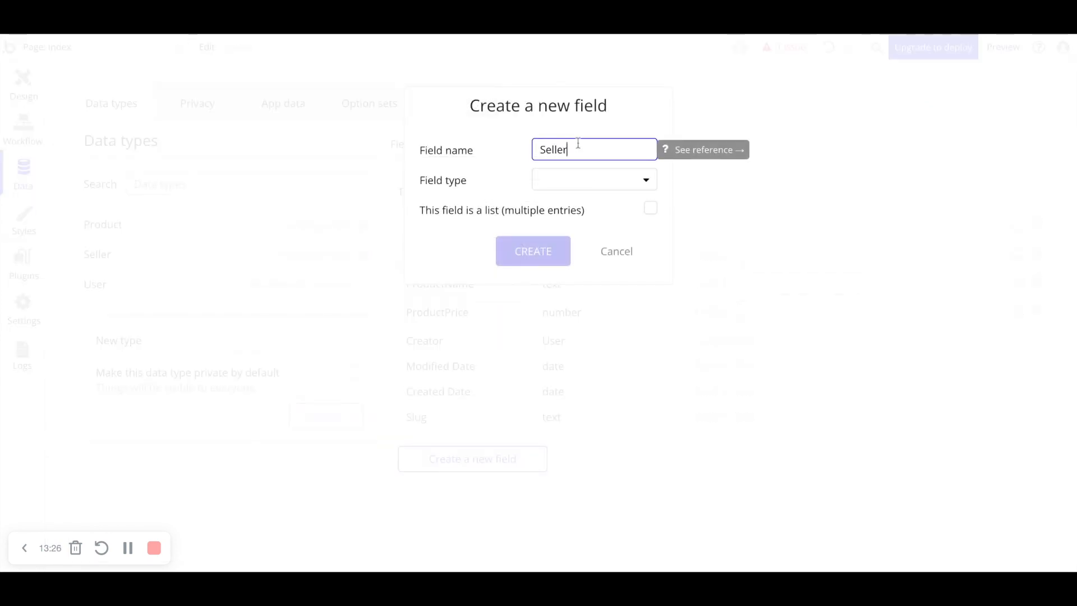
{"action": "left_click", "coordinate": [572, 181]}
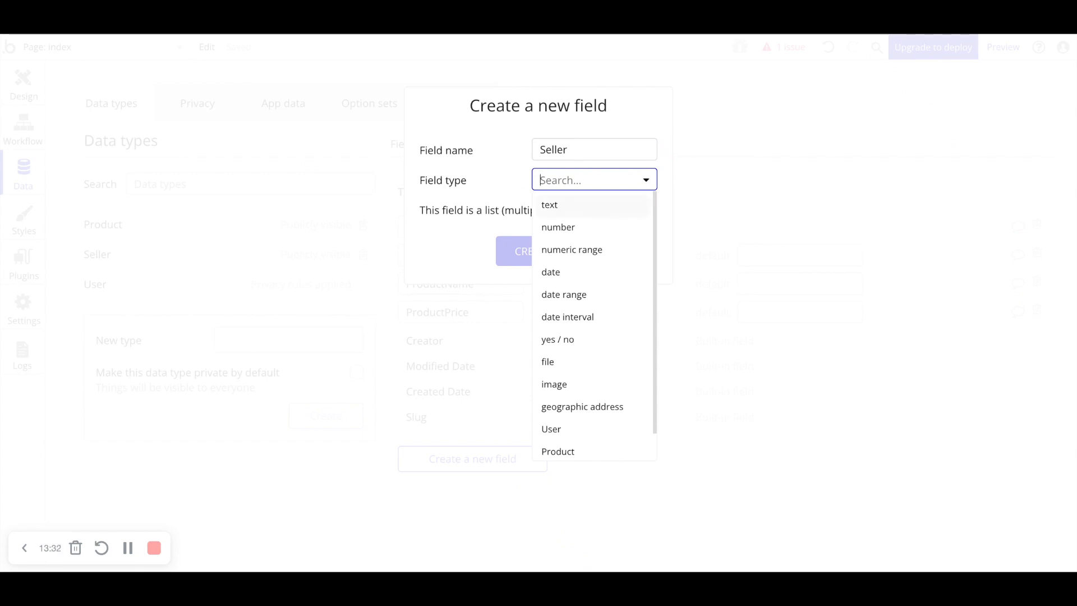
{"action": "scroll", "coordinate": [603, 362], "scroll_direction": "down", "scroll_amount": 1}
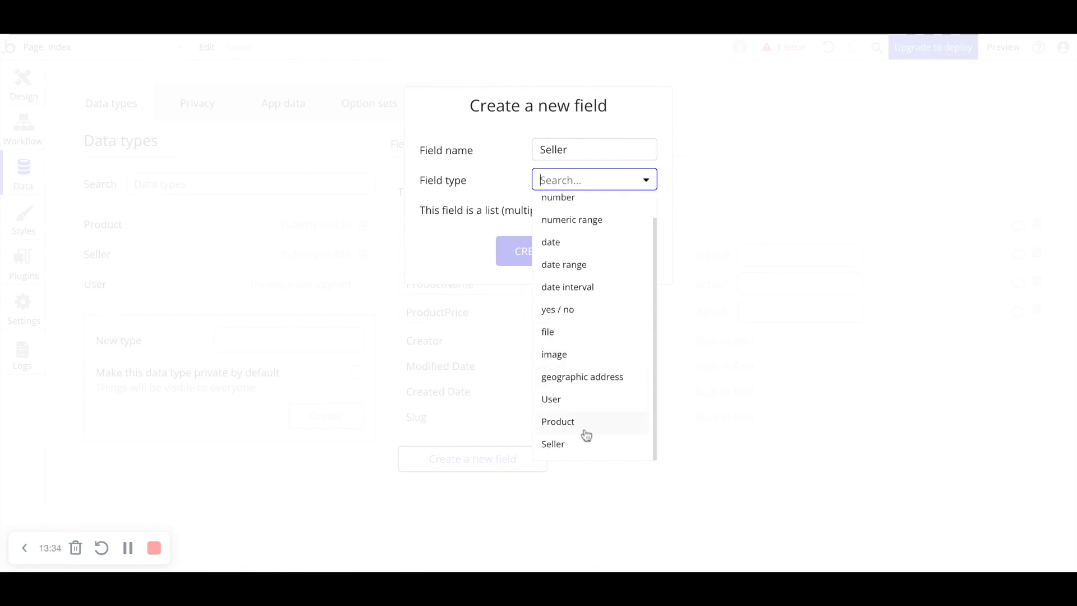
{"action": "left_click", "coordinate": [582, 447]}
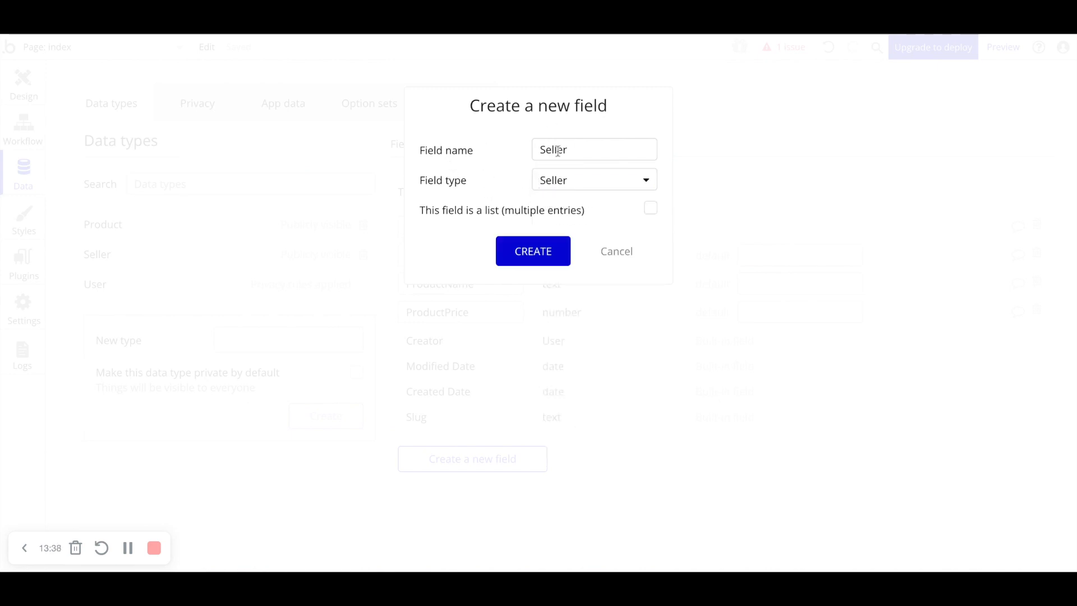
{"action": "left_click", "coordinate": [522, 261]}
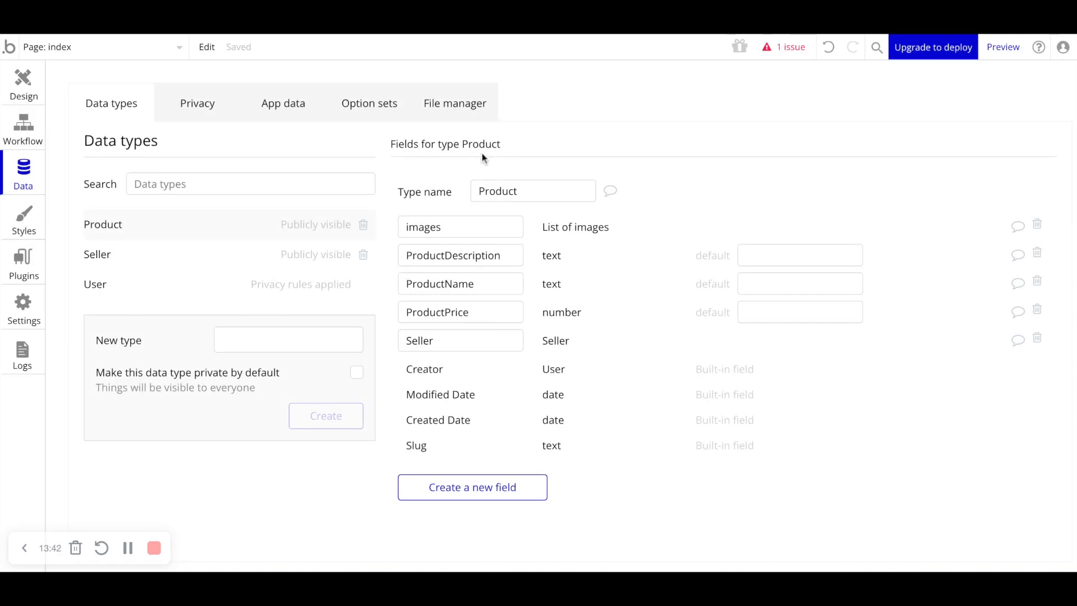
- Create a new data type named ProductTransaction
{"action": "left_click", "coordinate": [420, 343]}
{"action": "left_click", "coordinate": [580, 352]}
{"action": "left_click", "coordinate": [255, 348]}
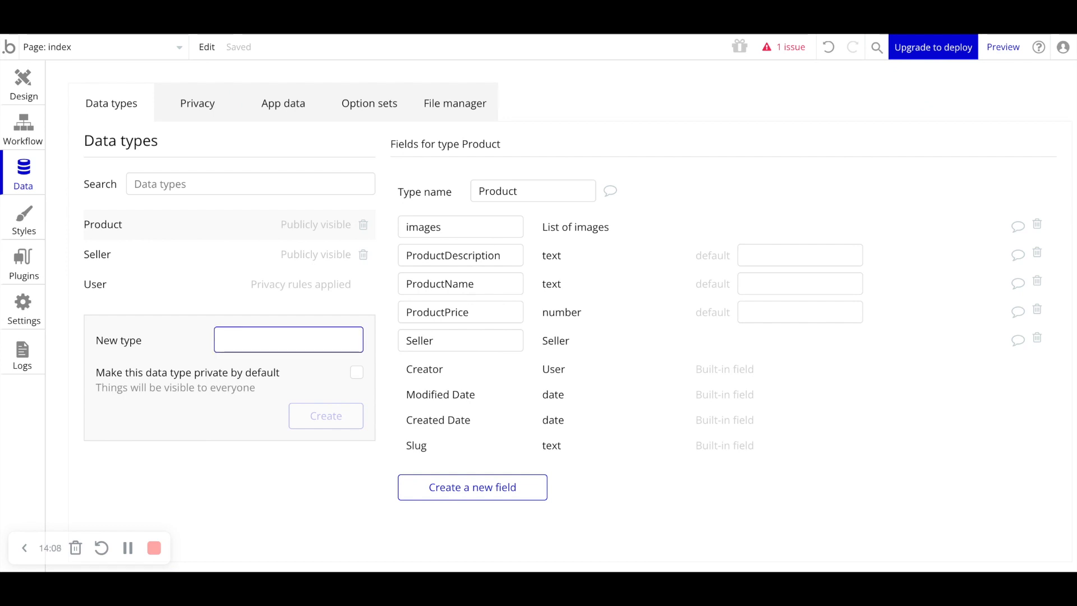
{"action": "type", "text": "ProductTransaction"}
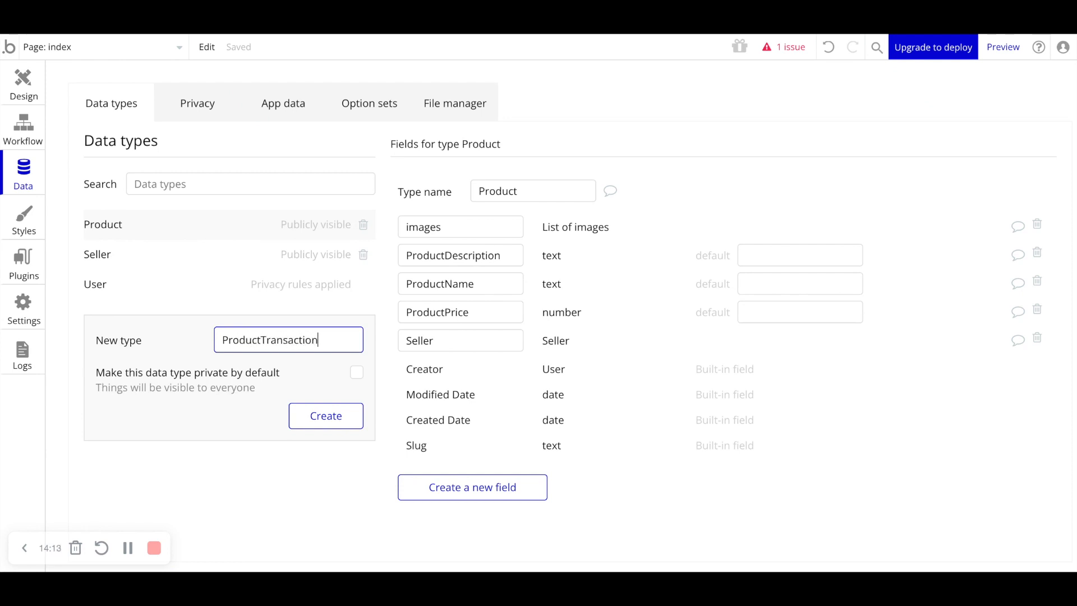
{"action": "key", "text": "Return"}
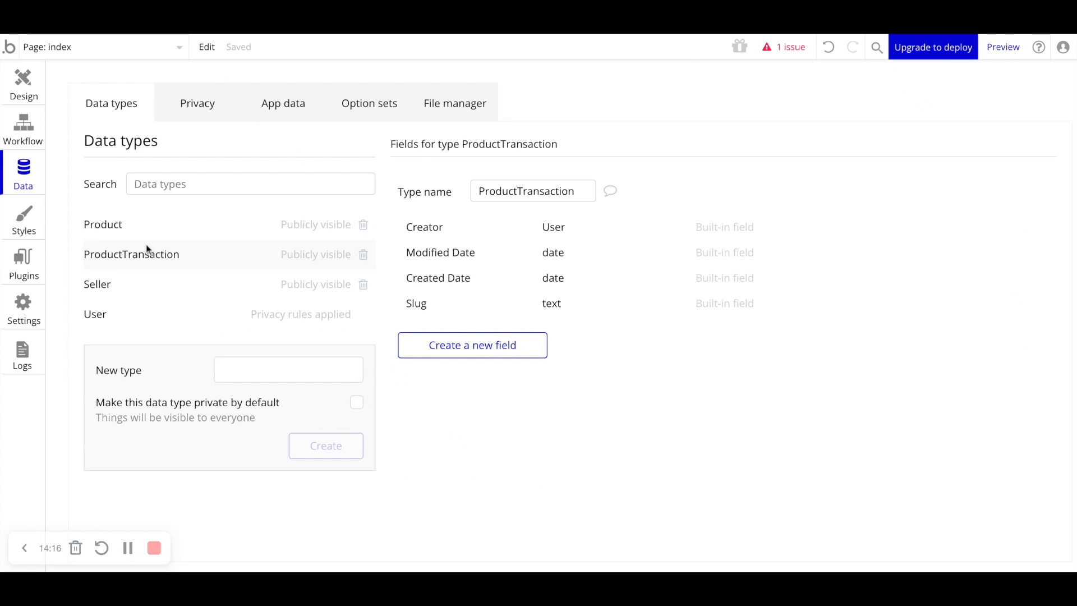
- Add a field named Product of type Product to the ProductTransaction data type
{"action": "left_click", "coordinate": [471, 345]}
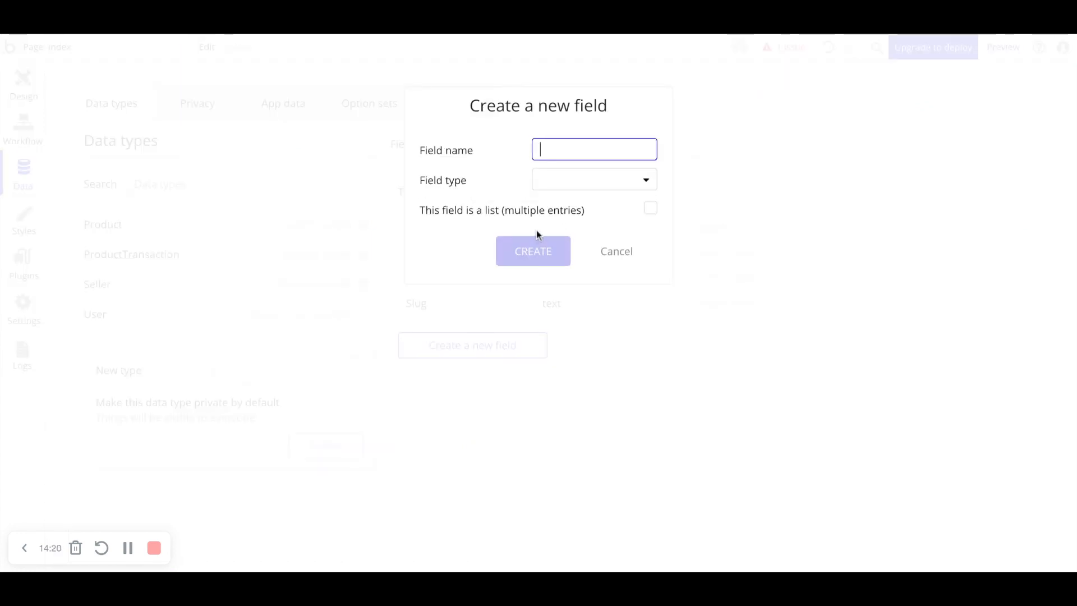
{"action": "type", "text": "Product"}
{"action": "left_click", "coordinate": [599, 190]}
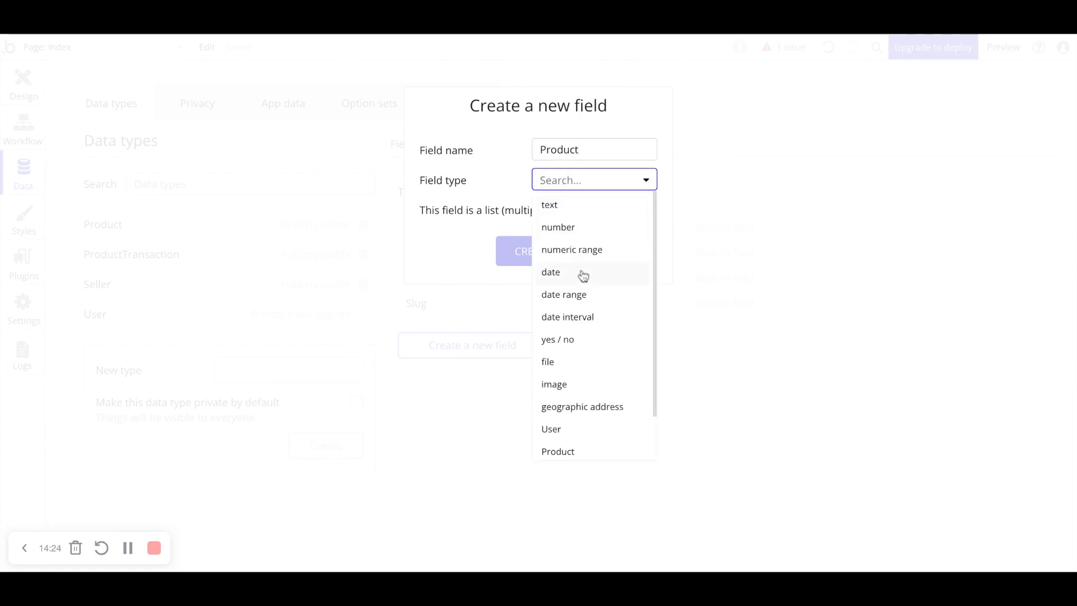
{"action": "left_click", "coordinate": [567, 453]}
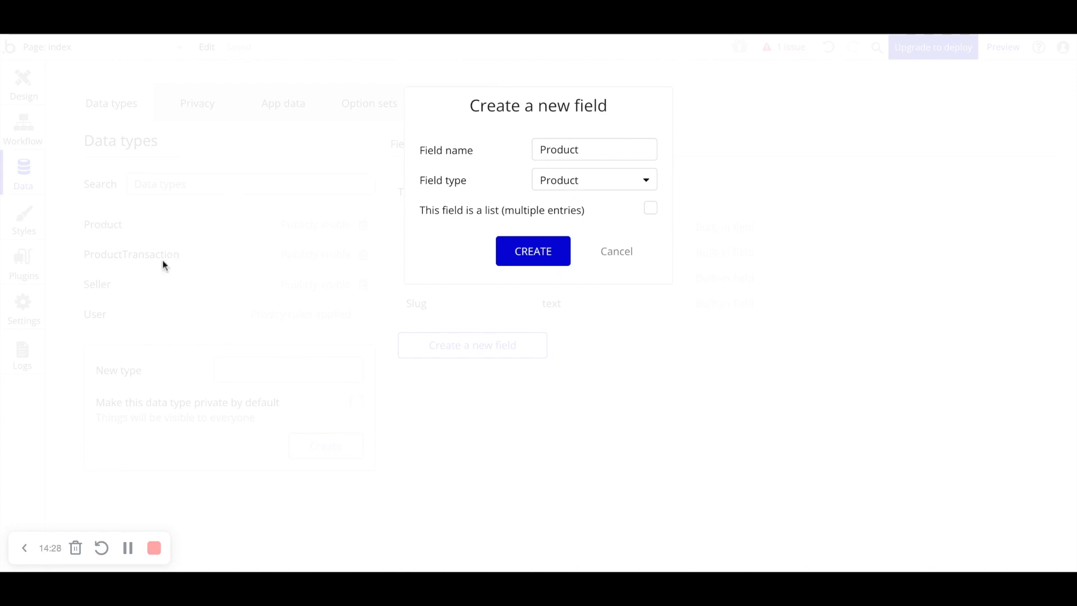
{"action": "left_click", "coordinate": [550, 257]}
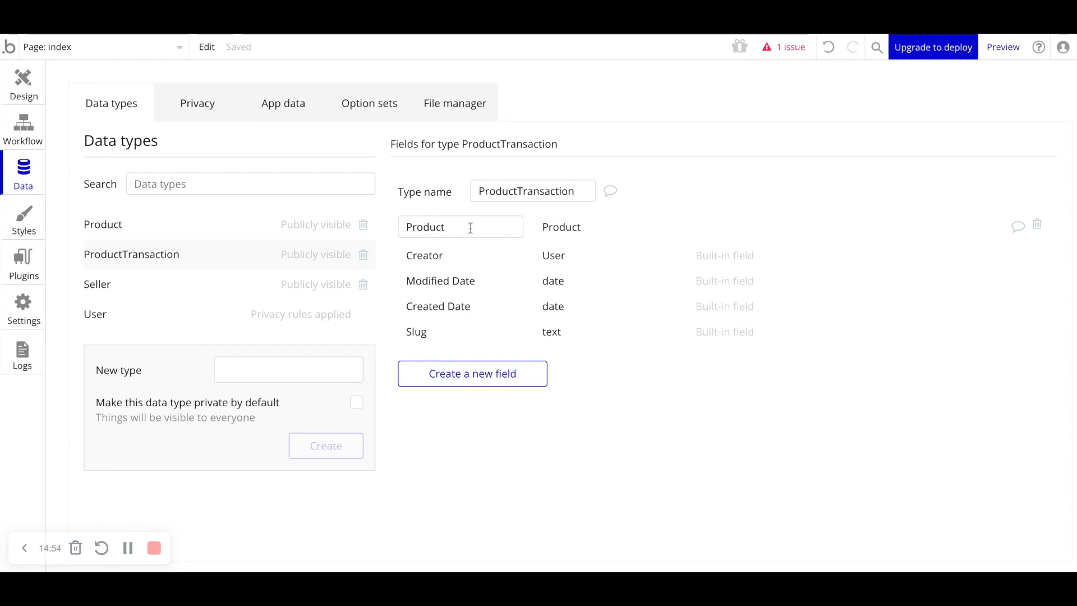
- Add a field named Seller of type Seller to the ProductTransaction data type
{"action": "left_click", "coordinate": [422, 229]}
{"action": "left_click", "coordinate": [473, 373]}
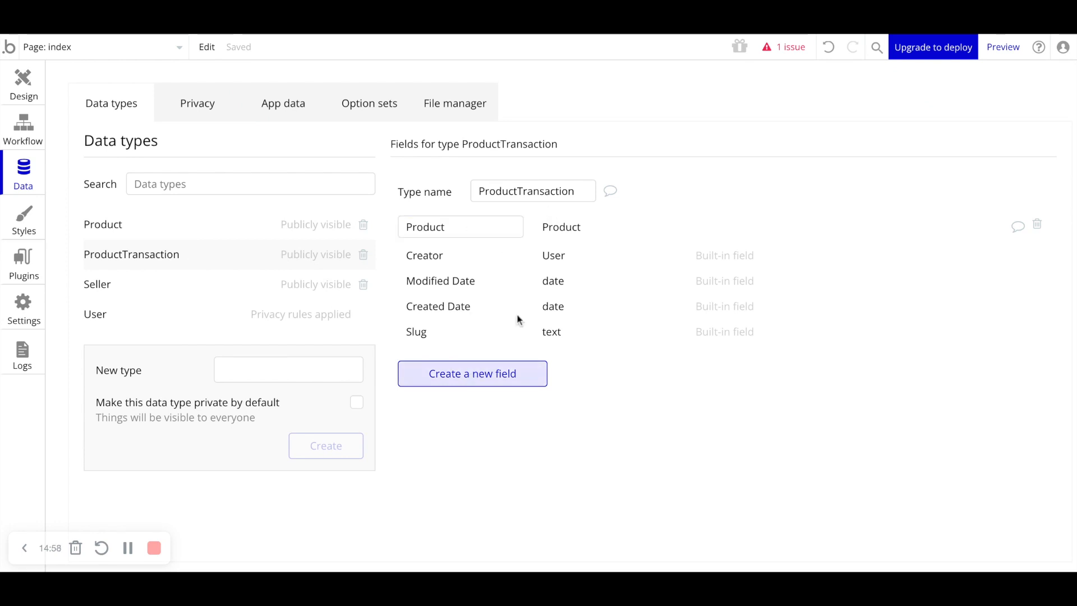
{"action": "type", "text": "Seller"}
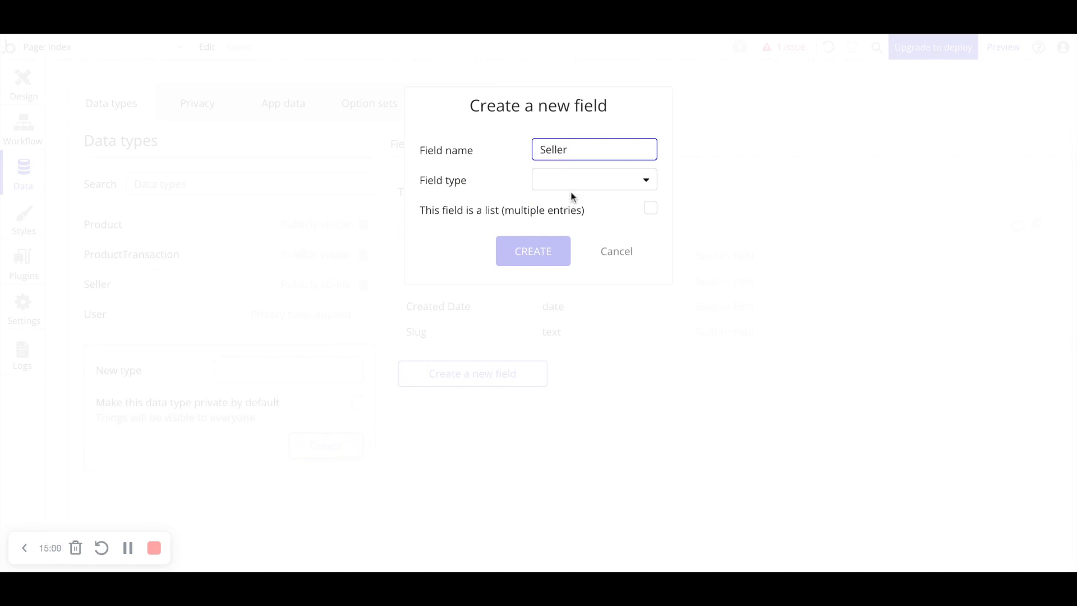
{"action": "left_click", "coordinate": [572, 190]}
{"action": "type", "text": "sell"}
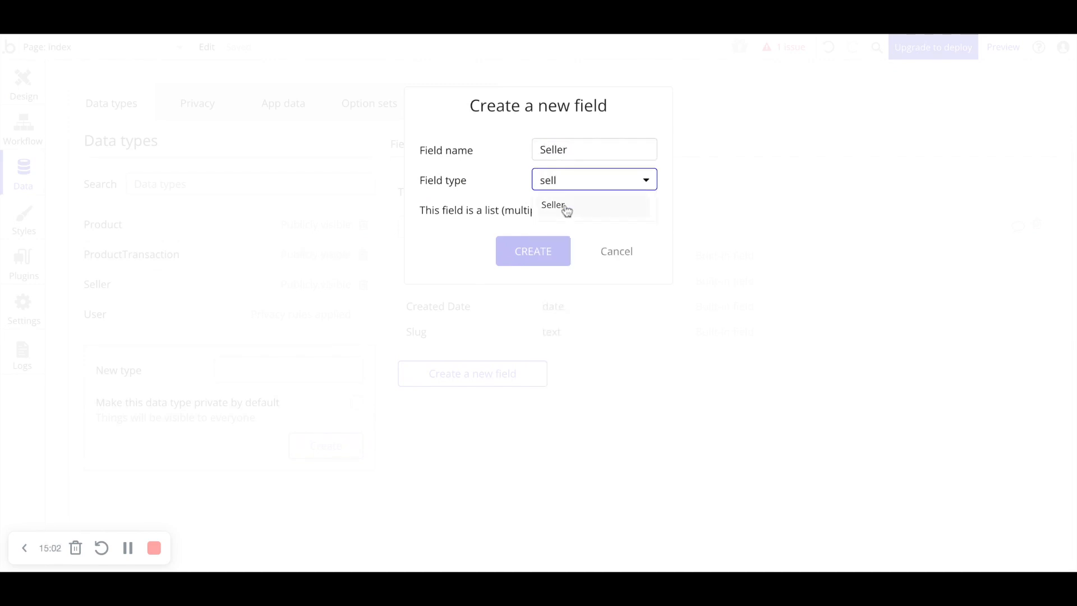
{"action": "left_click", "coordinate": [565, 211]}
{"action": "left_click", "coordinate": [557, 251]}
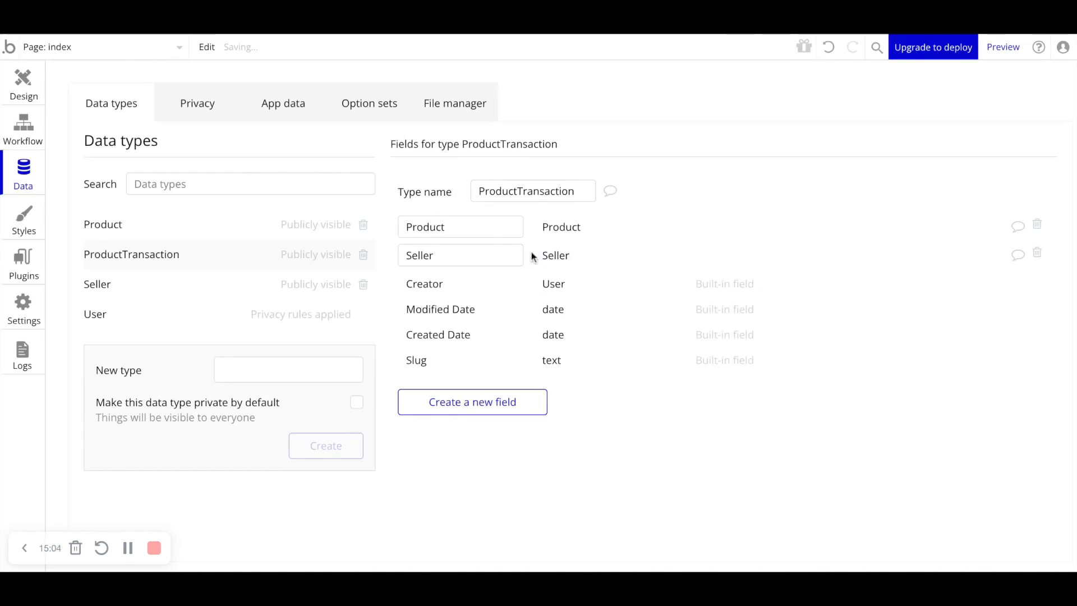
- Add a field named Buyer of type User to the ProductTransaction data type
{"action": "left_click", "coordinate": [481, 400]}
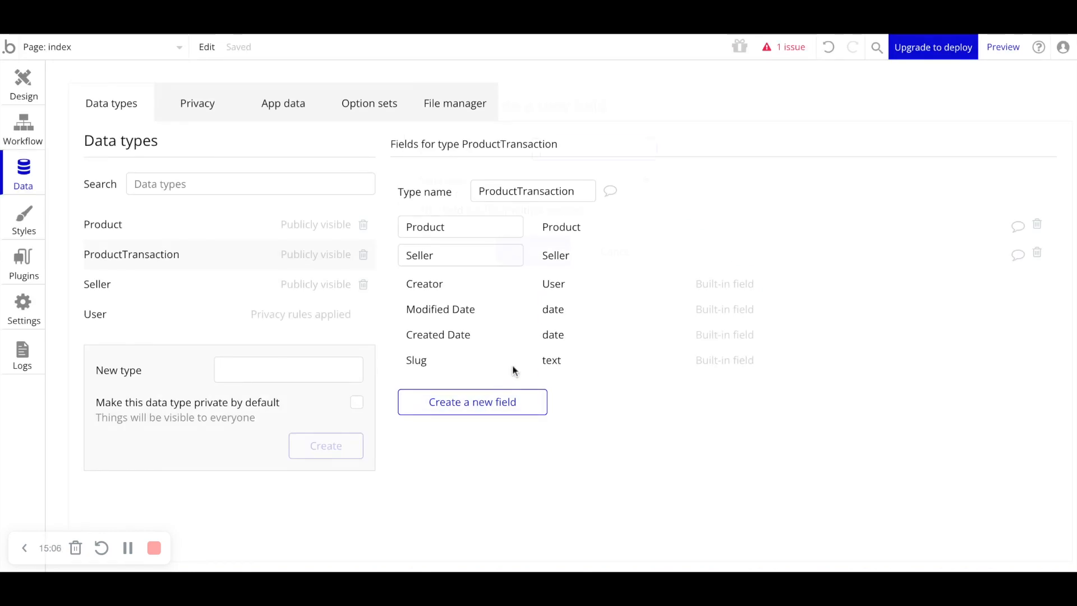
{"action": "type", "text": "Buyer"}
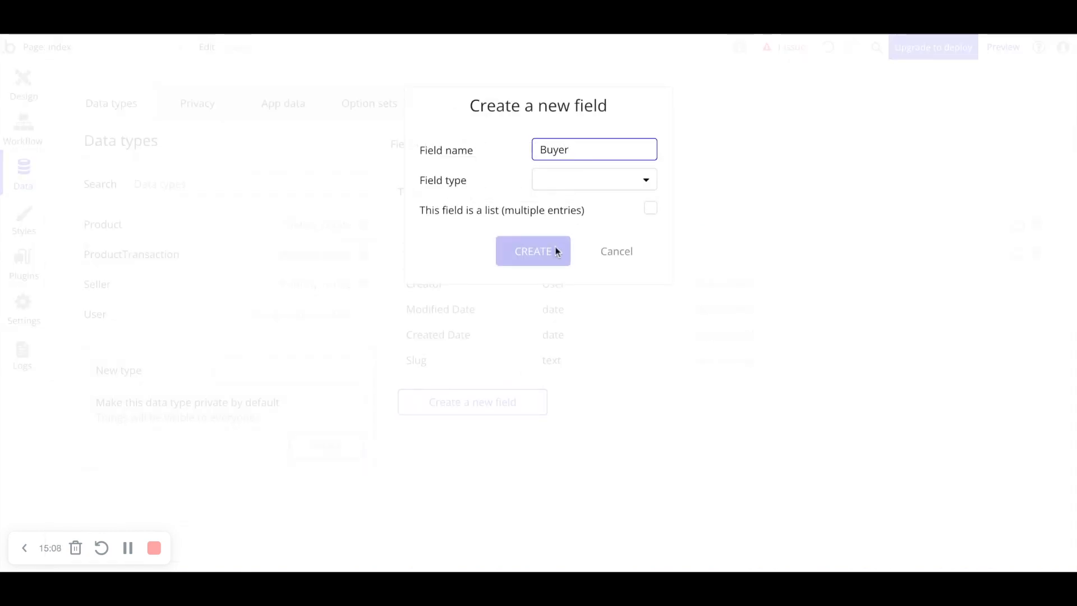
{"action": "left_click", "coordinate": [564, 176]}
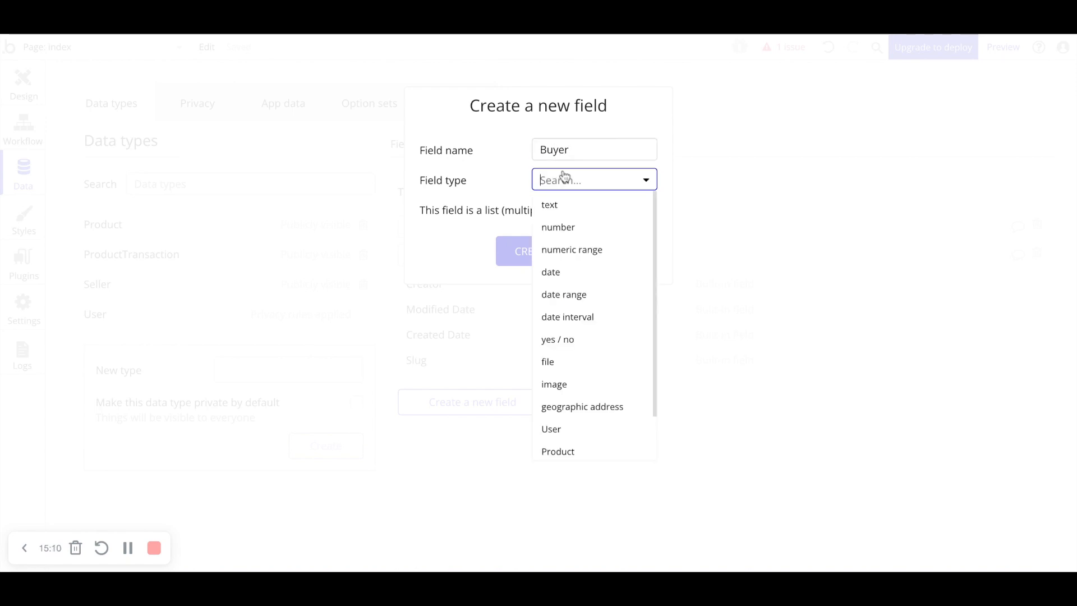
{"action": "left_click", "coordinate": [554, 430]}
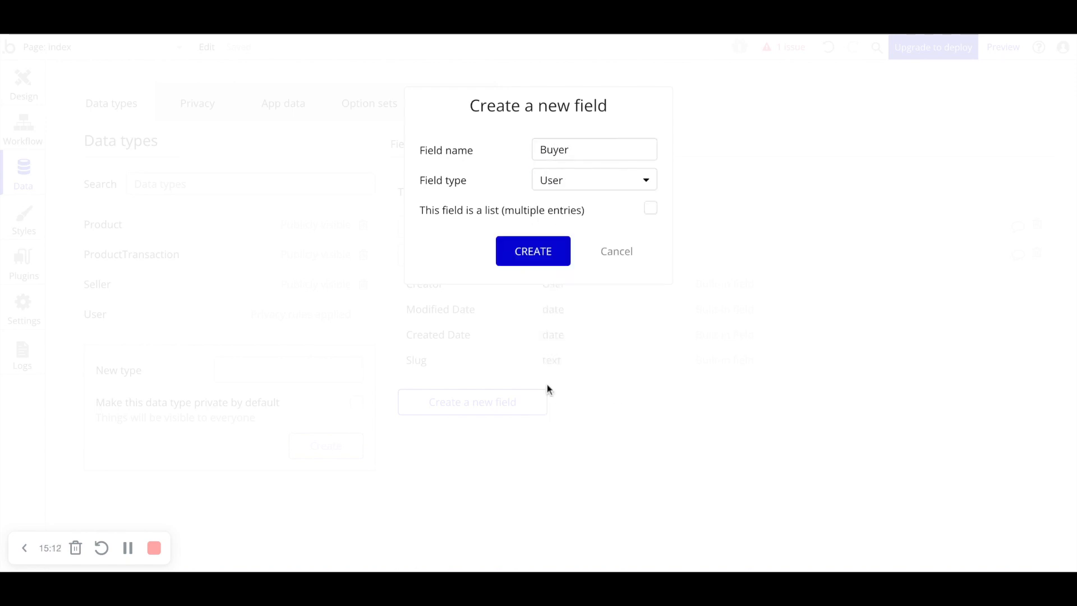
{"action": "left_click", "coordinate": [551, 250]}
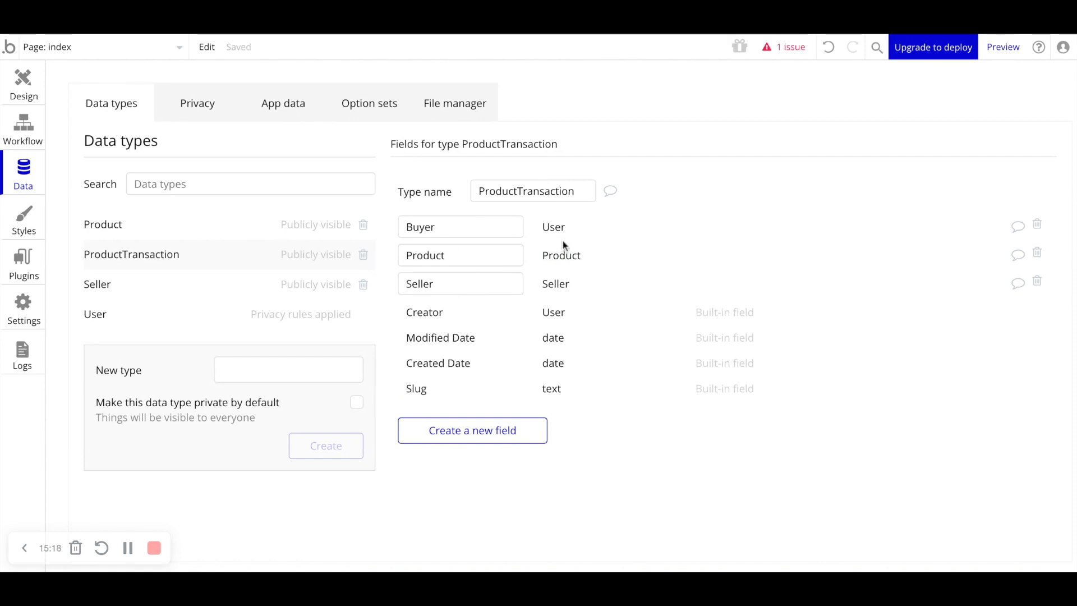
- Add a number field named ProductPrice to the ProductTransaction data type
{"action": "left_click", "coordinate": [226, 366]}
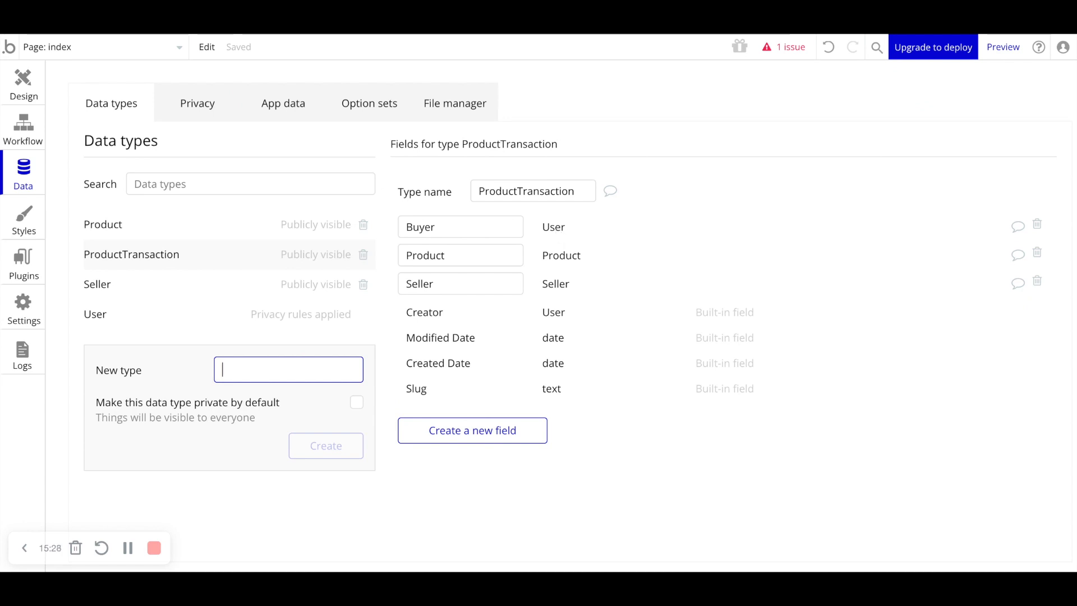
{"action": "left_click", "coordinate": [467, 433]}
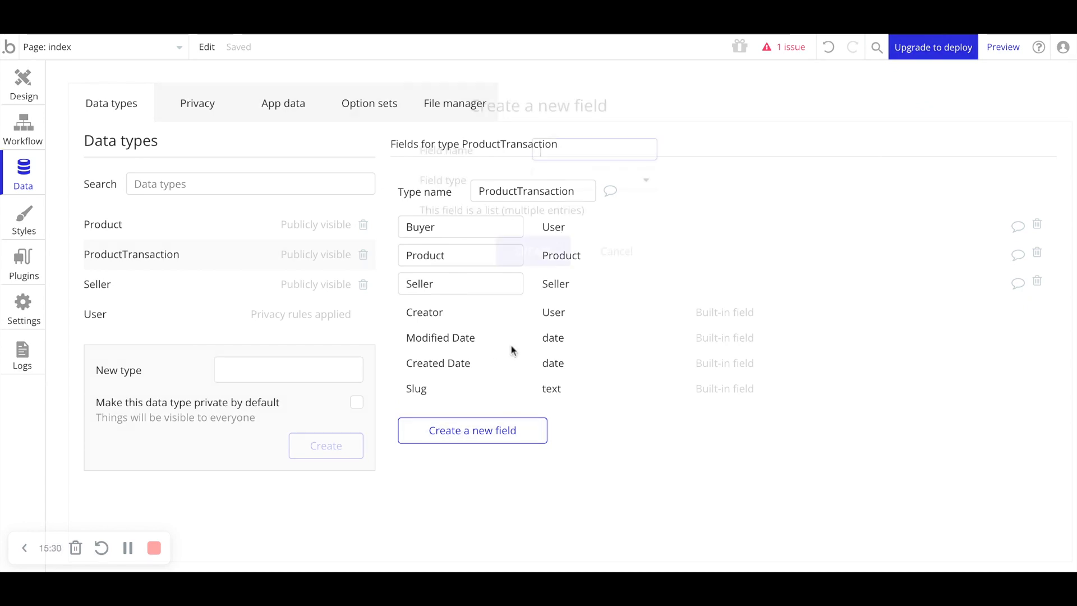
{"action": "type", "text": "ProductPrice"}
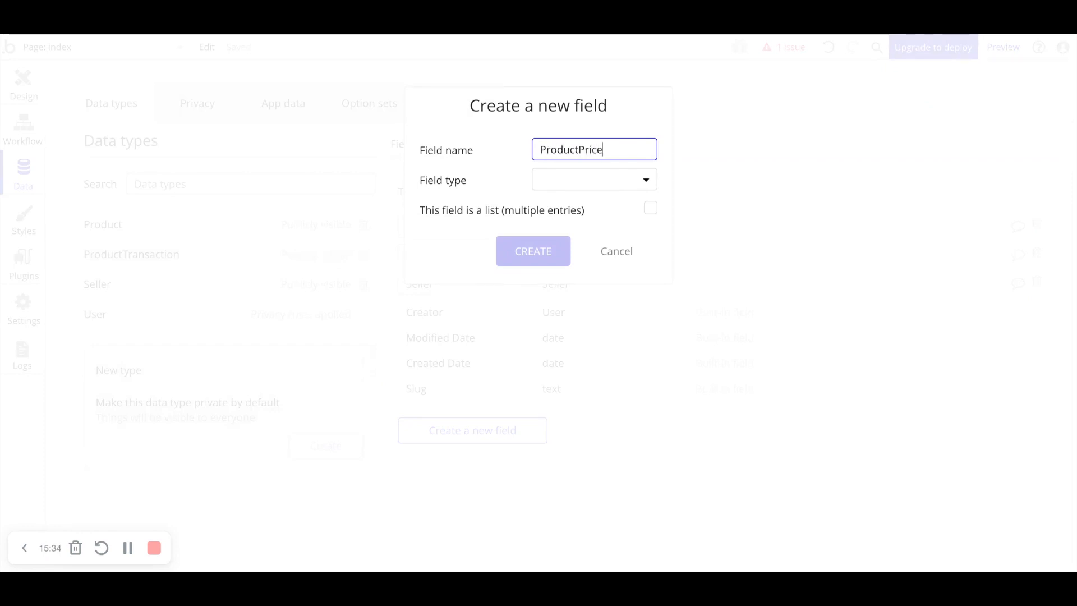
{"action": "left_click", "coordinate": [583, 180]}
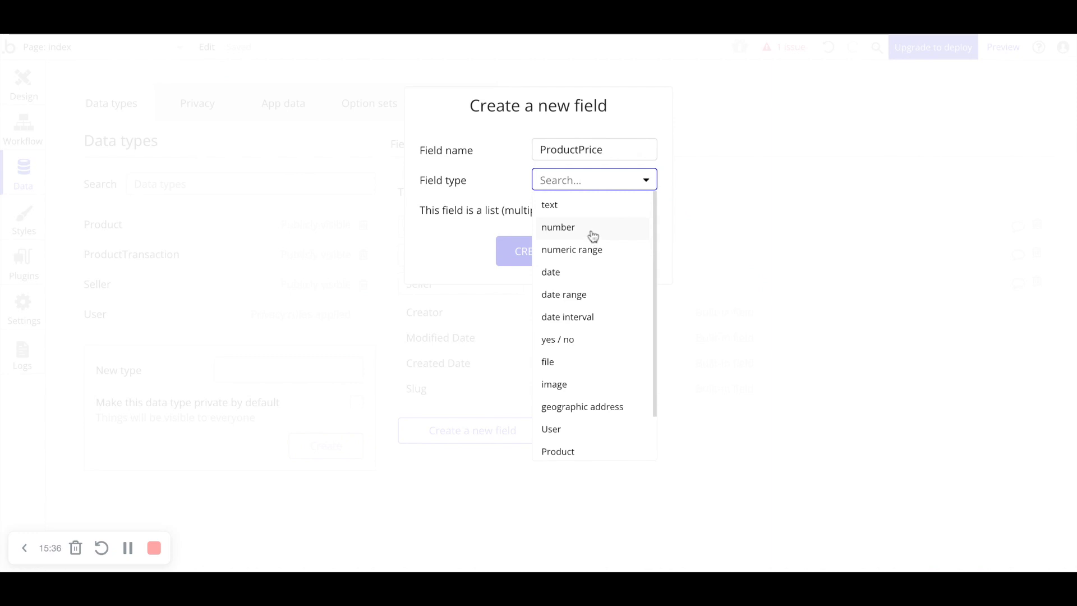
{"action": "left_click", "coordinate": [593, 236]}
{"action": "left_click", "coordinate": [534, 250]}
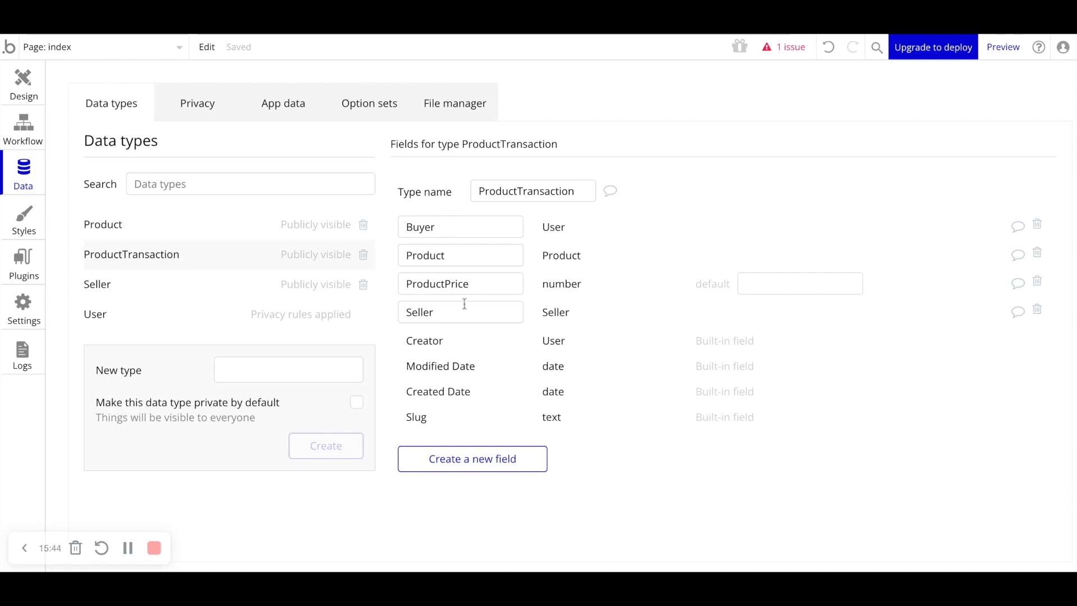
- Compare the field names of the Product and ProductTransaction data types
{"action": "left_click", "coordinate": [428, 253]}
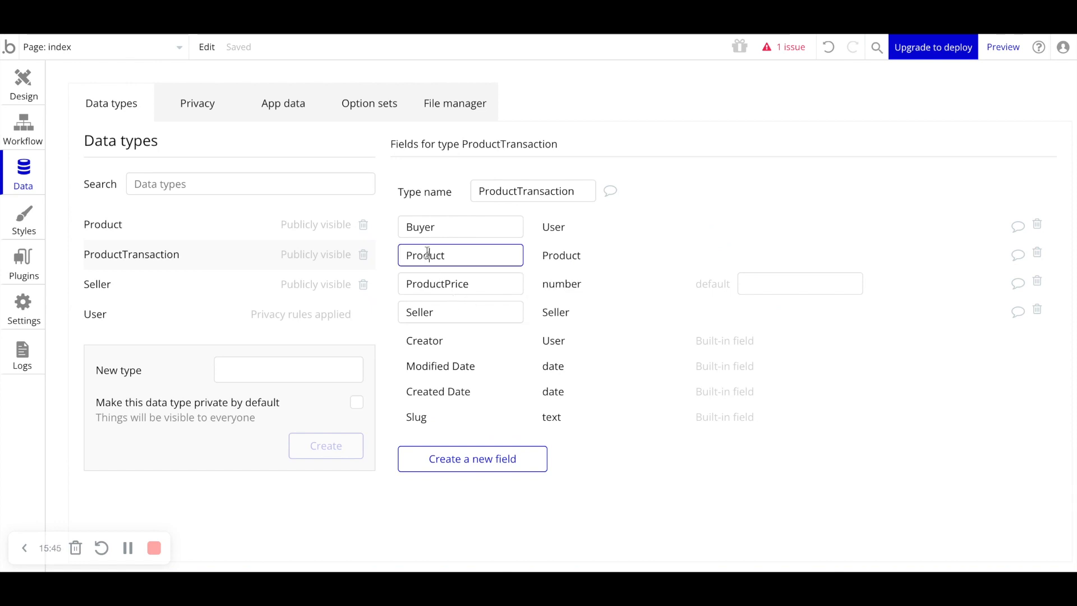
{"action": "left_click", "coordinate": [464, 256]}
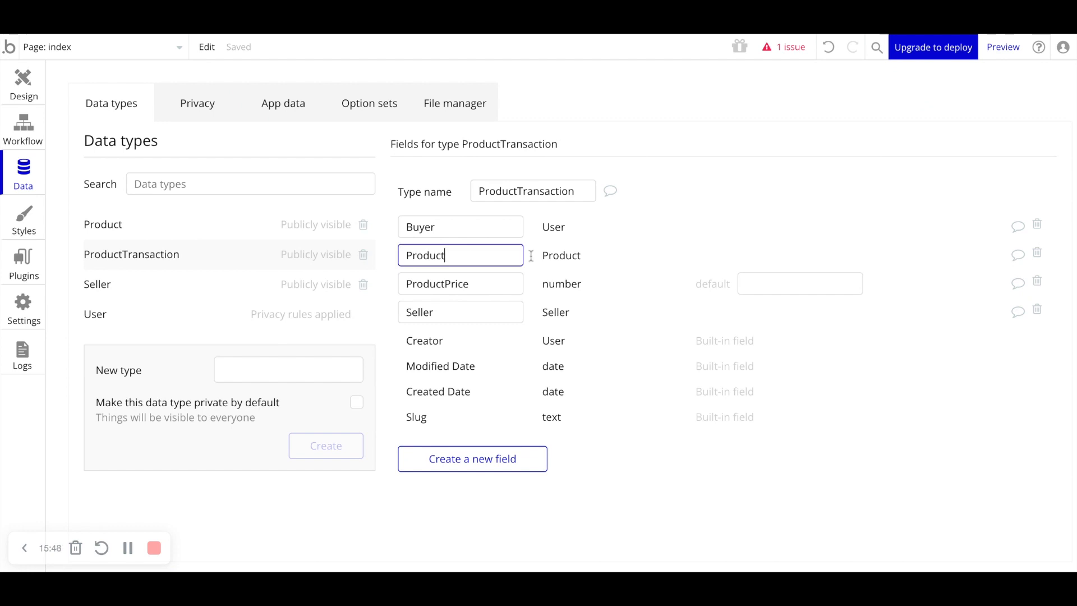
{"action": "left_click", "coordinate": [564, 259]}
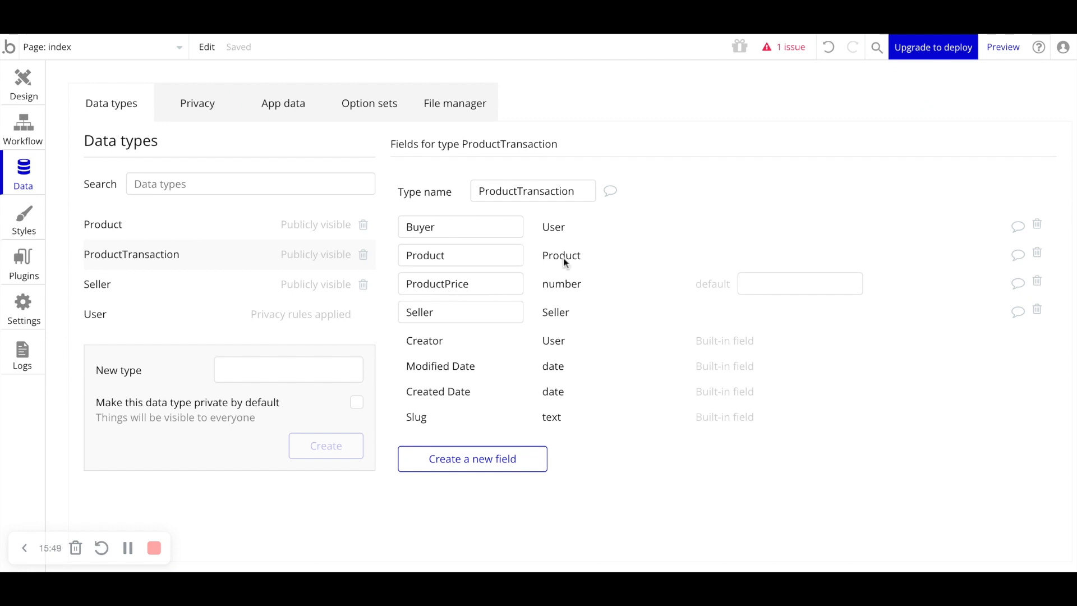
{"action": "left_click", "coordinate": [185, 232]}
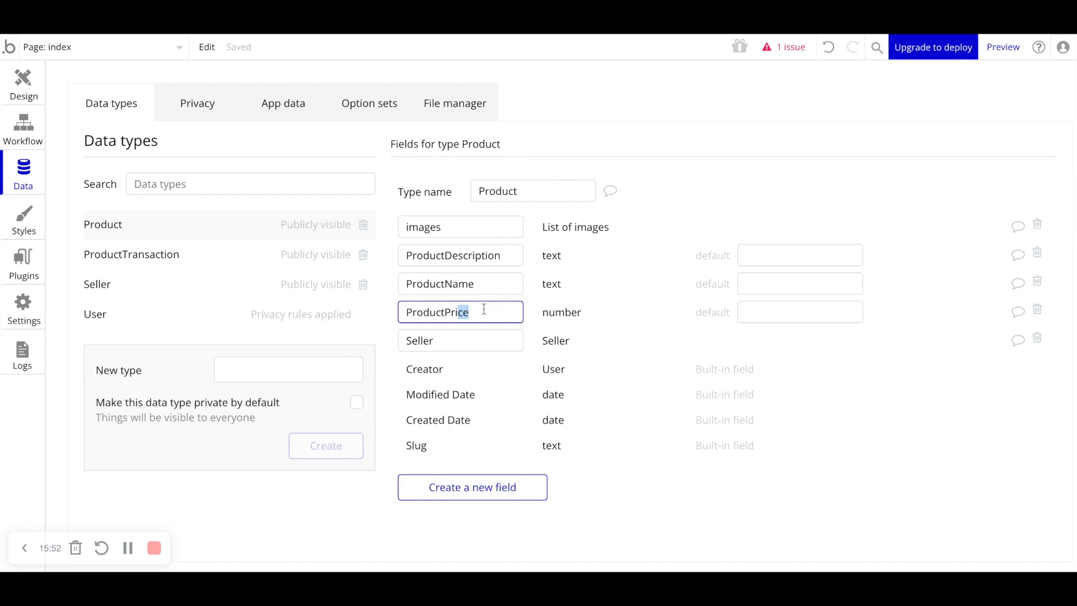
{"action": "left_click", "coordinate": [132, 256]}
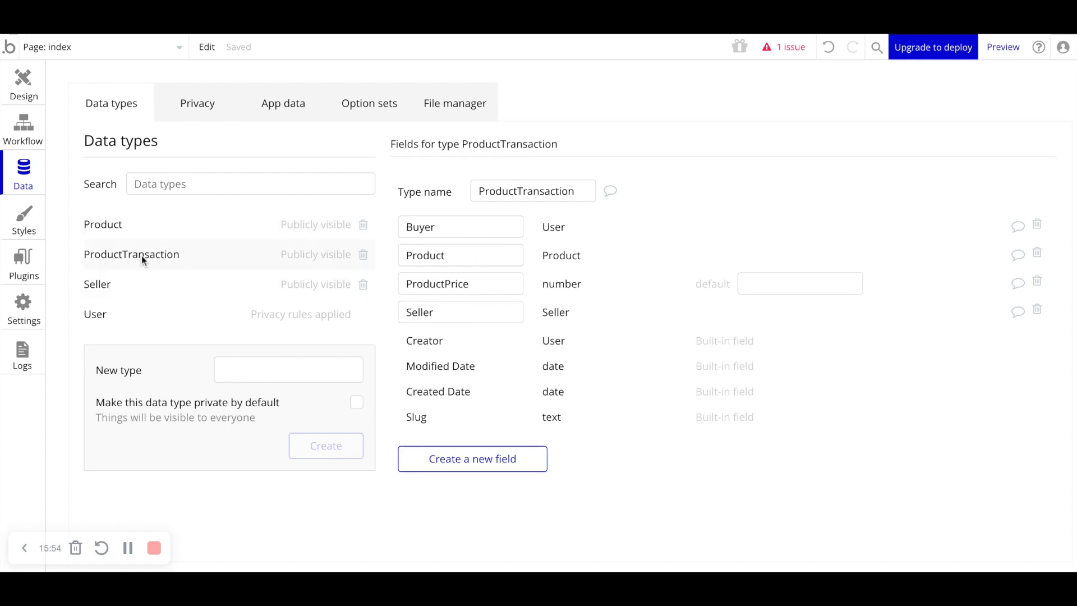
{"action": "left_click_drag", "start_coordinate": [507, 258], "coordinate": [407, 257]}
{"action": "left_click", "coordinate": [430, 255]}
{"action": "left_click", "coordinate": [475, 260]}
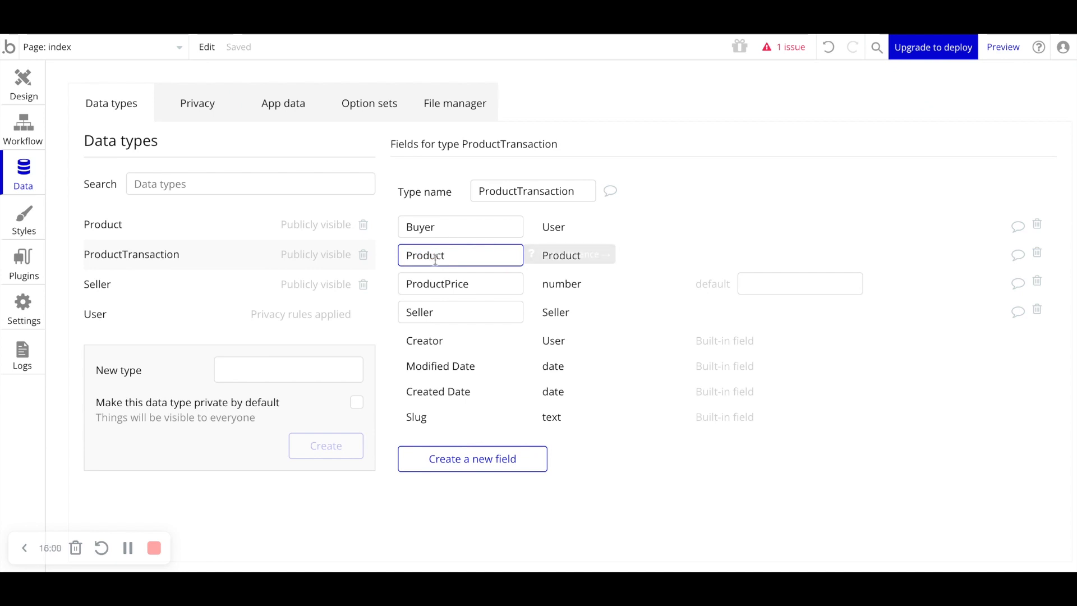
{"action": "left_click_drag", "start_coordinate": [478, 285], "coordinate": [417, 284]}
{"action": "left_click", "coordinate": [418, 284]}
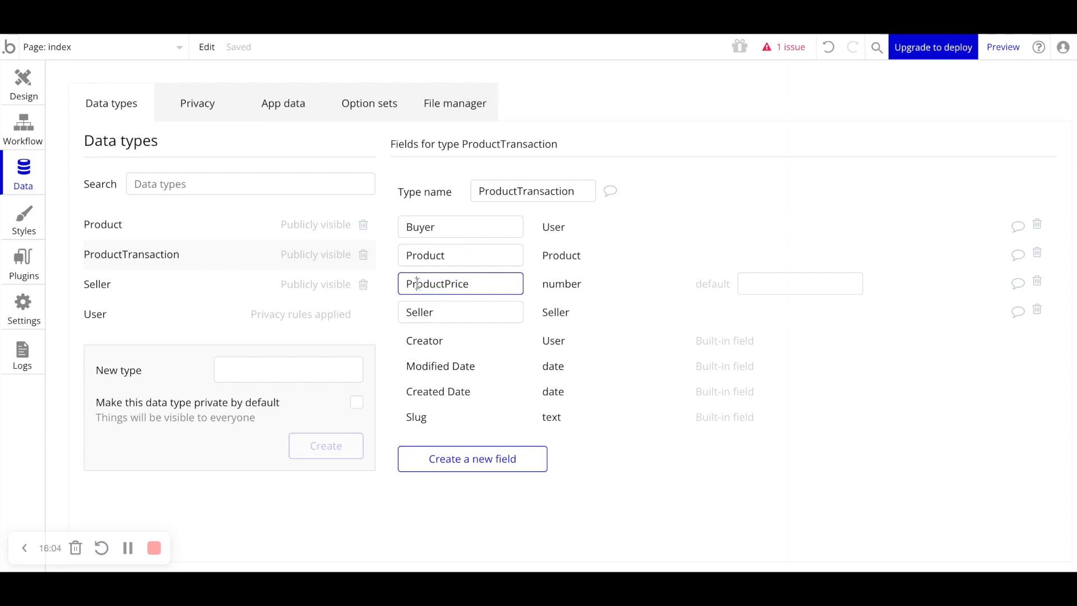
- Review the fields of the Product data type against those of ProductTransaction
{"action": "left_click", "coordinate": [616, 288]}
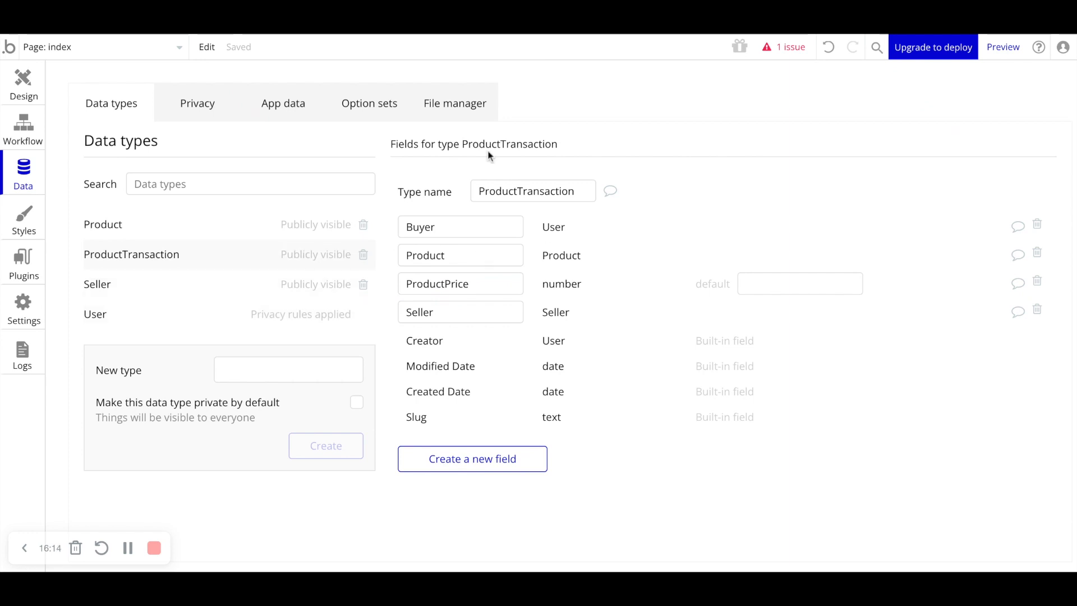
{"action": "left_click", "coordinate": [456, 229]}
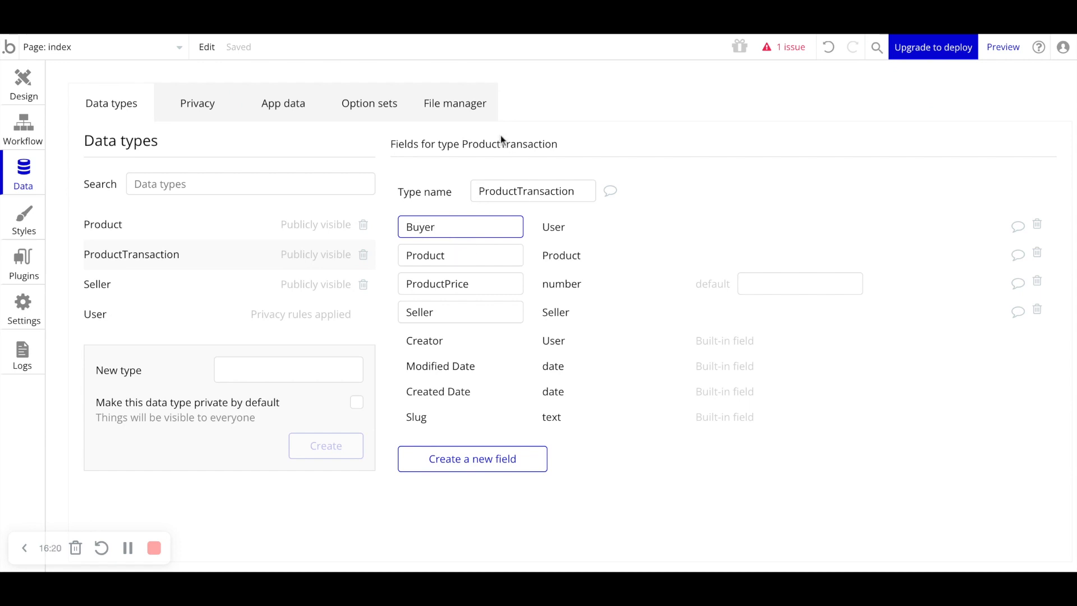
{"action": "left_click", "coordinate": [189, 220]}
{"action": "left_click", "coordinate": [457, 227]}
{"action": "left_click", "coordinate": [457, 247]}
{"action": "left_click", "coordinate": [464, 284]}
{"action": "left_click", "coordinate": [463, 309]}
{"action": "left_click", "coordinate": [449, 340]}
{"action": "left_click", "coordinate": [460, 367]}
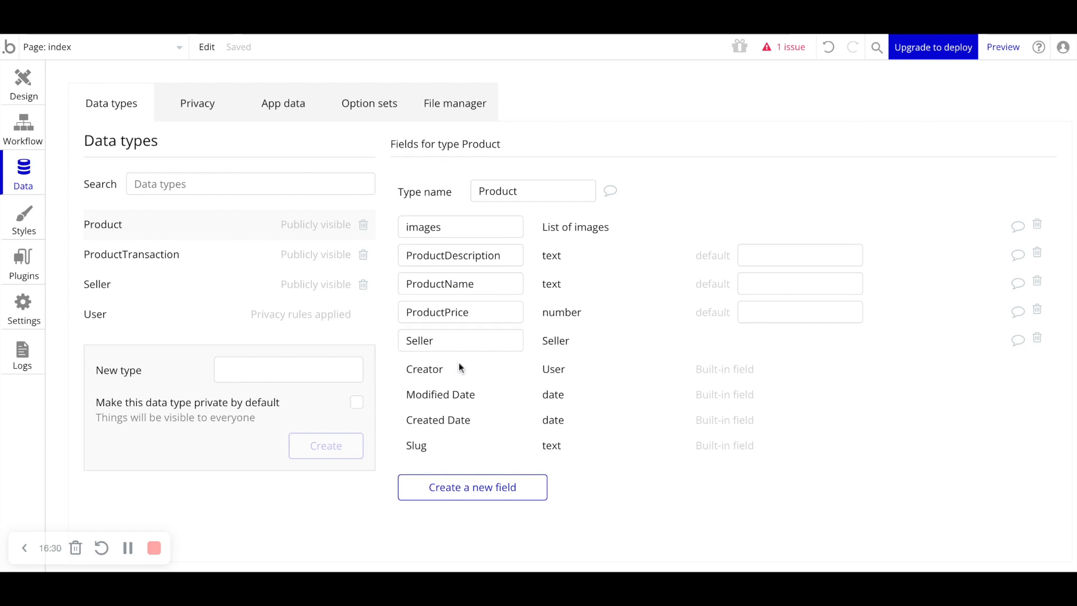
- Go back over each field of the ProductTransaction data type
{"action": "left_click", "coordinate": [196, 264]}
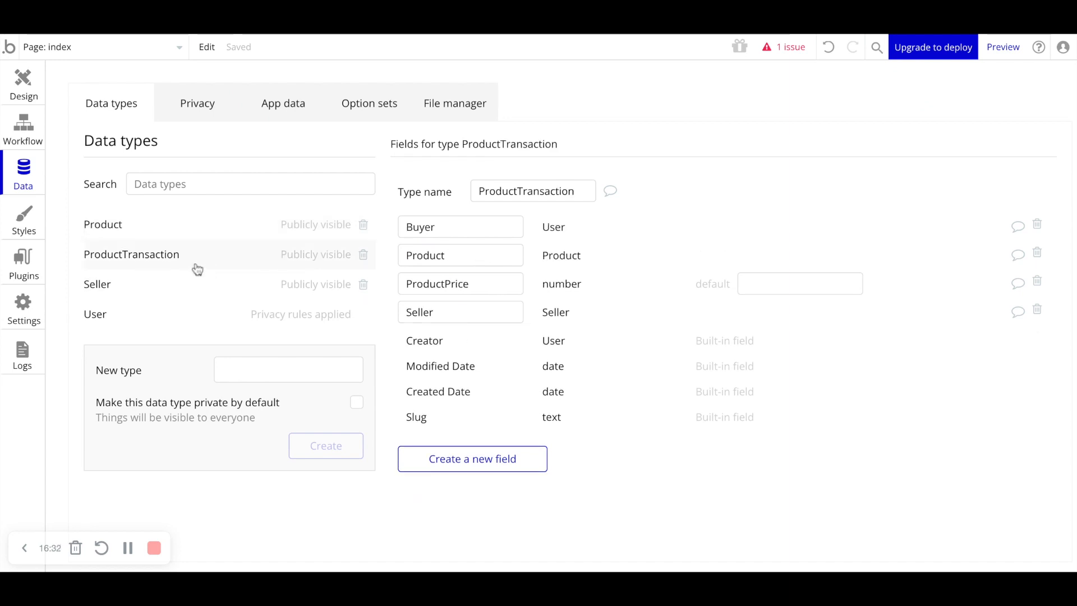
{"action": "left_click", "coordinate": [468, 229]}
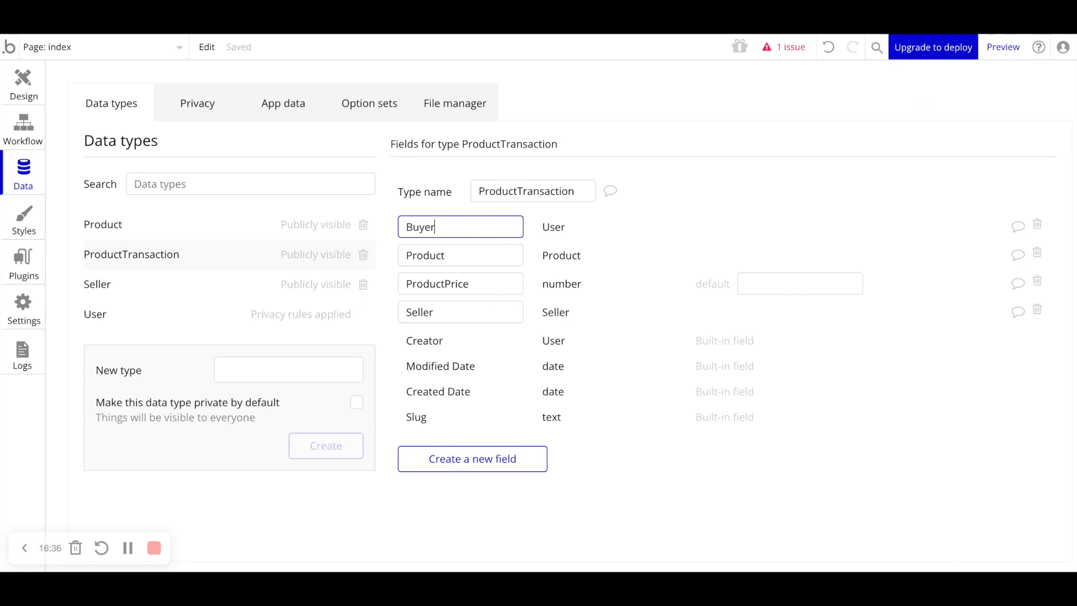
{"action": "left_click", "coordinate": [464, 248]}
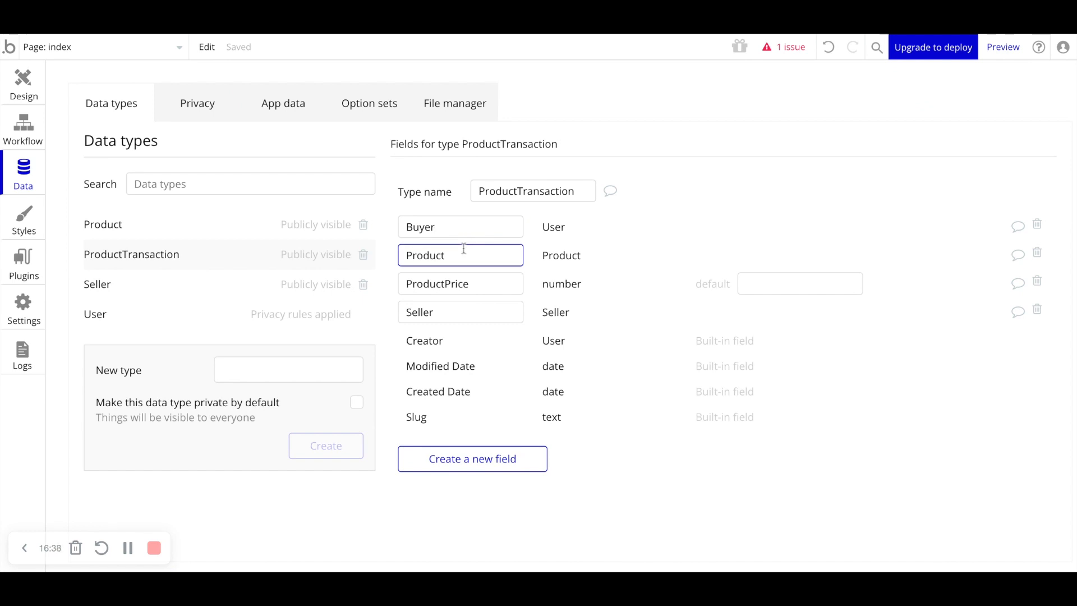
{"action": "left_click", "coordinate": [470, 281]}
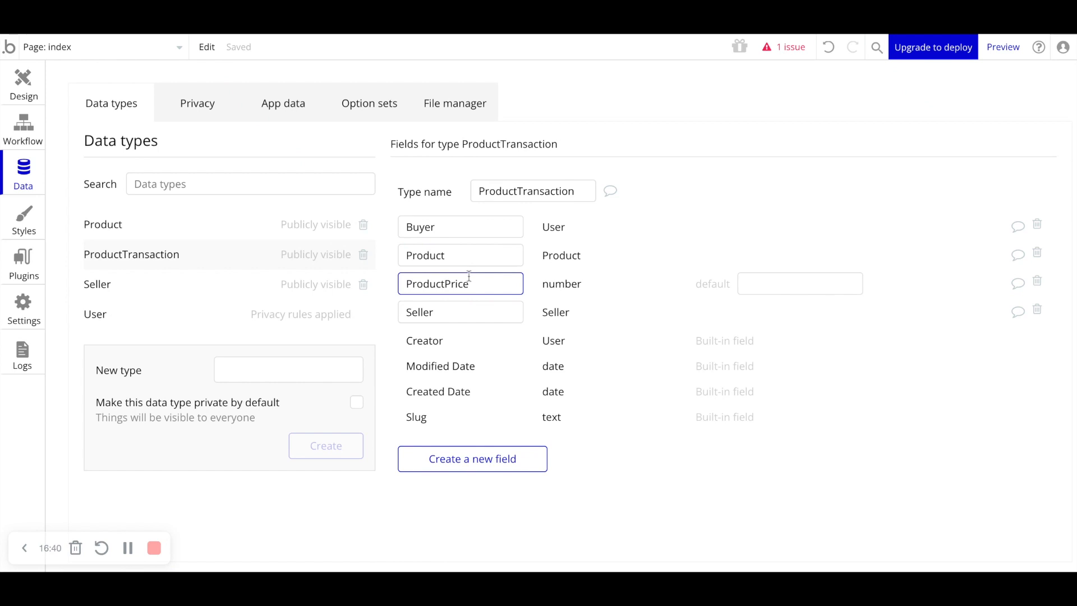
{"action": "left_click", "coordinate": [454, 308]}
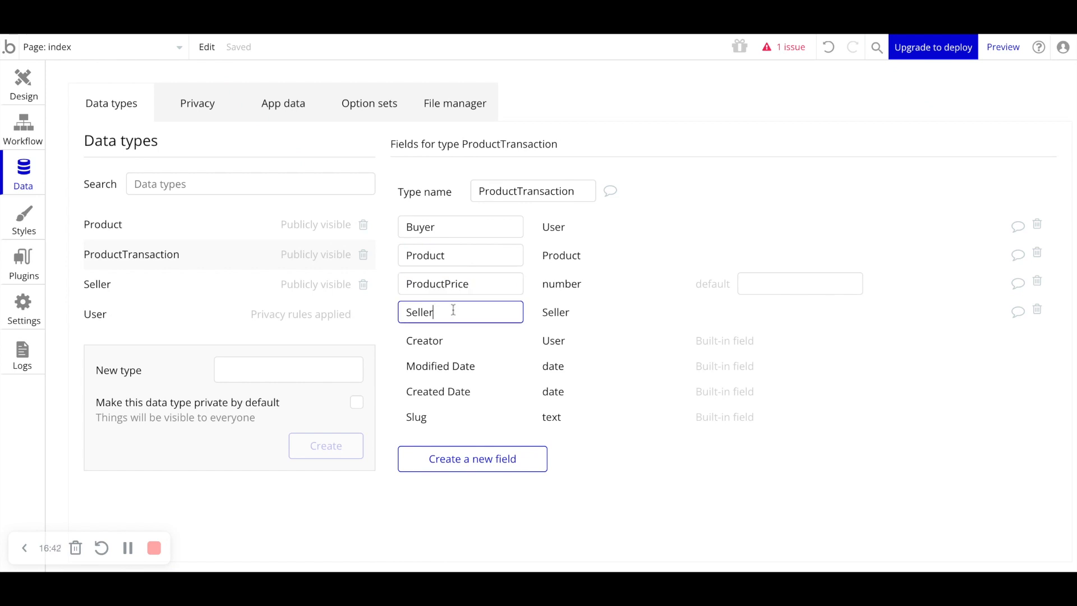
{"action": "left_click", "coordinate": [478, 349]}
- Open a new database entry form for Products in the app data and cancel it
{"action": "left_click", "coordinate": [273, 113]}
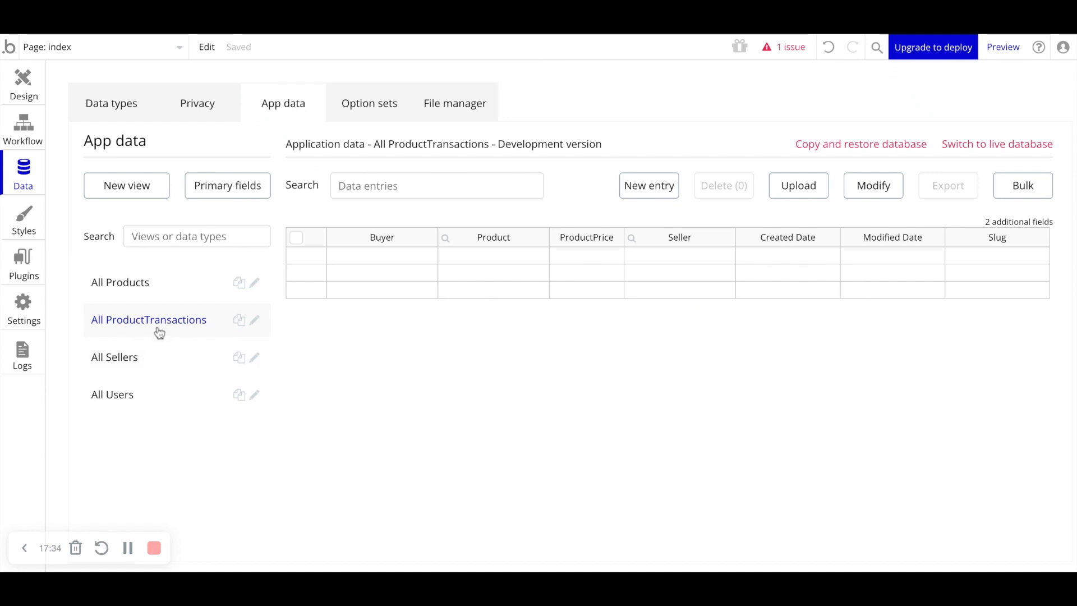
{"action": "left_click", "coordinate": [163, 299]}
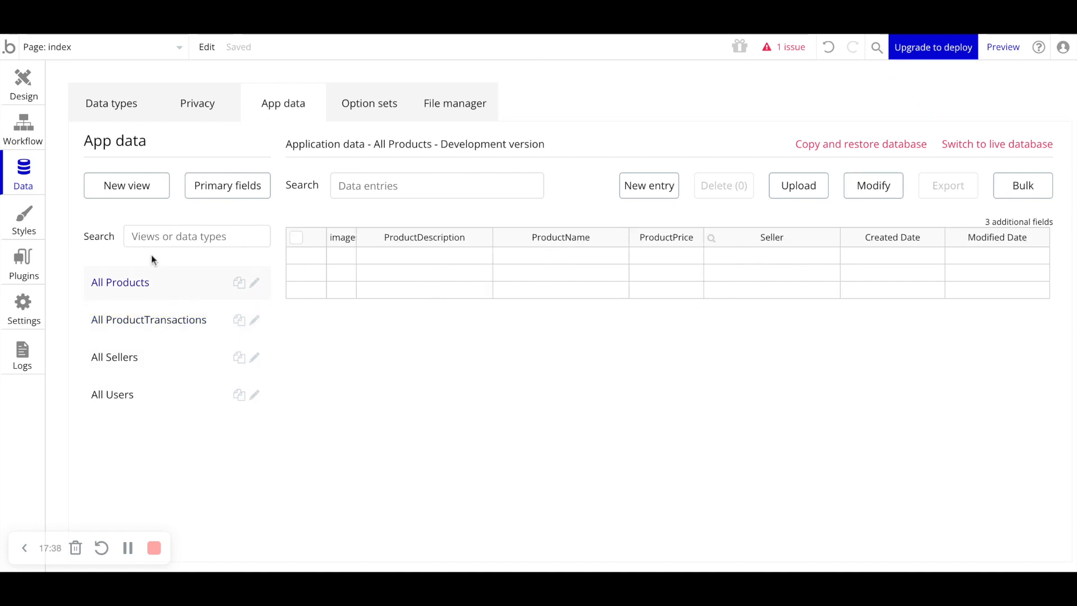
{"action": "left_click", "coordinate": [638, 191]}
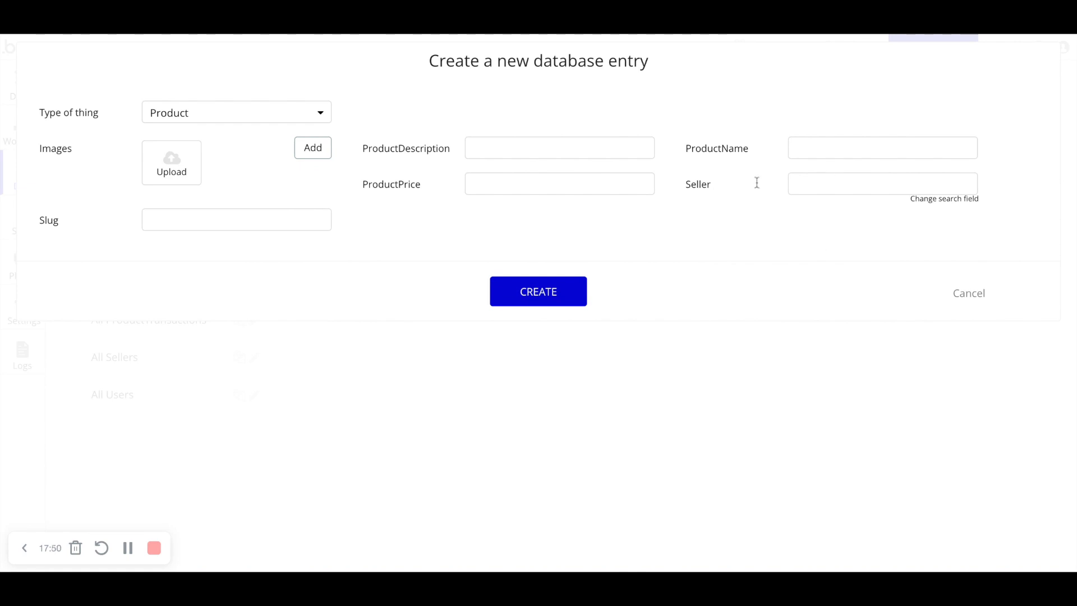
{"action": "left_click", "coordinate": [962, 296]}
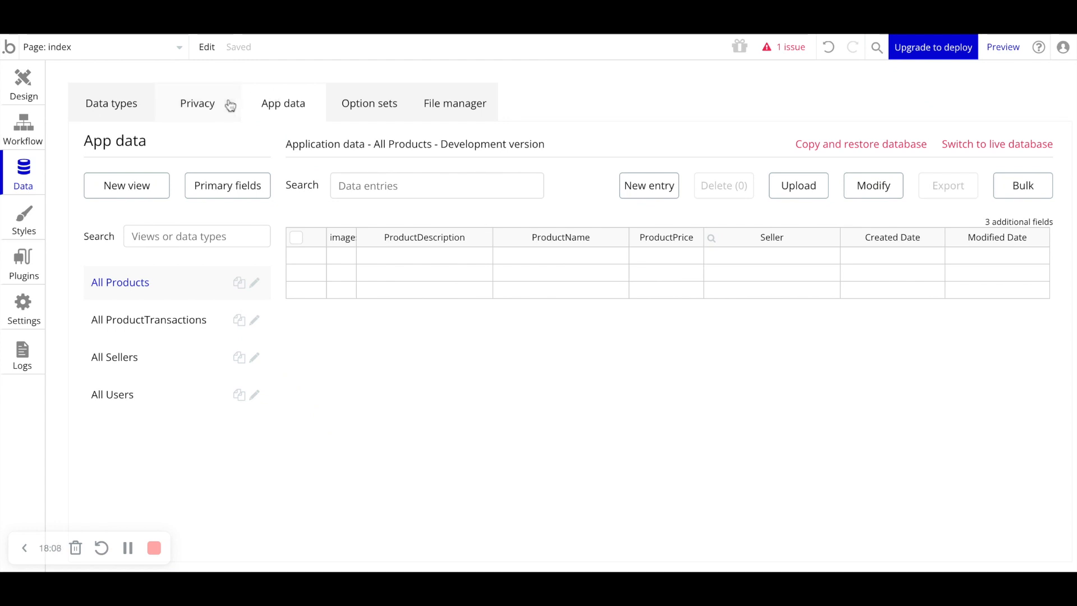
- Create a new option set named ProductStatus
{"action": "left_click", "coordinate": [374, 119]}
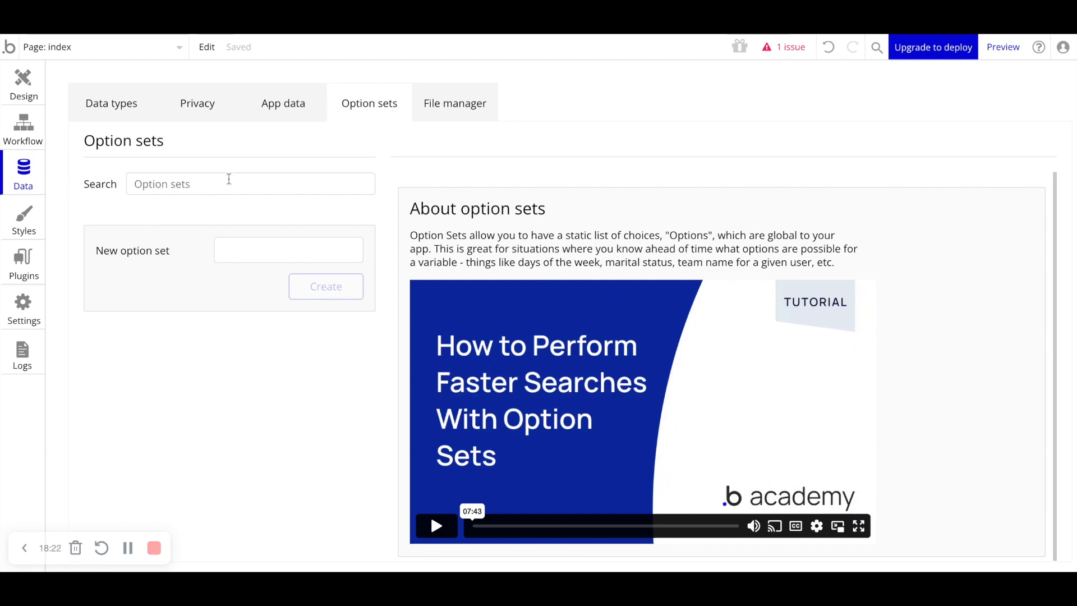
{"action": "left_click", "coordinate": [247, 241]}
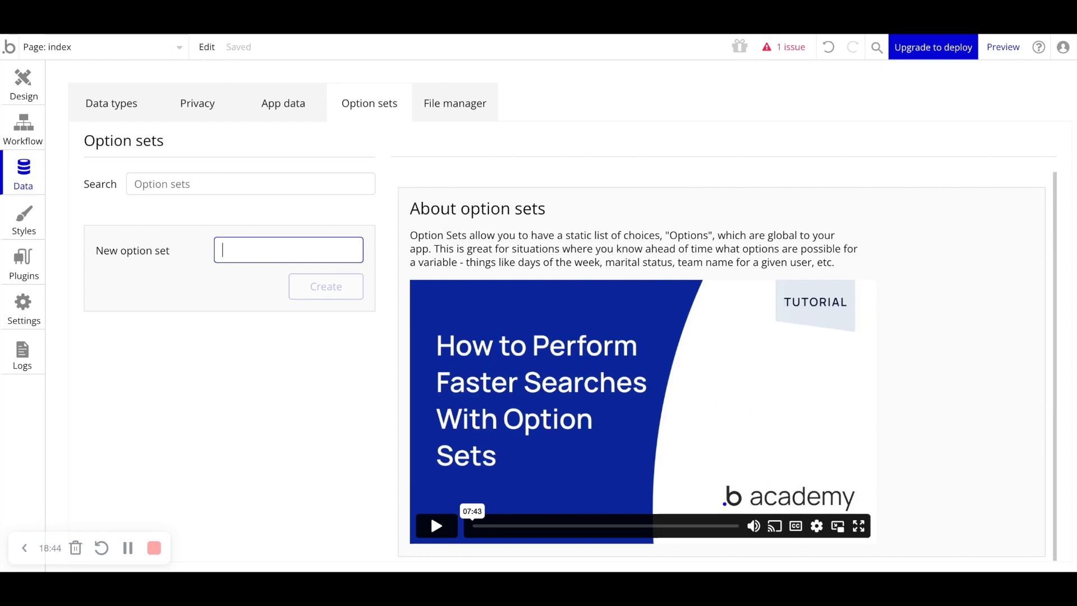
{"action": "type", "text": "ProductStatus"}
{"action": "key", "text": "Return"}
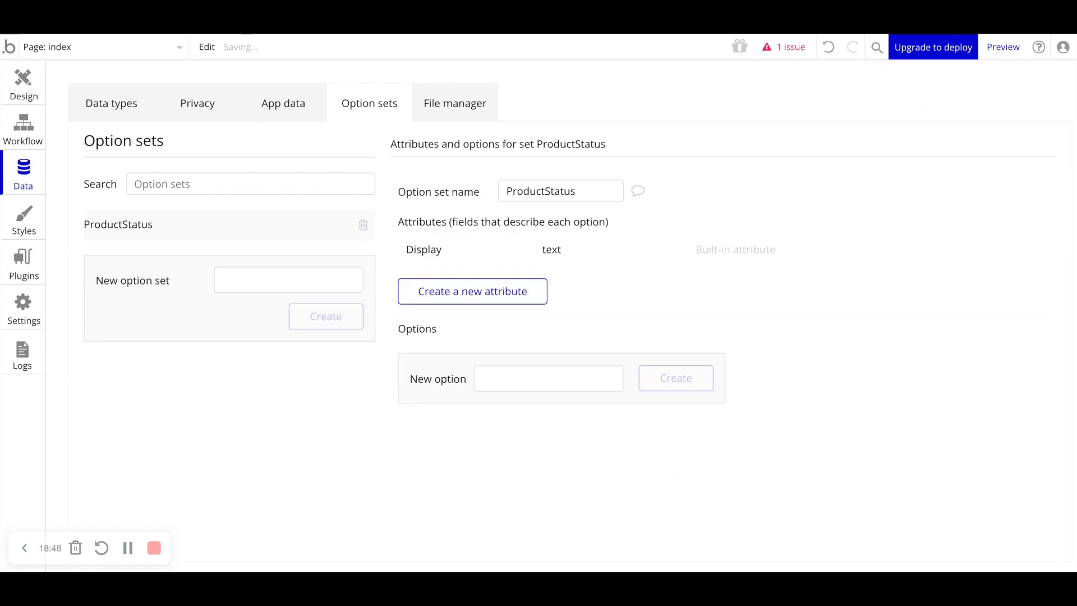
- Add the options Draft, Pending Approval, Live and Sold to the ProductStatus option set
{"action": "left_click", "coordinate": [557, 377]}
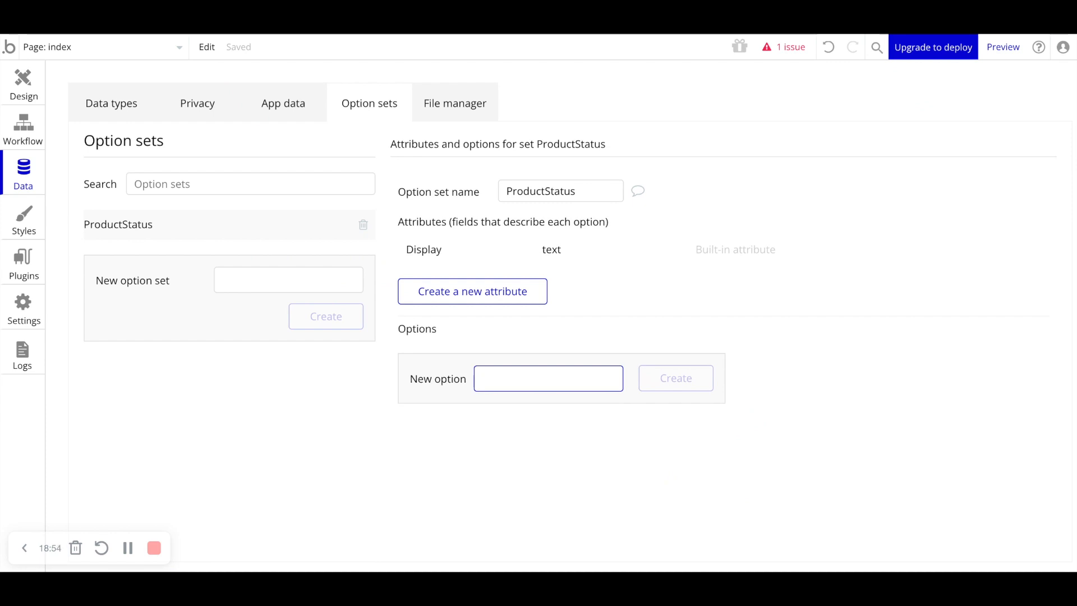
{"action": "type", "text": "Draft"}
{"action": "key", "text": "Return"}
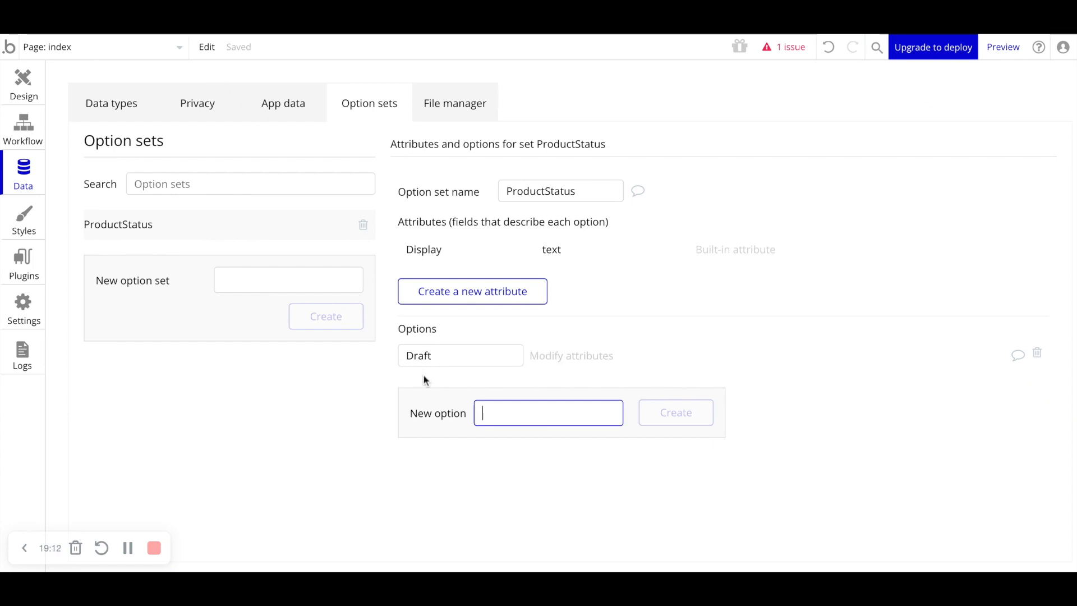
{"action": "type", "text": "Pending Approval"}
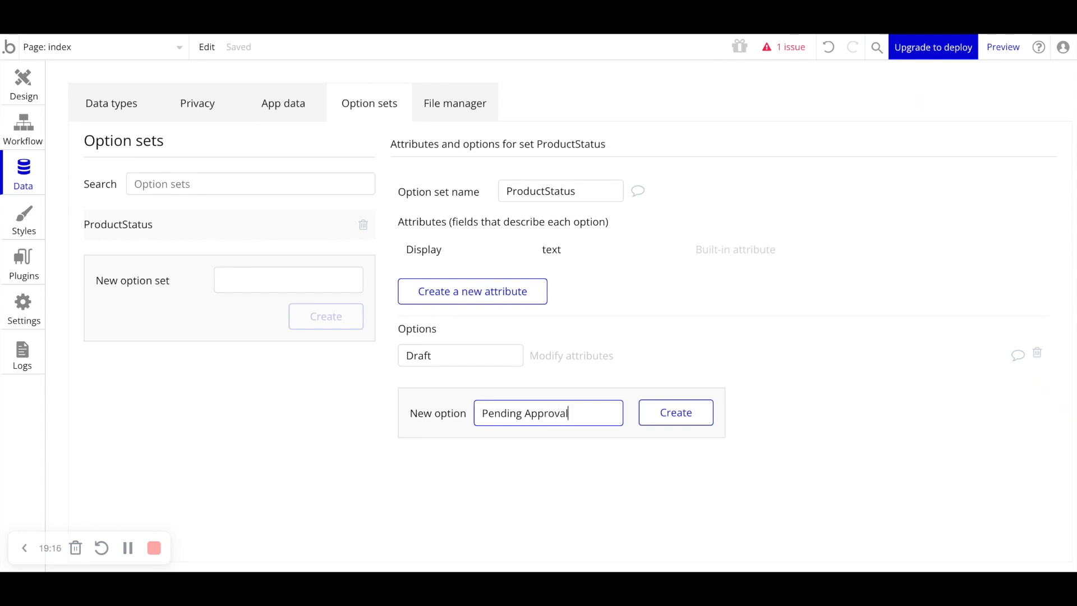
{"action": "key", "text": "Return"}
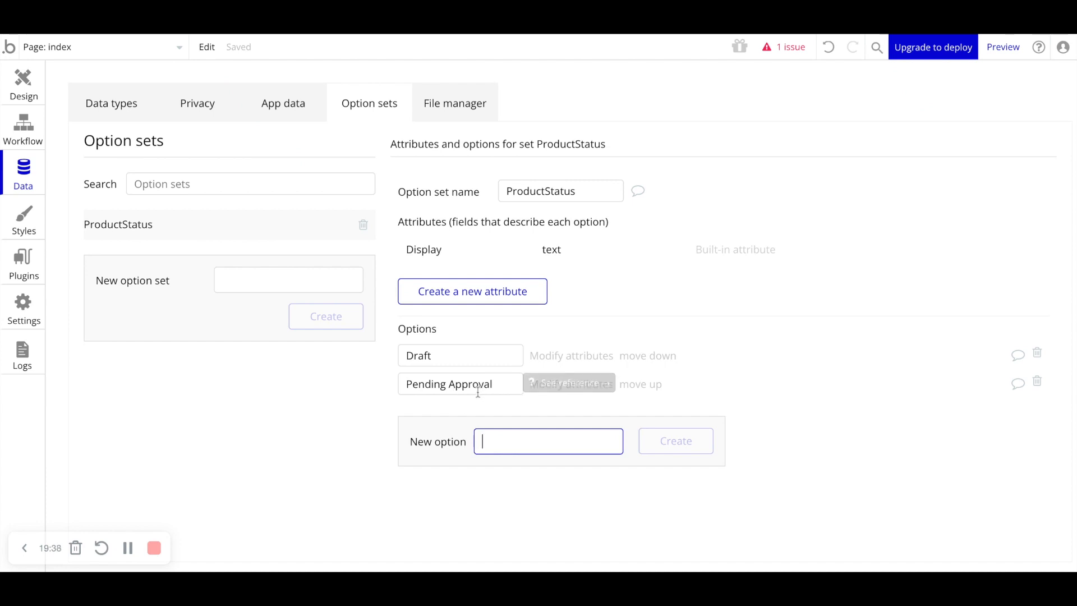
{"action": "type", "text": "Live"}
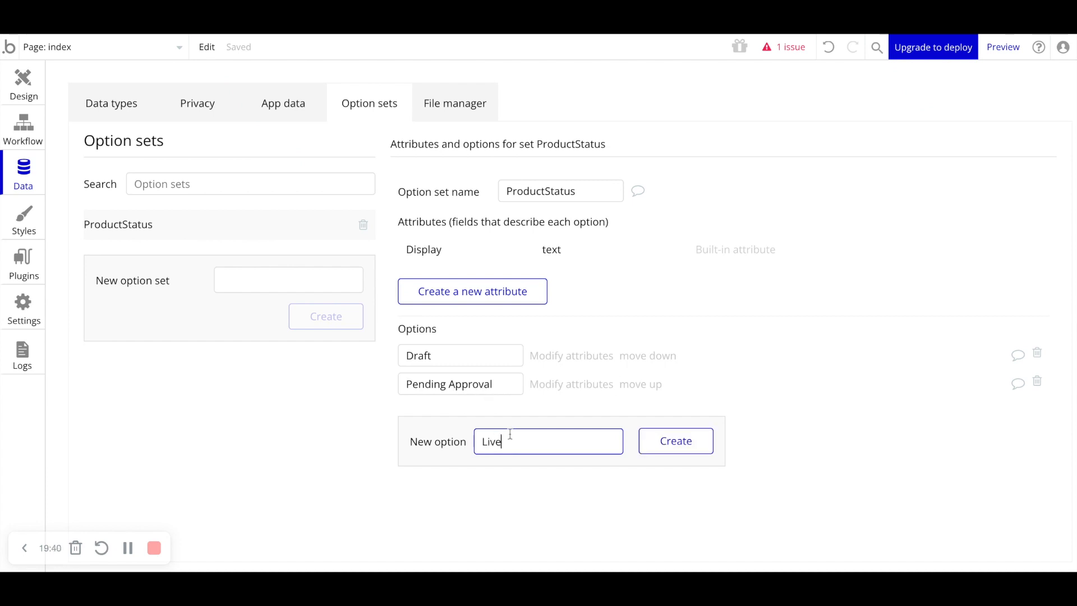
{"action": "key", "text": "Return"}
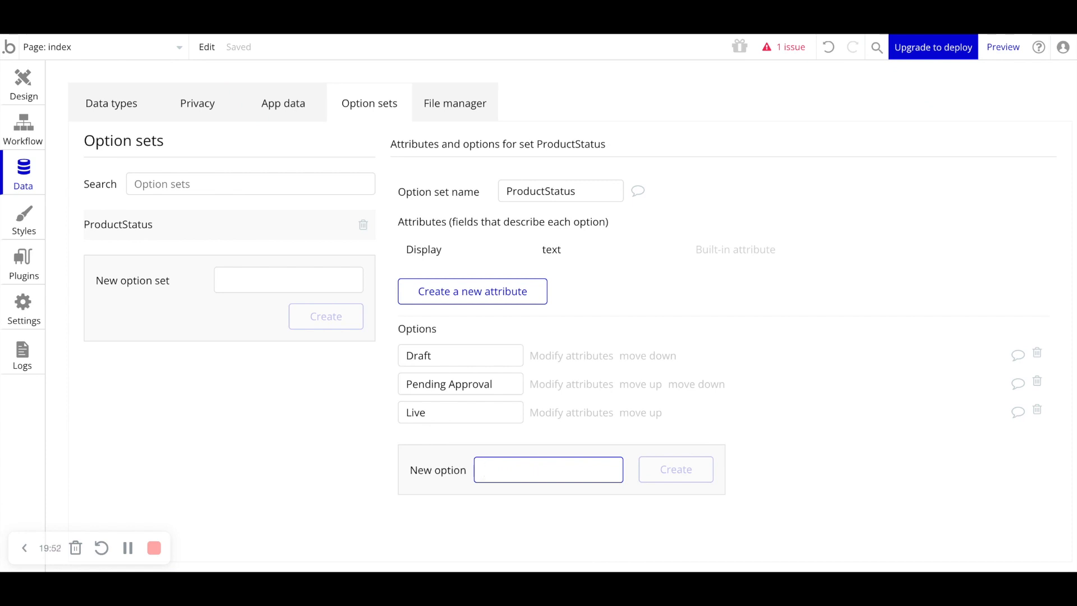
{"action": "type", "text": "Sold"}
{"action": "key", "text": "Return"}
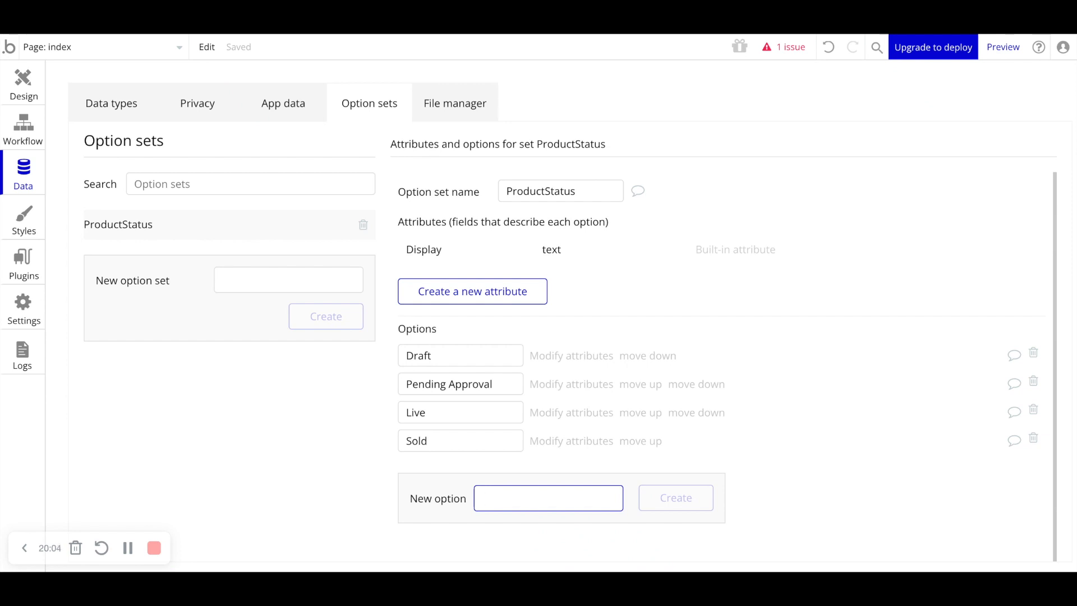
- Add the options Shipped, Delivered and Returned/Refunded to the ProductStatus option set
{"action": "type", "text": "Shipped"}
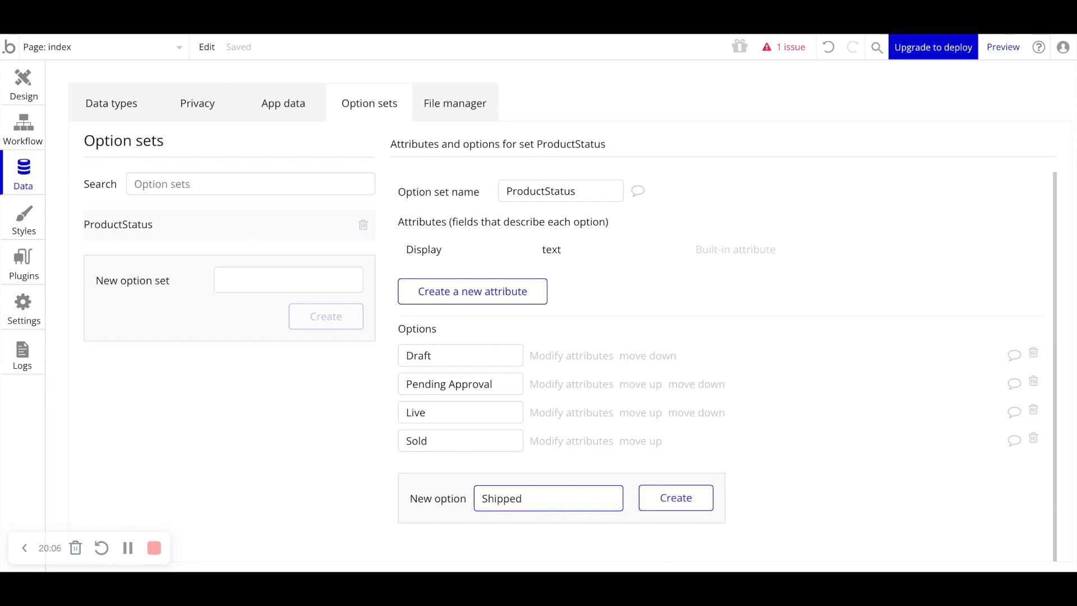
{"action": "key", "text": "Return"}
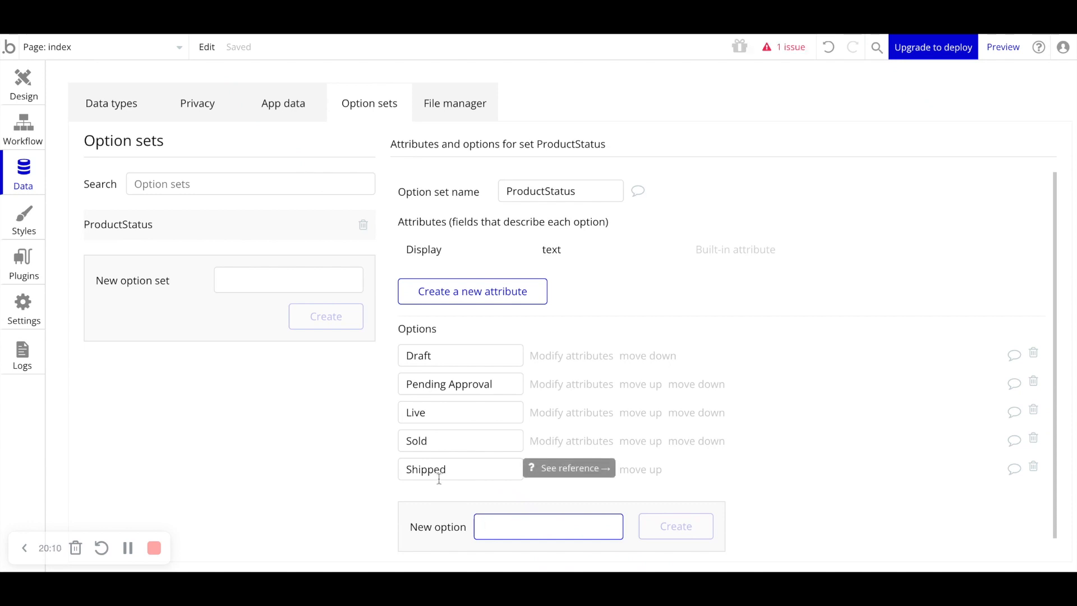
{"action": "type", "text": "Delivered"}
{"action": "key", "text": "Return"}
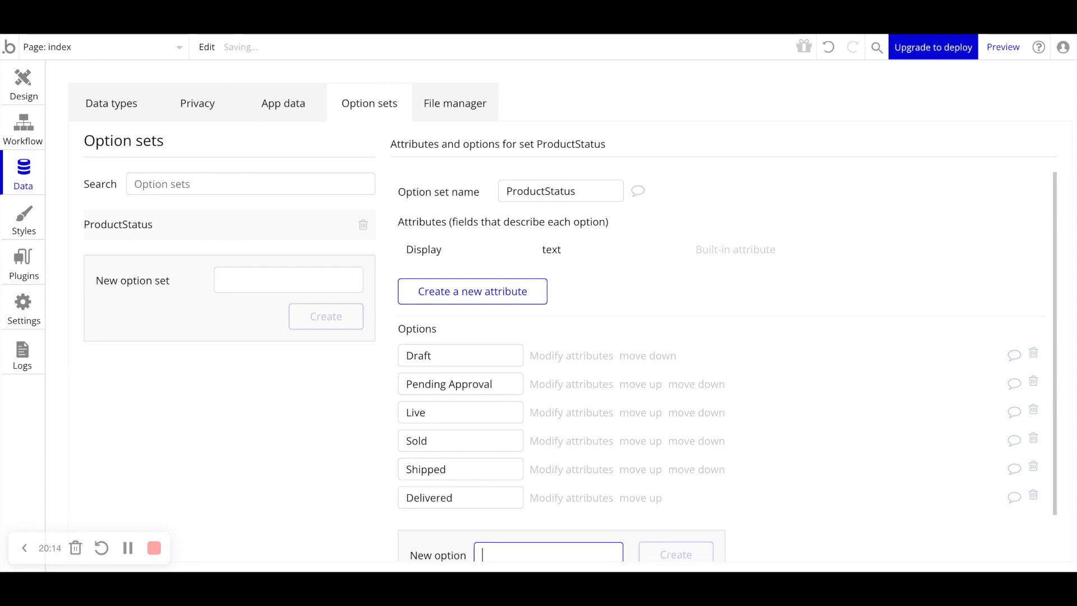
{"action": "scroll", "coordinate": [454, 510], "scroll_direction": "down", "scroll_amount": 1}
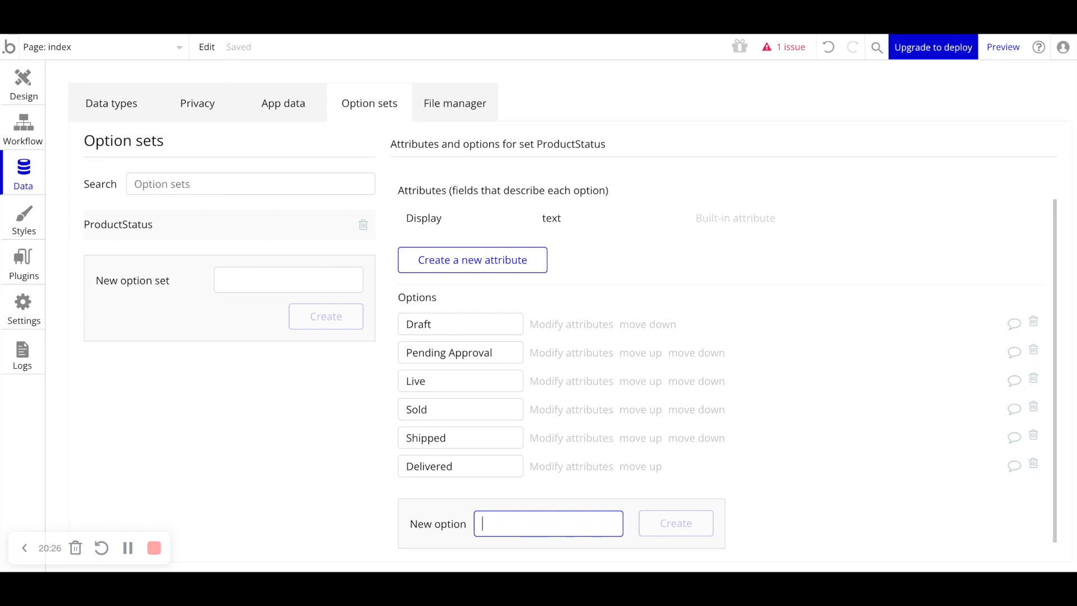
{"action": "type", "text": "Return"}
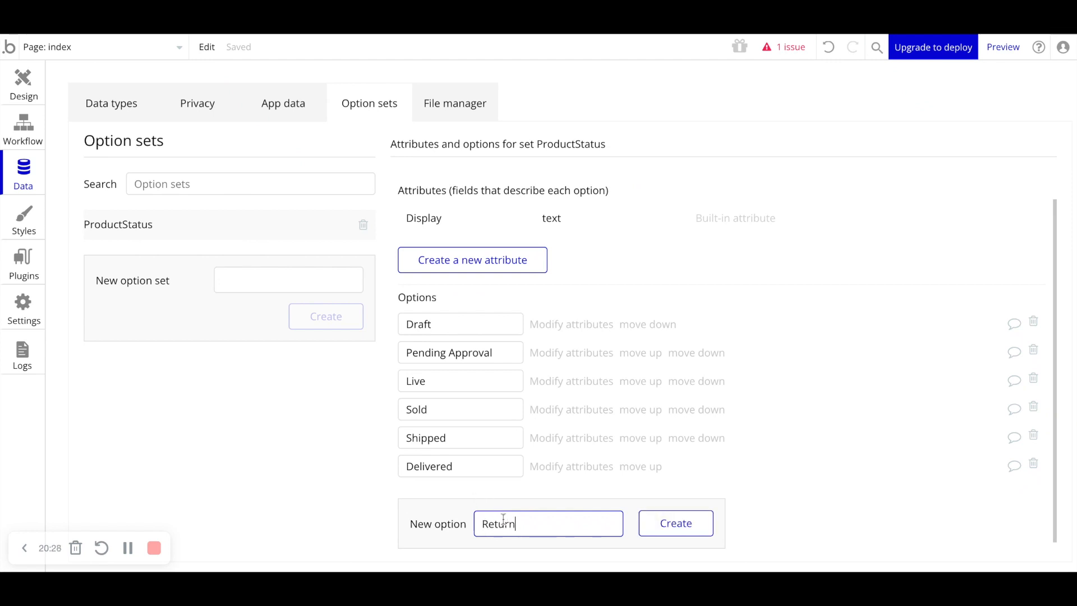
{"action": "type", "text": "ed/Refunded"}
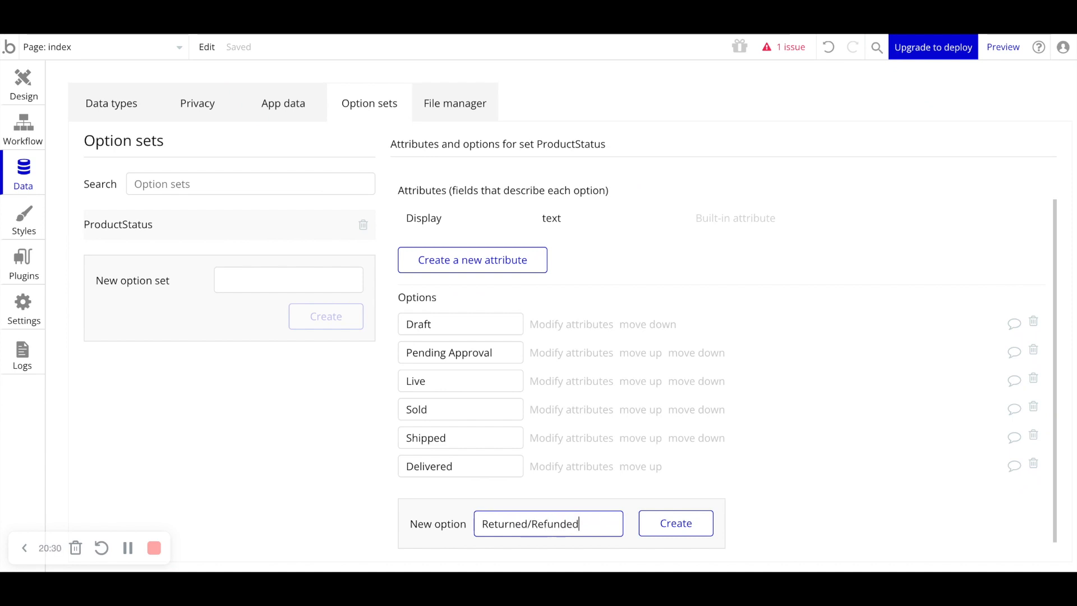
{"action": "key", "text": "Return"}
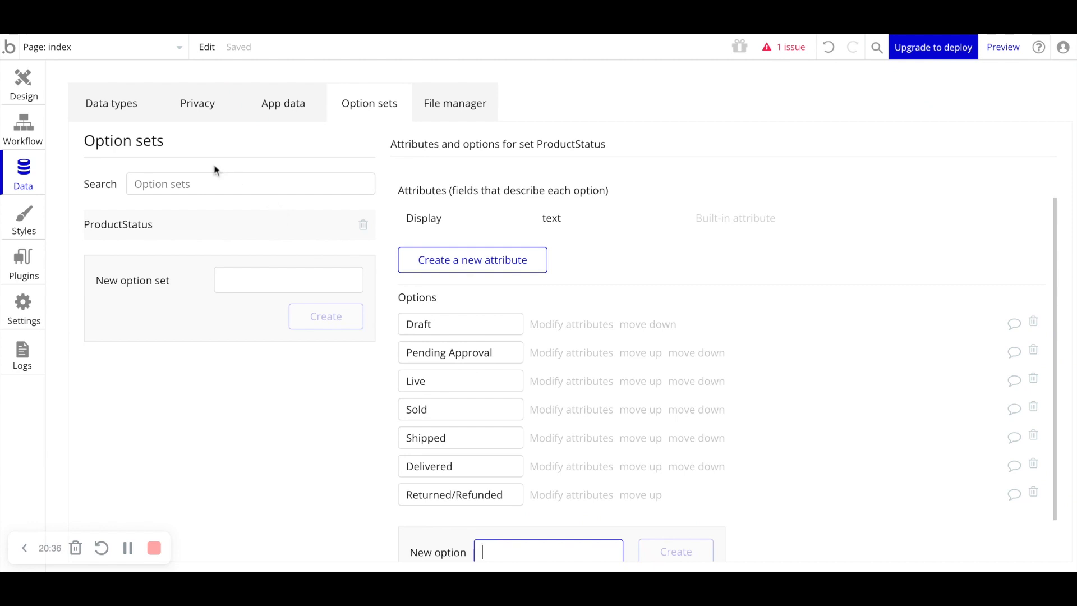
- Add a field named ProductStatus of type ProductStatus to the Product data type
{"action": "left_click", "coordinate": [125, 115]}
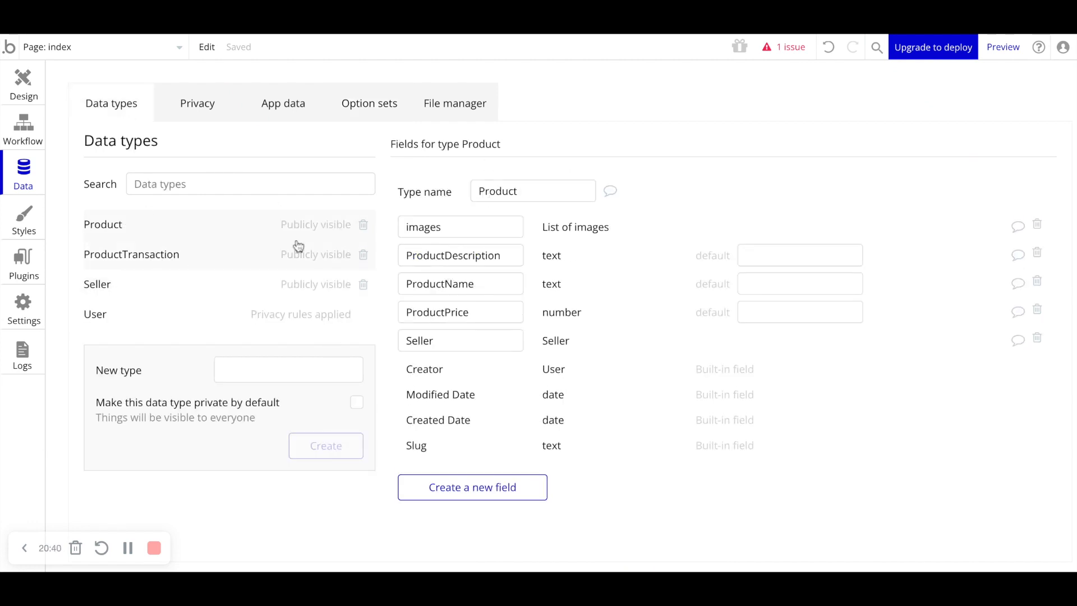
{"action": "left_click", "coordinate": [469, 487]}
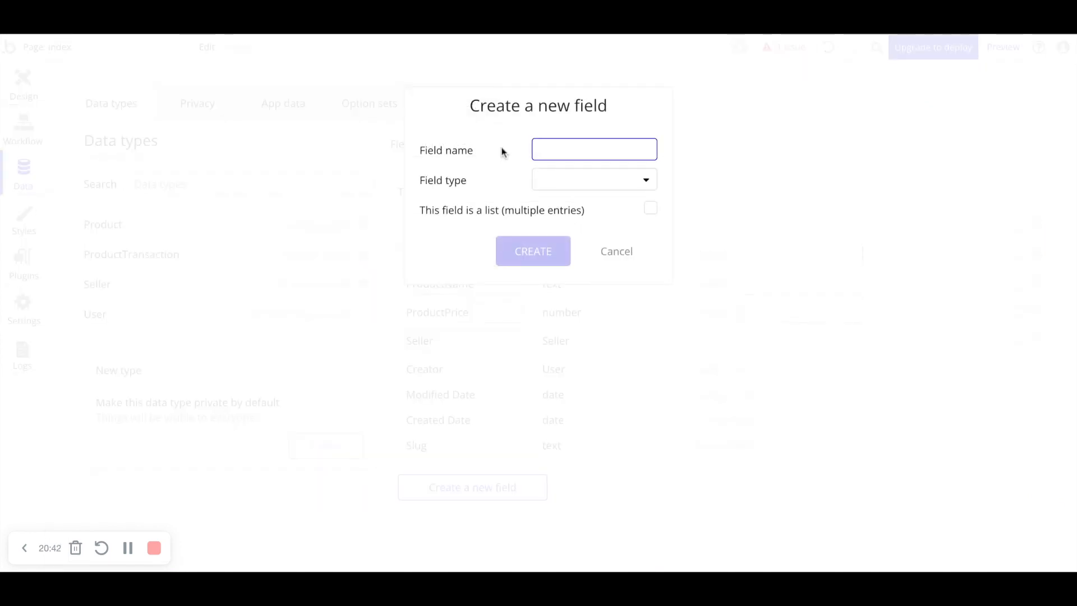
{"action": "type", "text": "ProductStatus"}
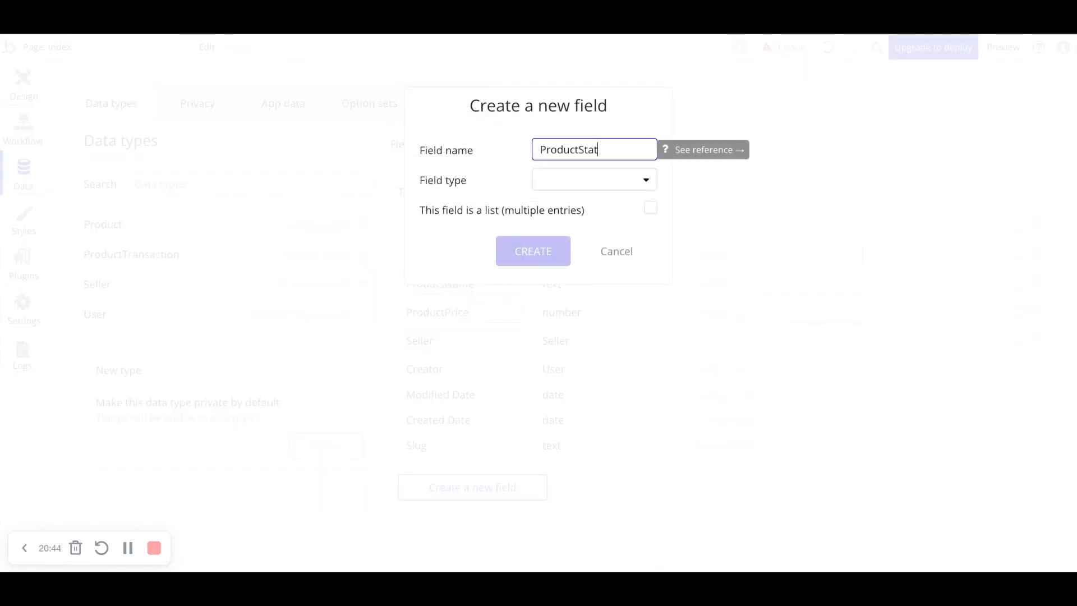
{"action": "left_click", "coordinate": [587, 180]}
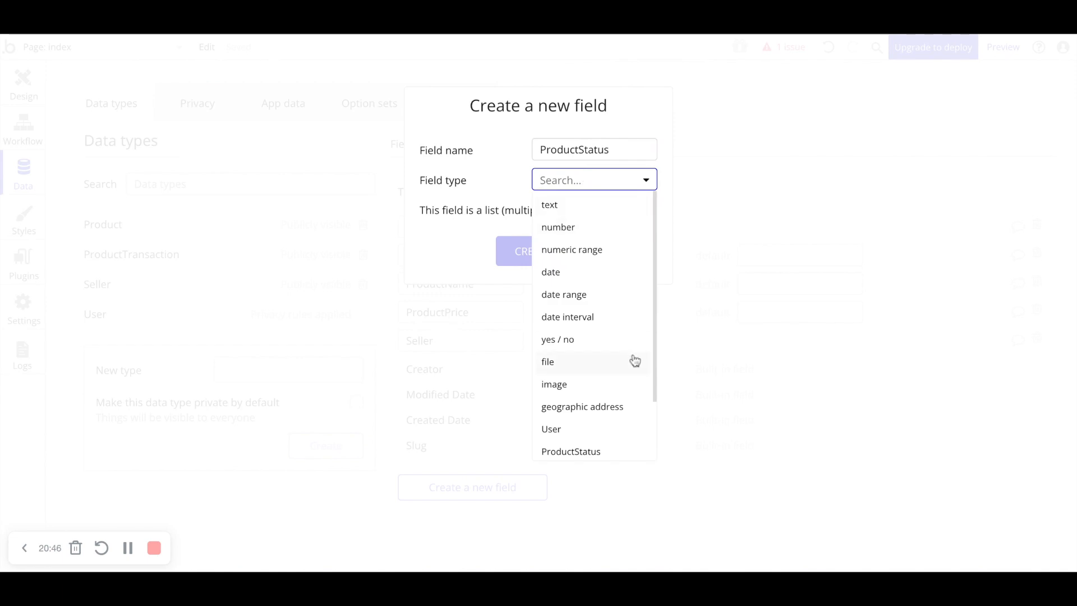
{"action": "scroll", "coordinate": [617, 365], "scroll_direction": "down", "scroll_amount": 2}
{"action": "left_click", "coordinate": [596, 430]}
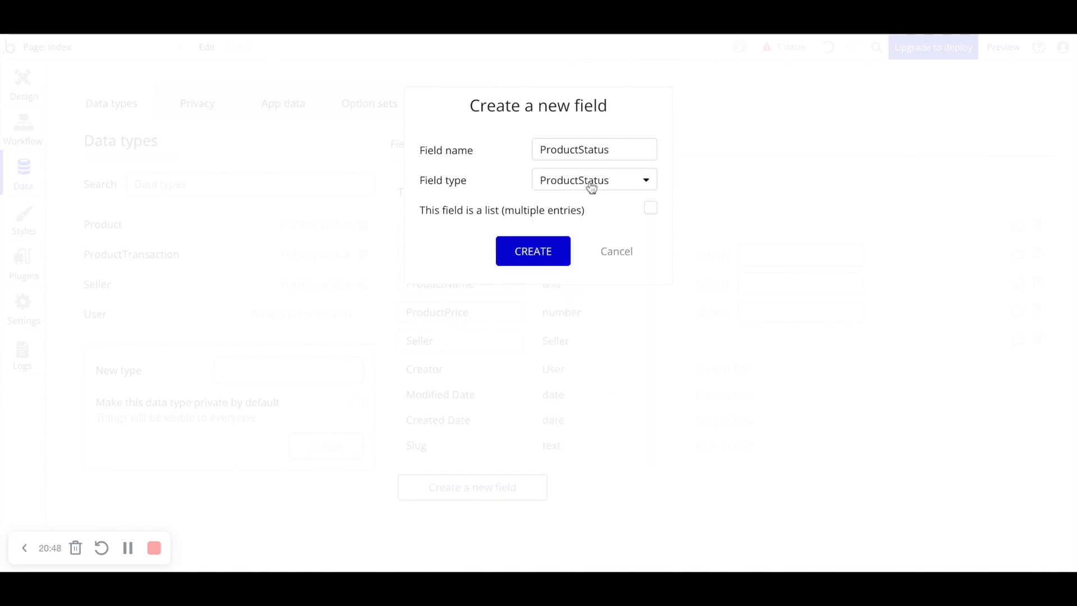
{"action": "left_click", "coordinate": [545, 250]}
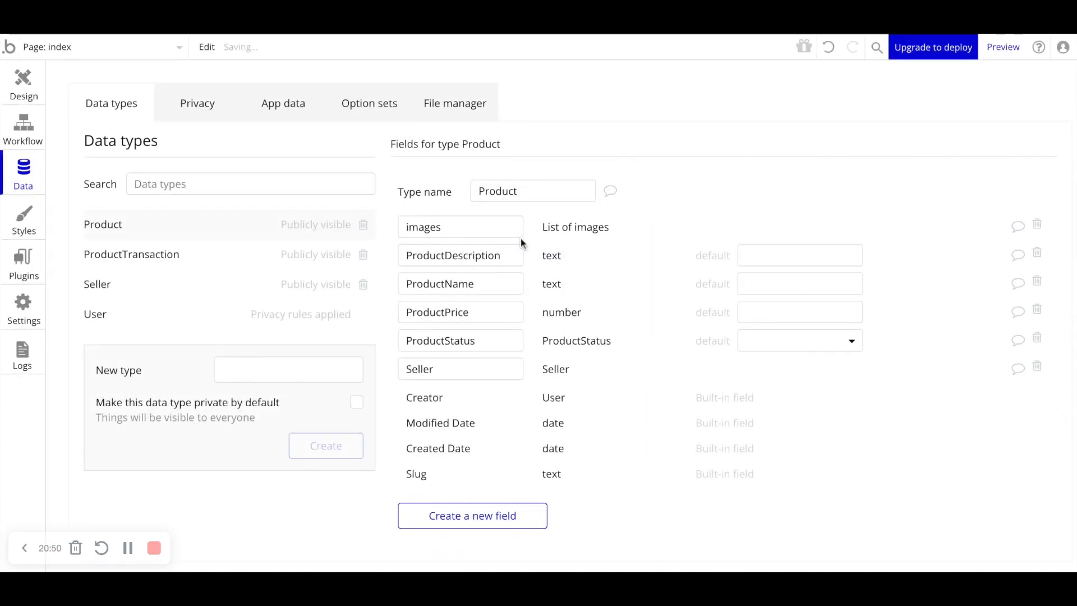
- Set the default value of the Product's ProductStatus field to Draft
{"action": "left_click", "coordinate": [786, 343]}
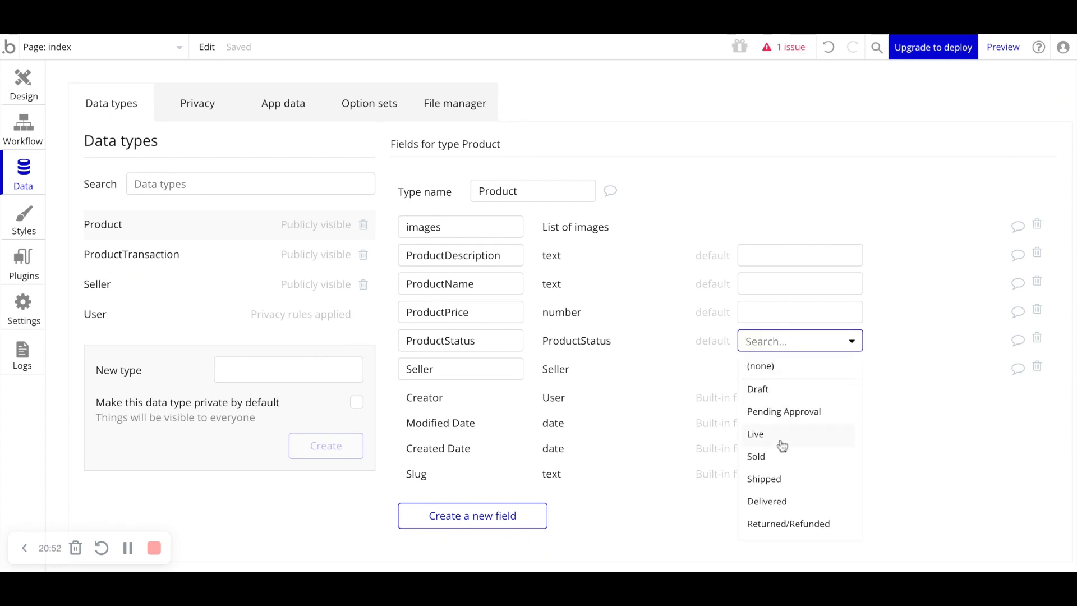
{"action": "left_click", "coordinate": [766, 393]}
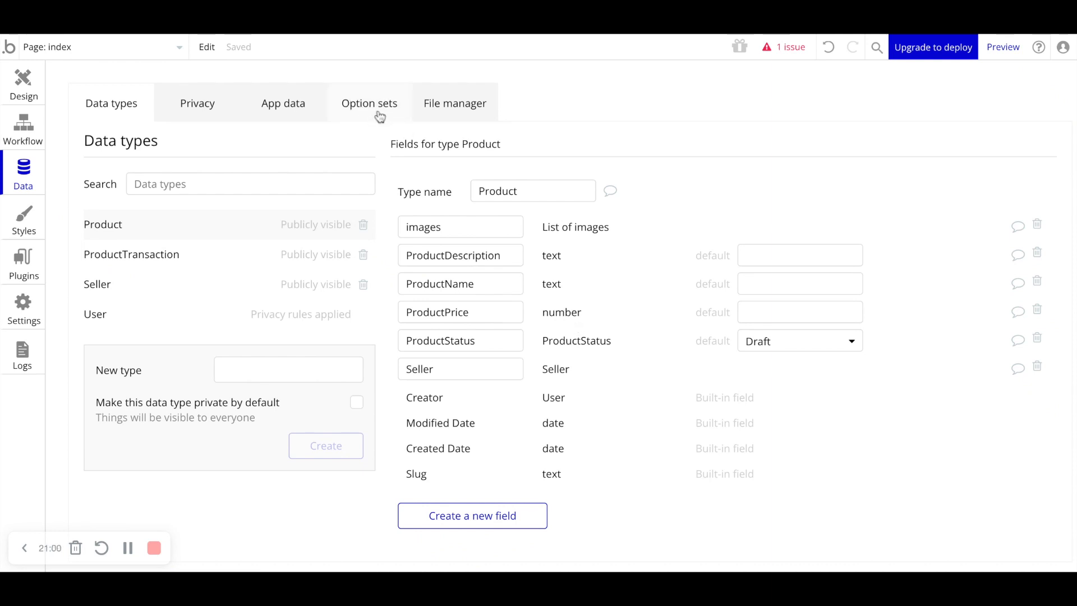
- Add a text field named Status to the Product data type, then delete it again
{"action": "left_click", "coordinate": [487, 531]}
{"action": "type", "text": "Status"}
{"action": "left_click", "coordinate": [568, 180]}
{"action": "left_click", "coordinate": [565, 204]}
{"action": "left_click", "coordinate": [536, 247]}
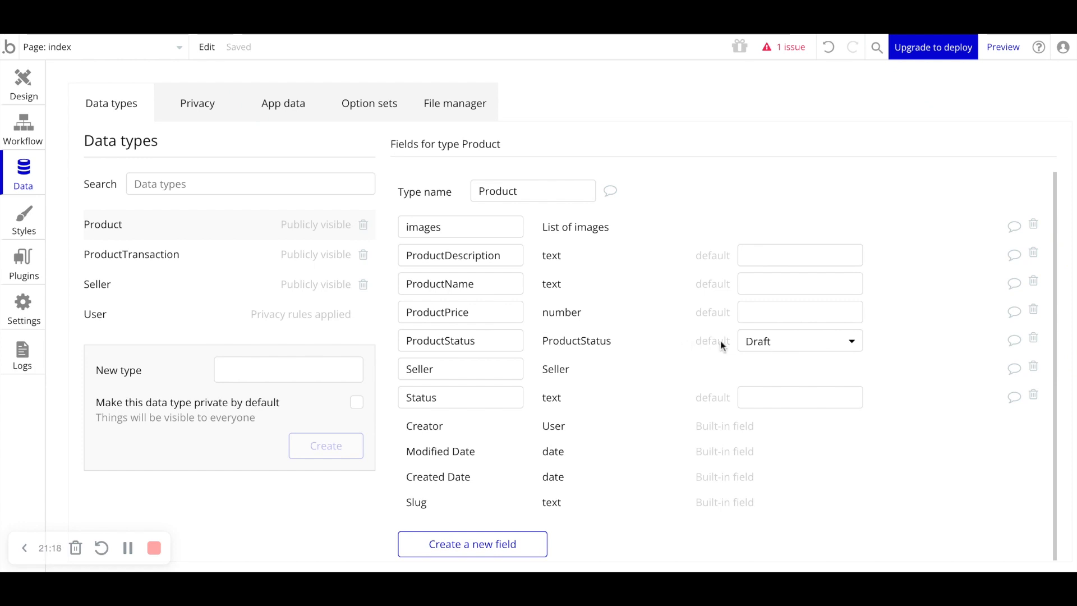
{"action": "left_click", "coordinate": [1034, 397]}
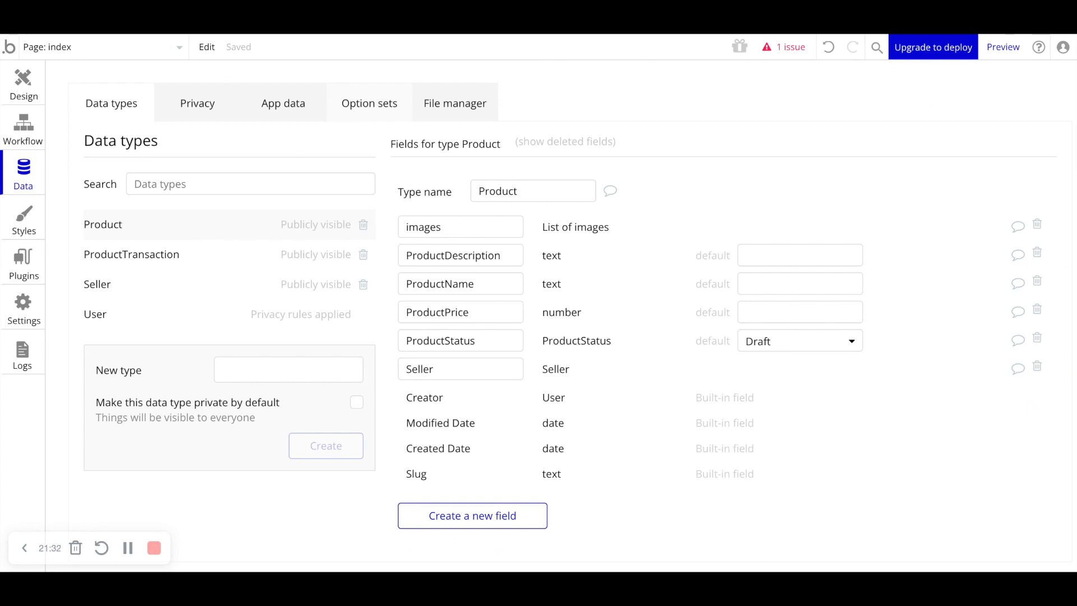
- Create a new option set named Cities
{"action": "left_click", "coordinate": [369, 103]}
{"action": "left_click", "coordinate": [236, 282]}
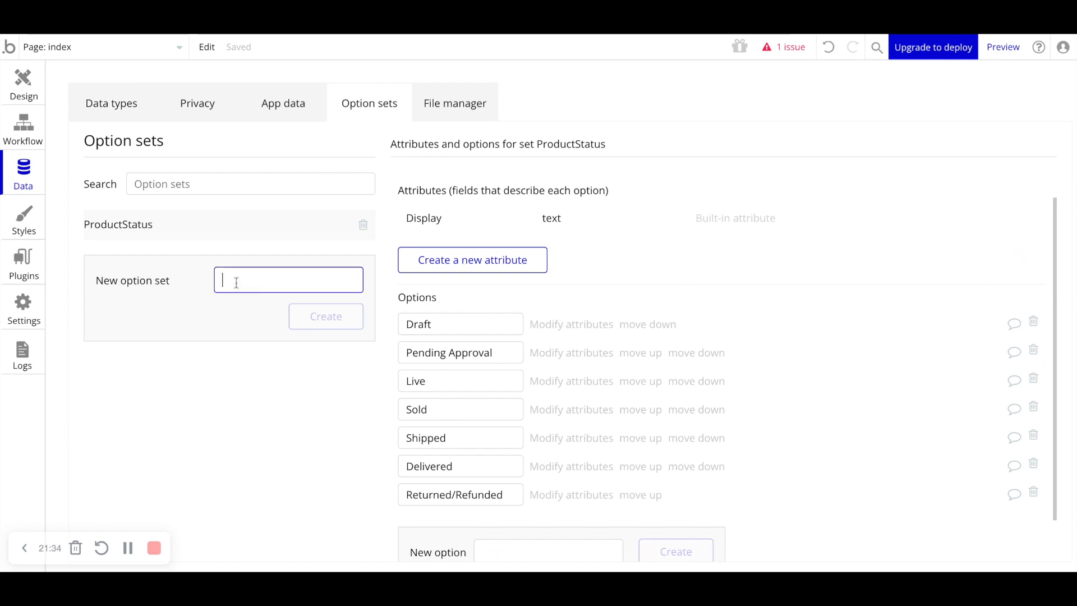
{"action": "type", "text": "Cities"}
{"action": "key", "text": "Return"}
{"action": "left_click", "coordinate": [497, 383]}
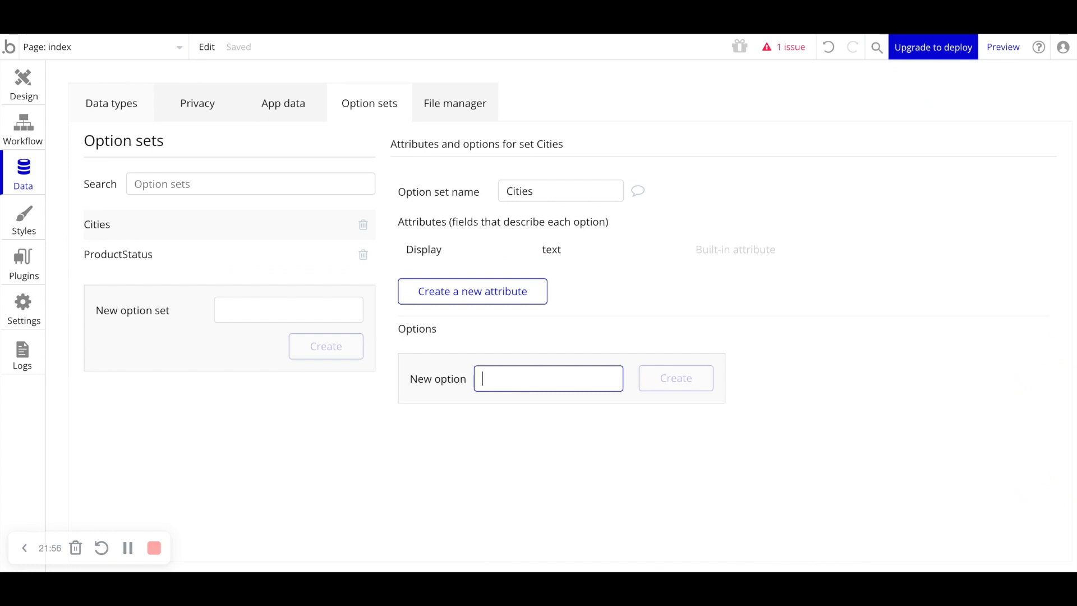
- Add the option Dallas to the Cities option set
{"action": "type", "text": "Dallas"}
{"action": "key", "text": "Return"}
{"action": "type", "text": "Dalllllas"}
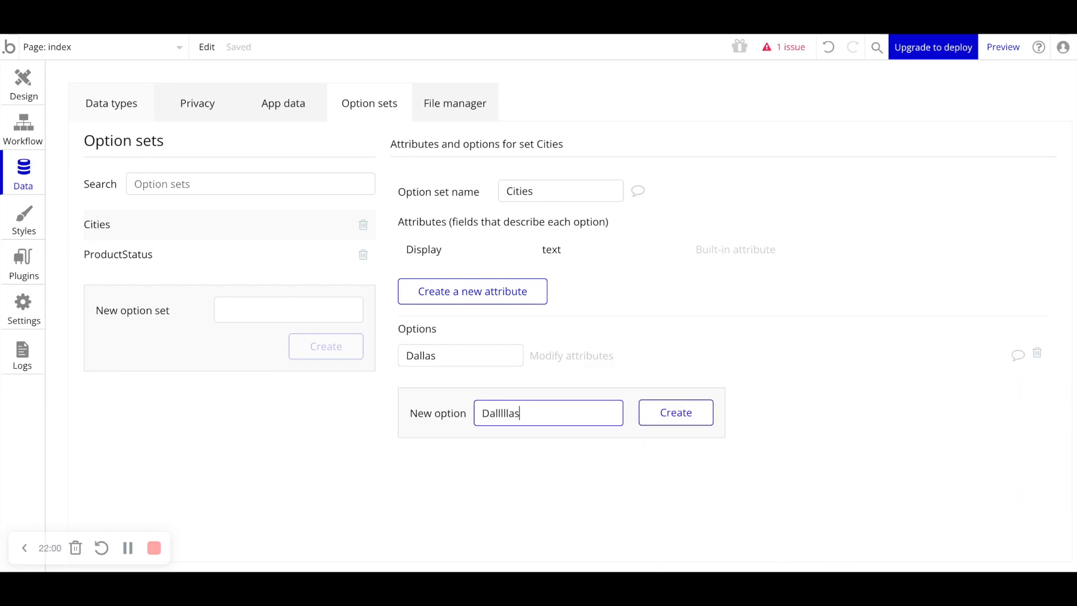
{"action": "key", "text": "BackSpace"}
{"action": "key", "text": "BackSpace"}
{"action": "key", "text": "BackSpace"}
{"action": "key", "text": "BackSpace"}
{"action": "key", "text": "BackSpace"}
{"action": "key", "text": "BackSpace"}
{"action": "key", "text": "BackSpace"}
{"action": "key", "text": "BackSpace"}
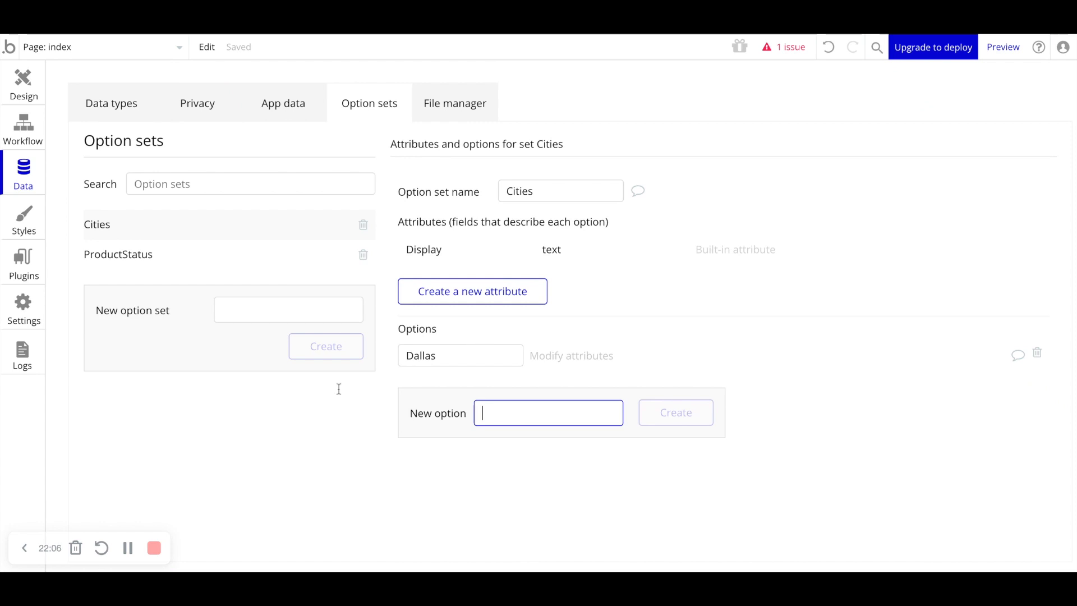
- Add a field named City of type Cities to the Seller data type
{"action": "left_click", "coordinate": [104, 93]}
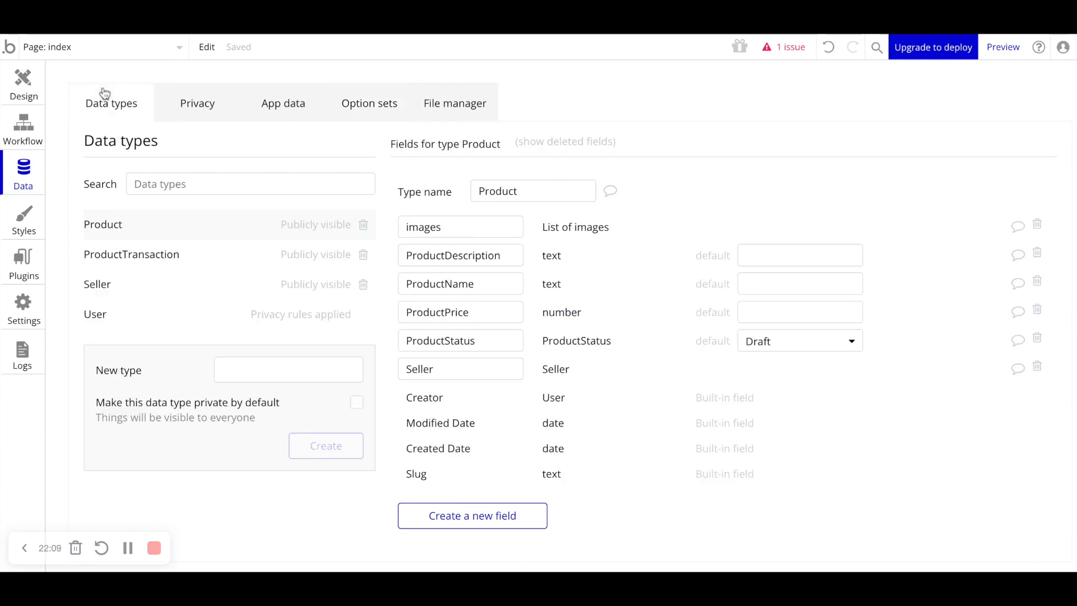
{"action": "left_click", "coordinate": [120, 283]}
{"action": "left_click", "coordinate": [486, 438]}
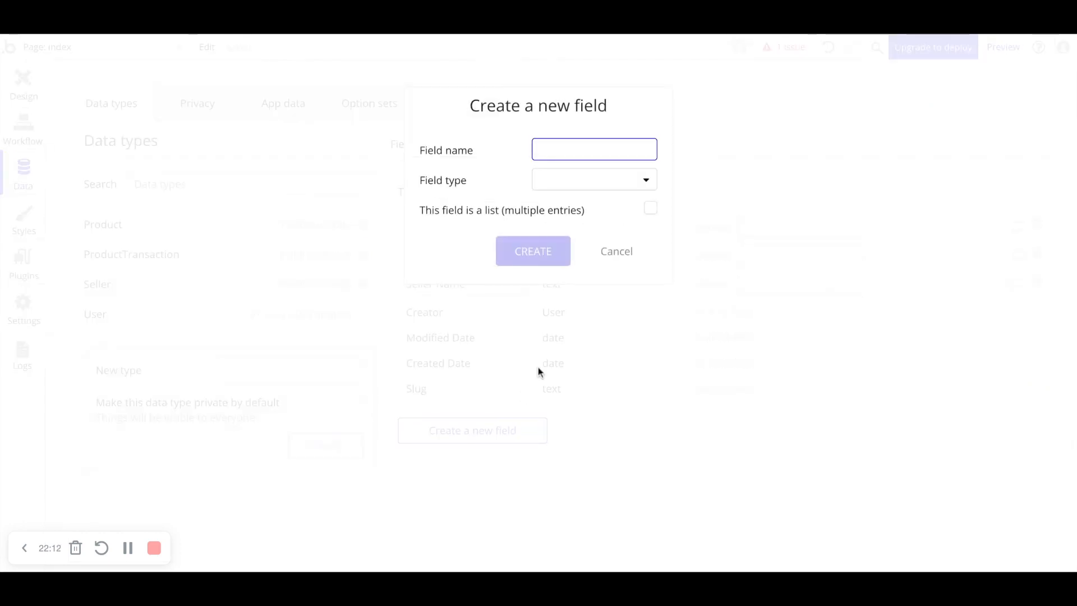
{"action": "type", "text": "City"}
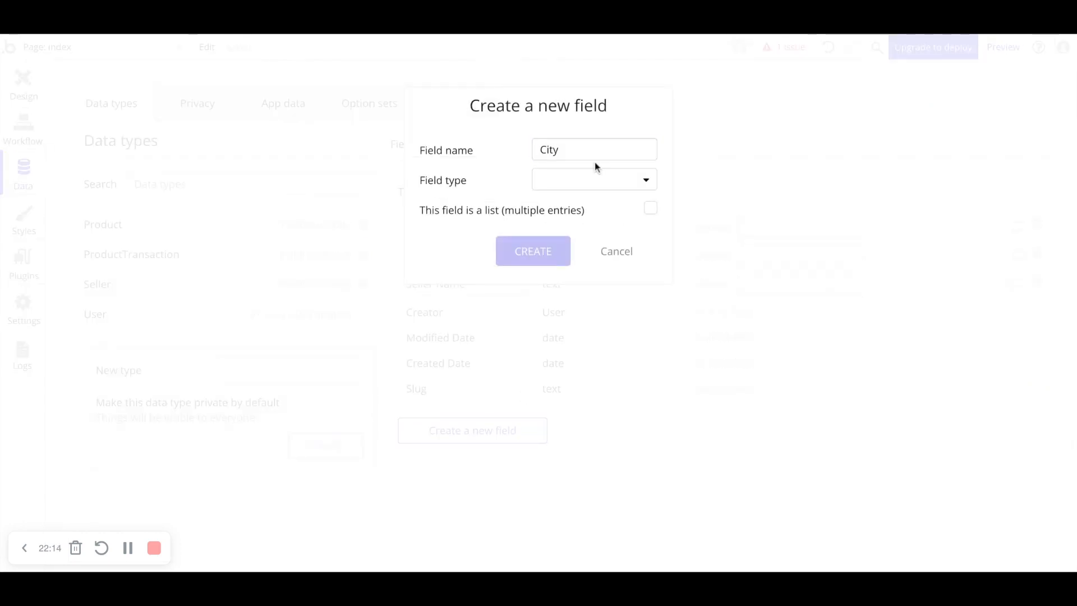
{"action": "left_click", "coordinate": [594, 180]}
{"action": "scroll", "coordinate": [558, 447], "scroll_direction": "down", "scroll_amount": 1}
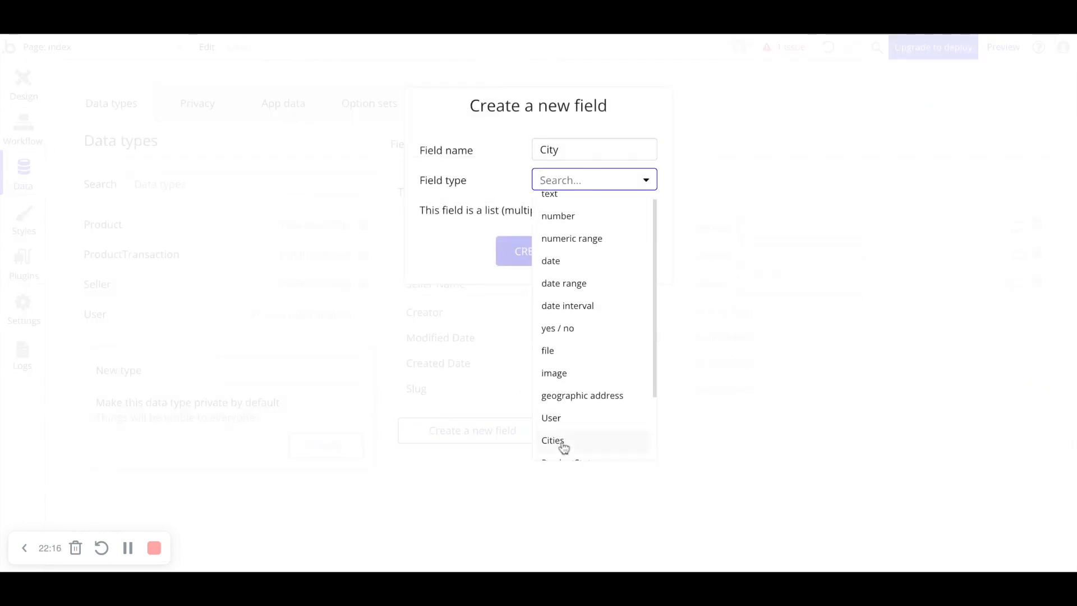
{"action": "left_click", "coordinate": [560, 440]}
{"action": "left_click", "coordinate": [524, 267]}
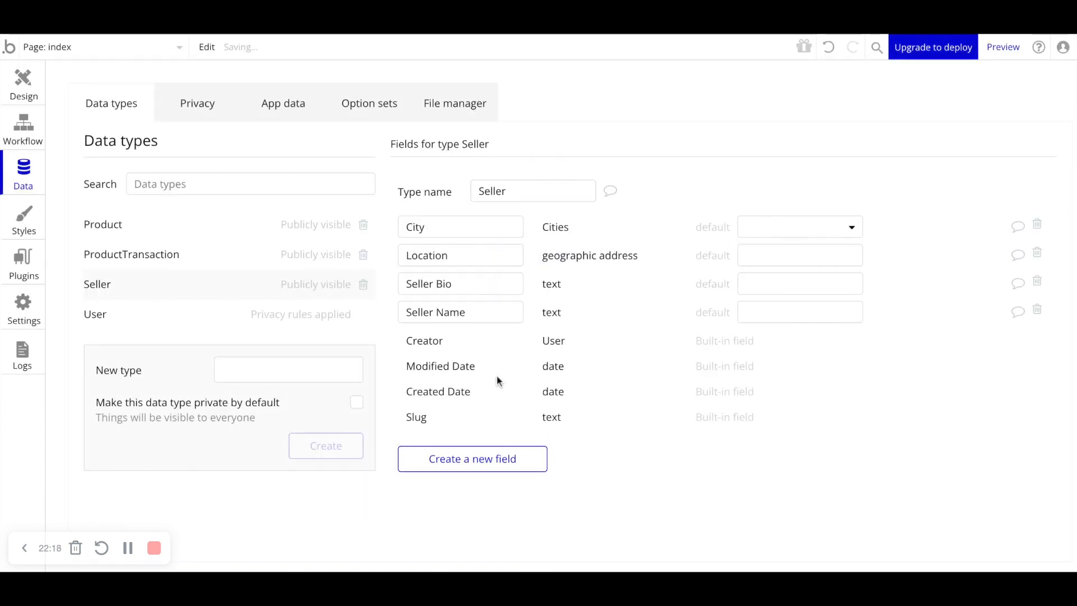
- Examine the City field's default choices and the Cities option set's options
{"action": "left_click", "coordinate": [801, 227]}
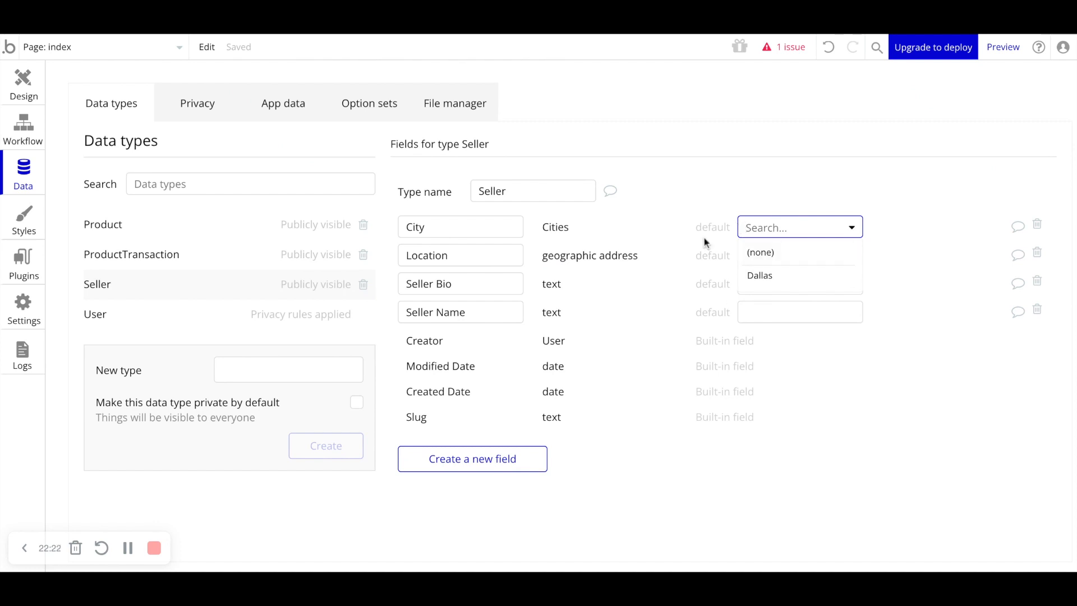
{"action": "left_click", "coordinate": [655, 191]}
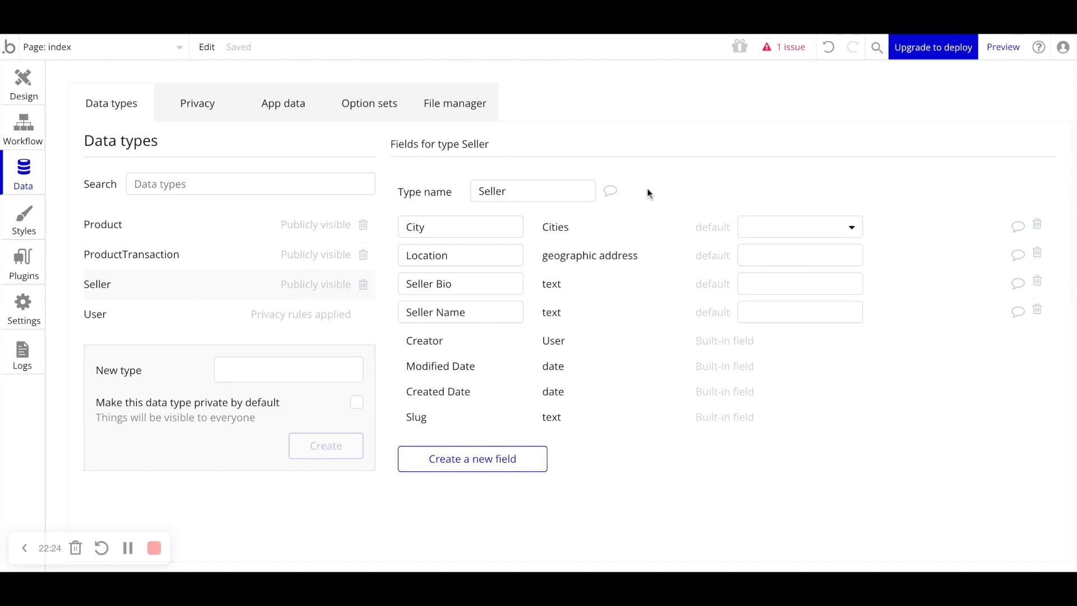
{"action": "left_click", "coordinate": [383, 116]}
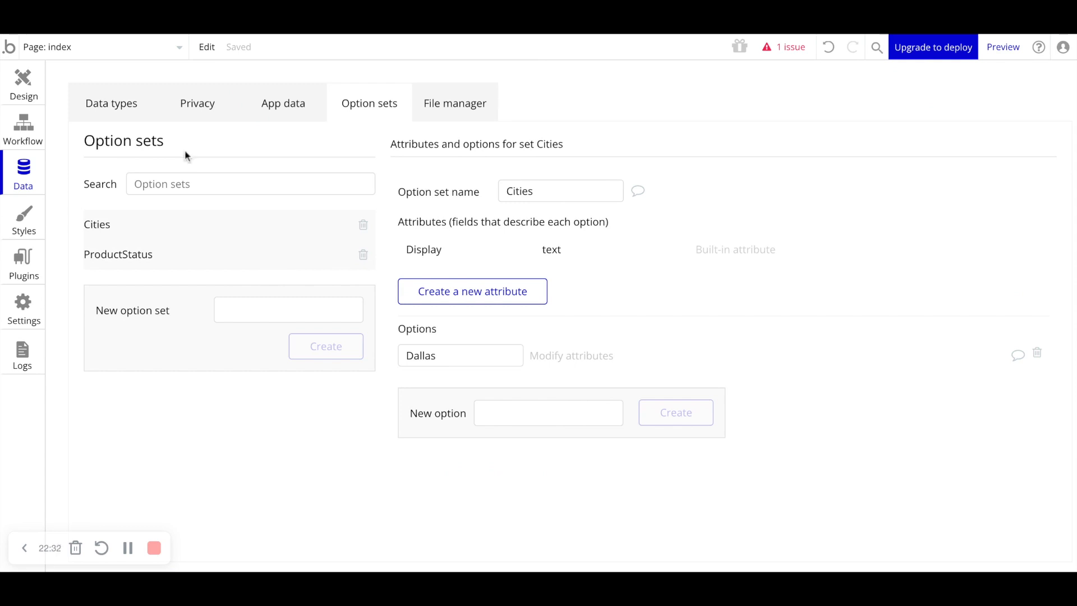
{"action": "left_click", "coordinate": [99, 116]}
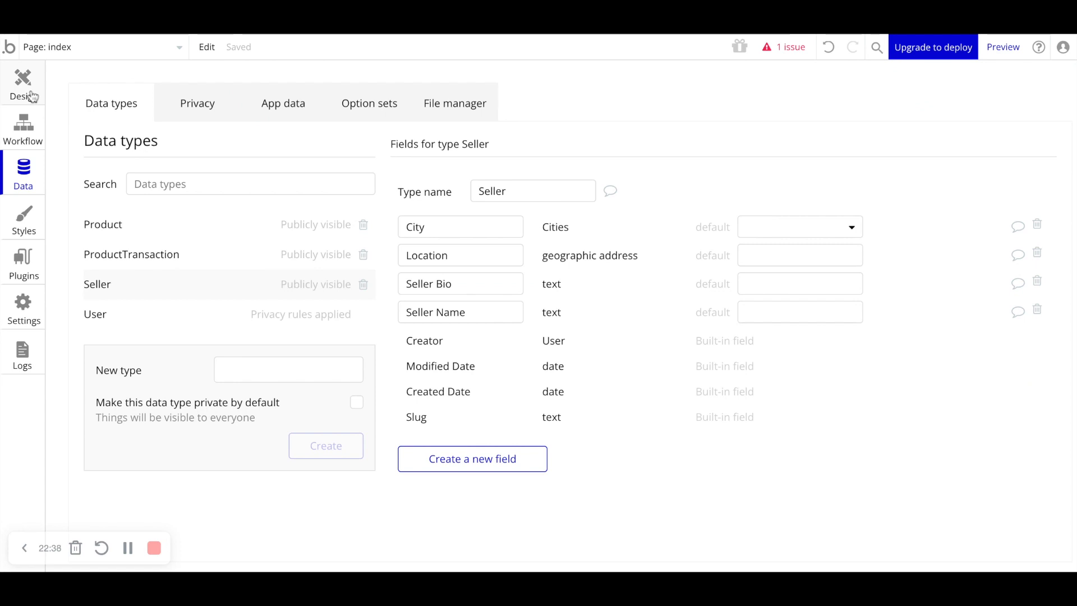
{"action": "left_click", "coordinate": [32, 97]}
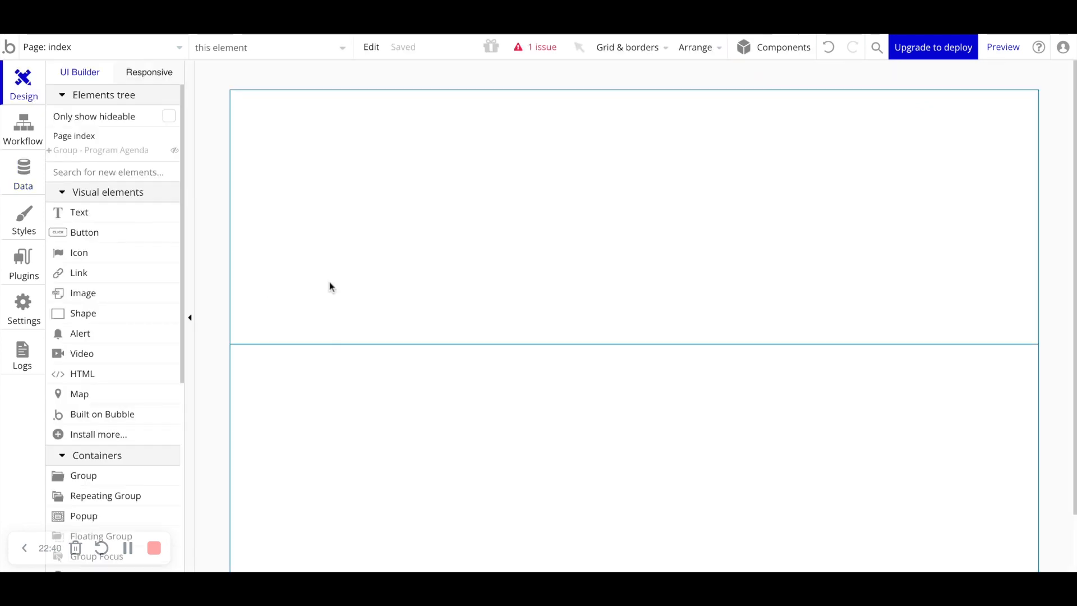
{"action": "scroll", "coordinate": [321, 334], "scroll_direction": "down", "scroll_amount": 5}
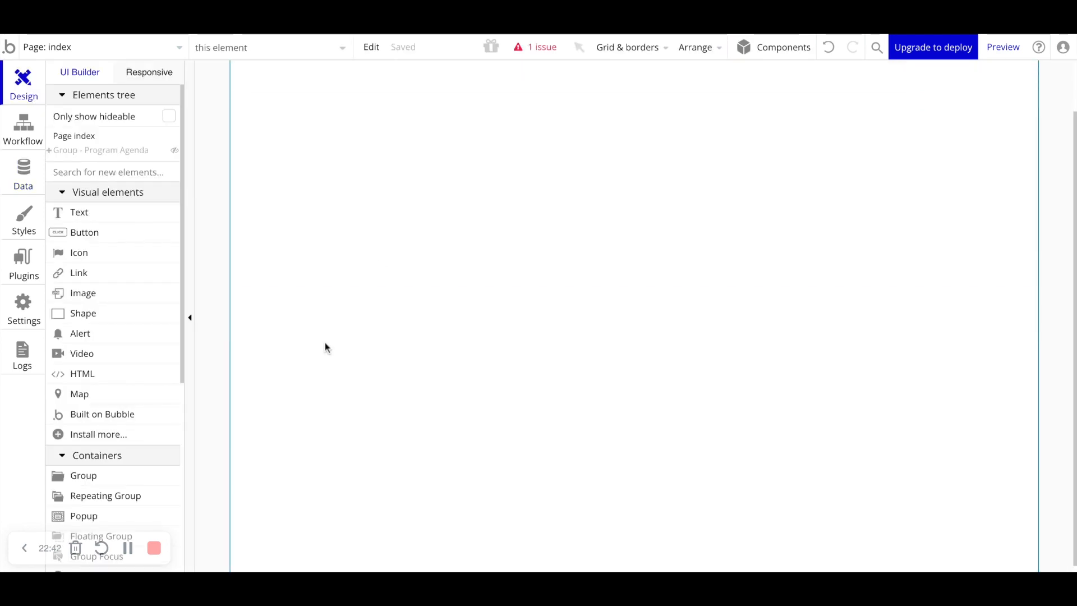
{"action": "scroll", "coordinate": [322, 340], "scroll_direction": "down", "scroll_amount": 2}
{"action": "scroll", "coordinate": [570, 275], "scroll_direction": "up", "scroll_amount": 6}
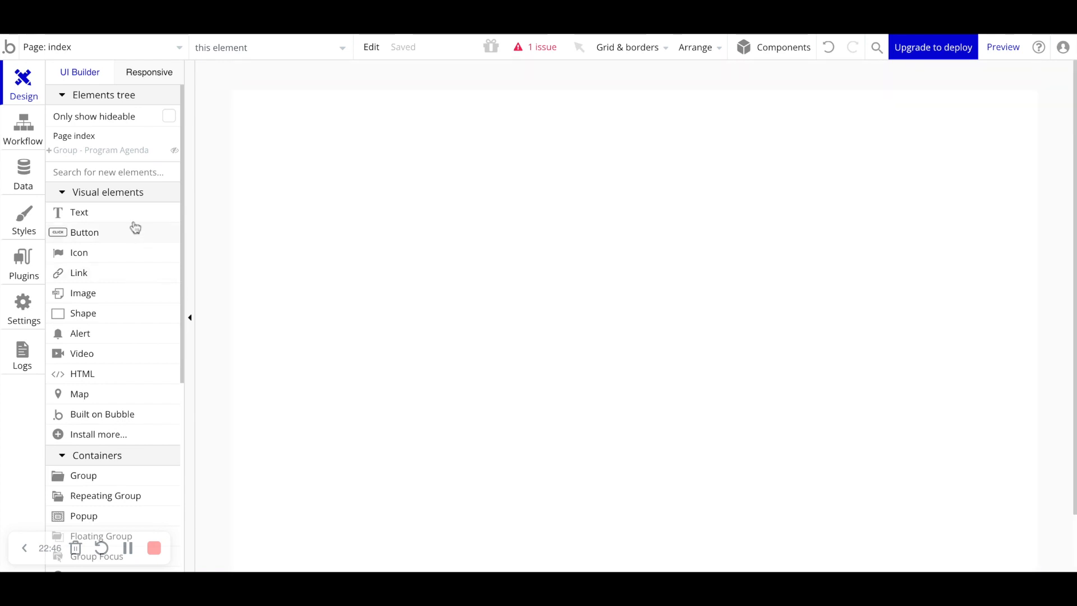
{"action": "mouse_move", "coordinate": [135, 225]}
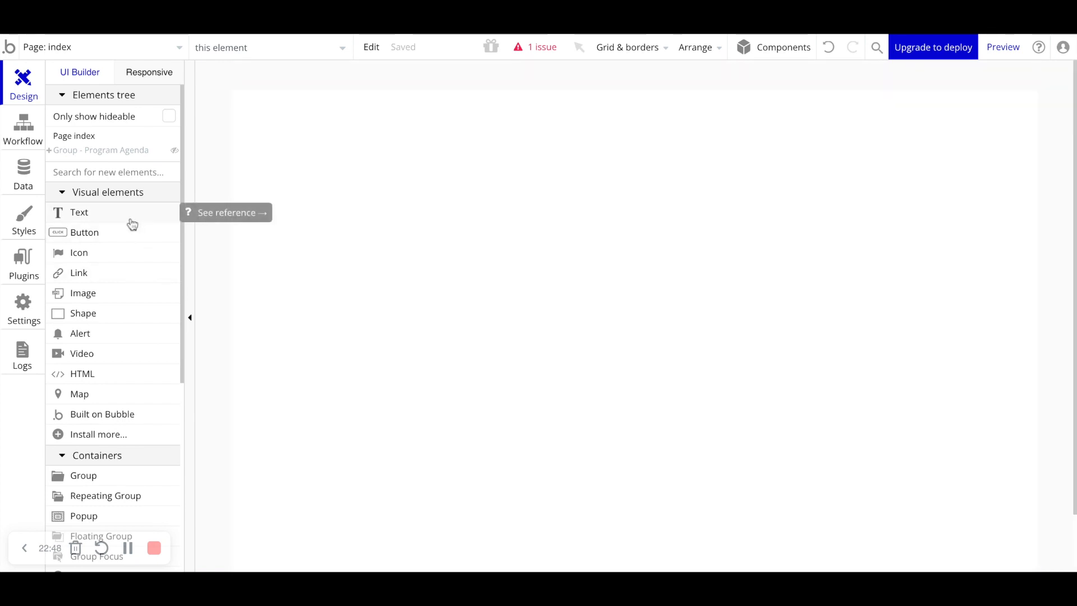
{"action": "left_click", "coordinate": [23, 168]}
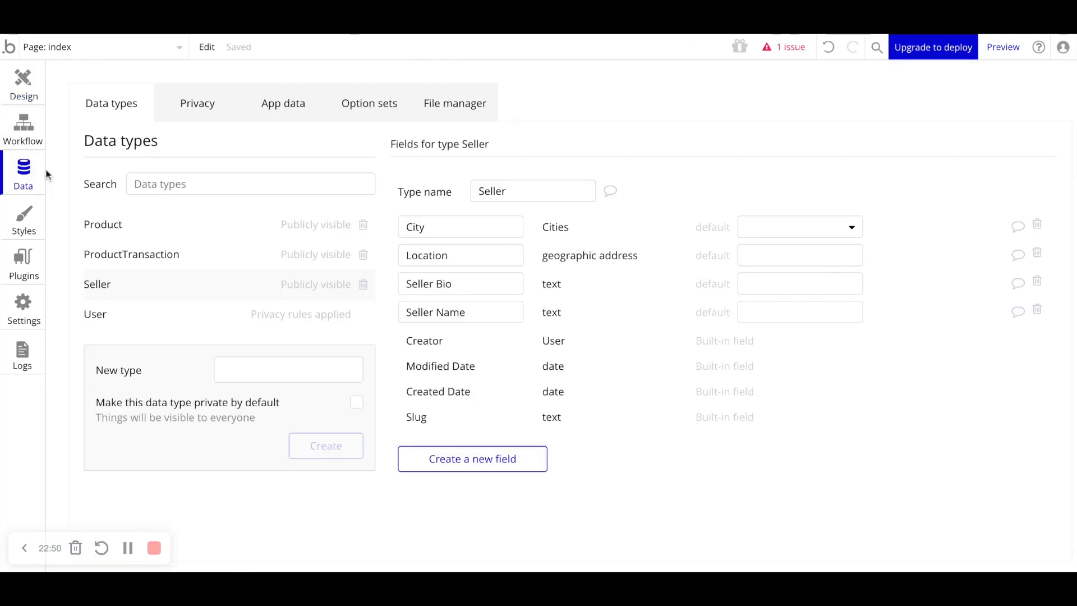
{"action": "left_click", "coordinate": [33, 92]}
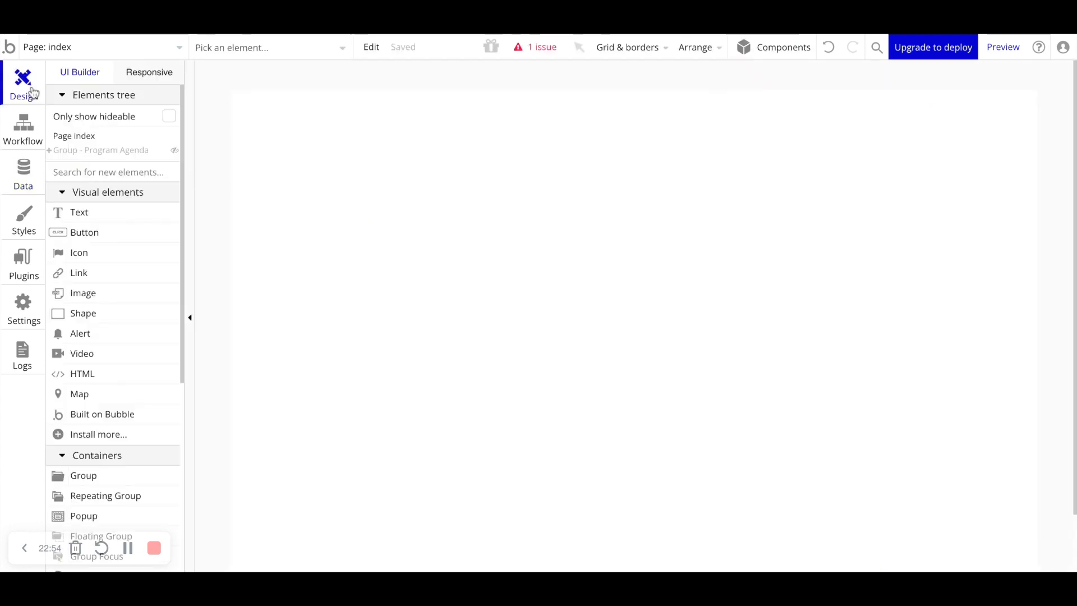
- Draw a text element about 494 px wide on the index page
{"action": "left_click", "coordinate": [90, 213]}
{"action": "left_click_drag", "start_coordinate": [288, 355], "coordinate": [658, 435]}
{"action": "left_click_drag", "start_coordinate": [504, 153], "coordinate": [661, 67]}
- Set the text element's content to Hello
{"action": "triple_click", "coordinate": [603, 123]}
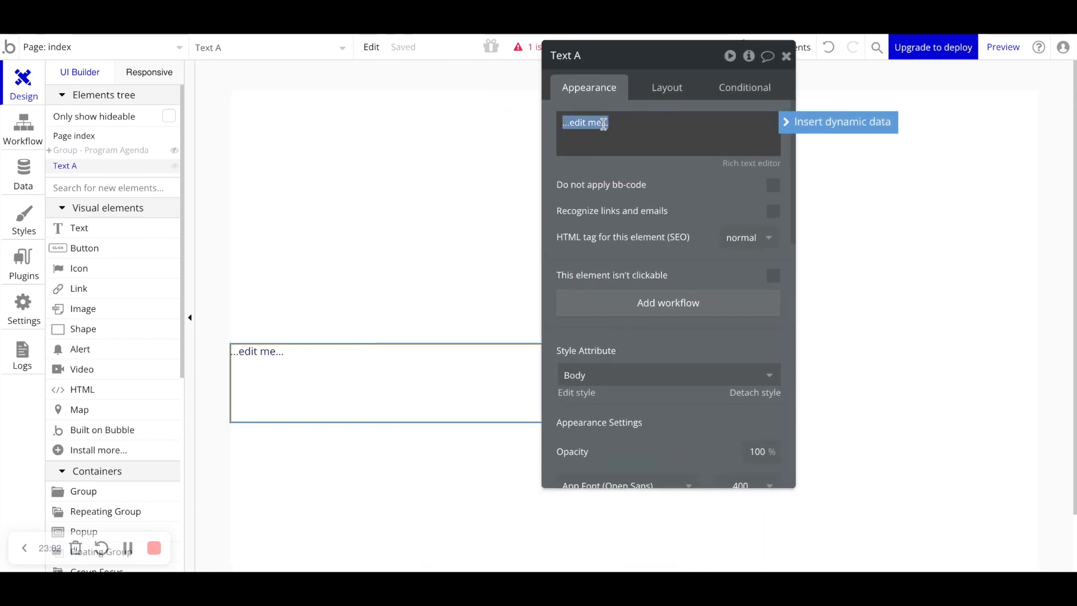
{"action": "type", "text": "Hello"}
{"action": "left_click", "coordinate": [624, 176]}
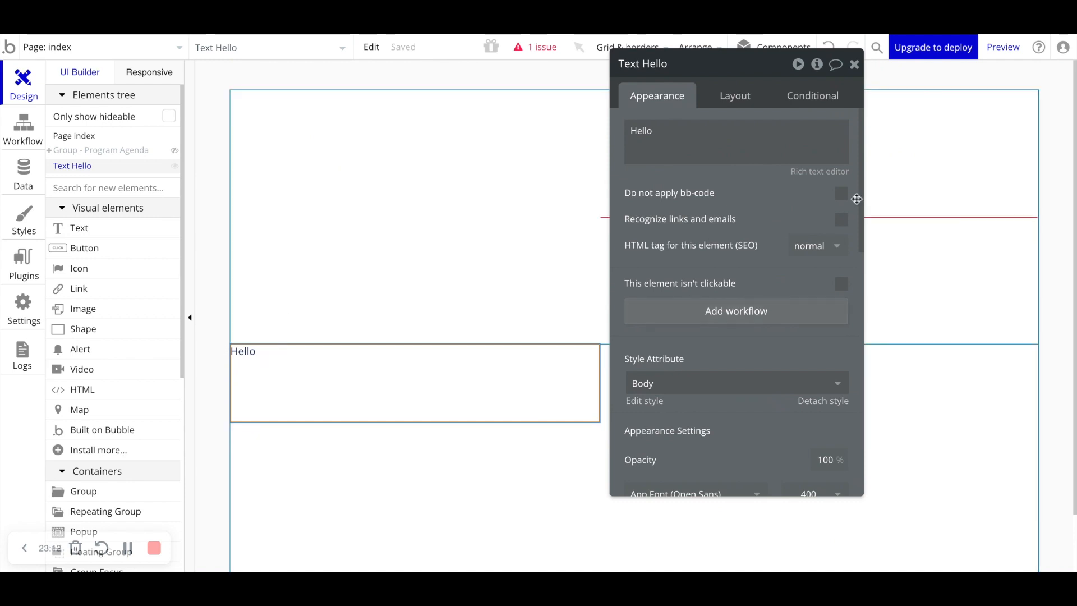
- Replace the text element's content with the dynamic value Current User's First Name
{"action": "mouse_move", "coordinate": [697, 145]}
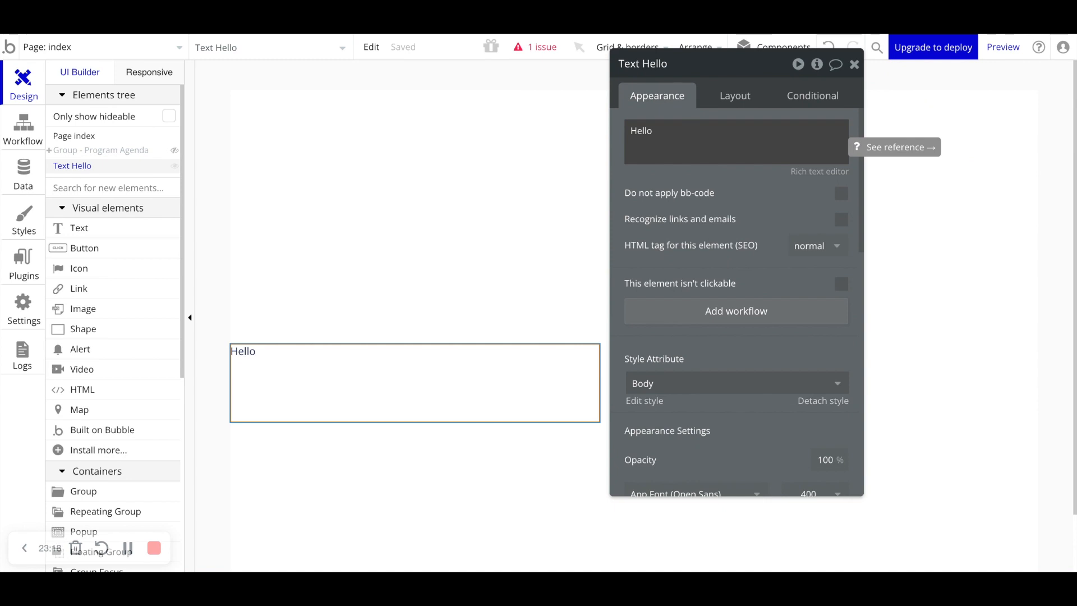
{"action": "double_click", "coordinate": [697, 145]}
{"action": "key", "text": "BackSpace"}
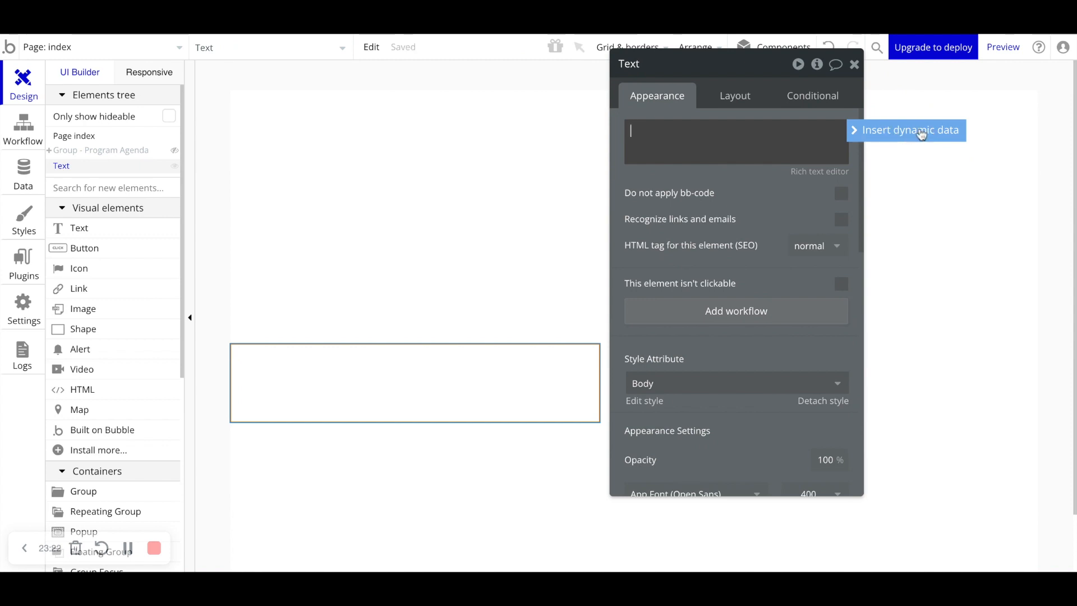
{"action": "left_click", "coordinate": [920, 133]}
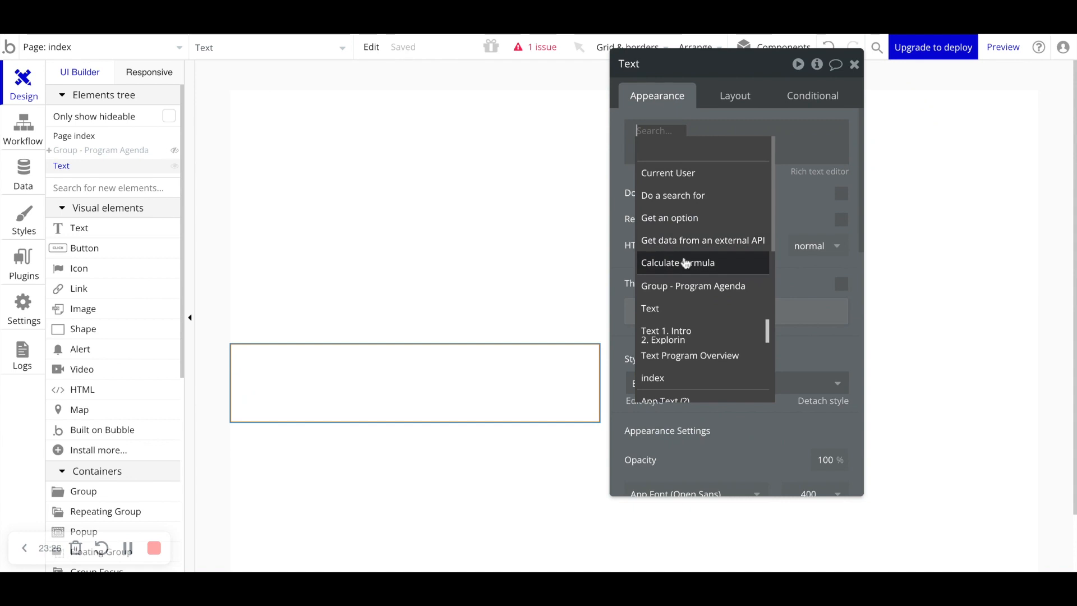
{"action": "mouse_move", "coordinate": [685, 263]}
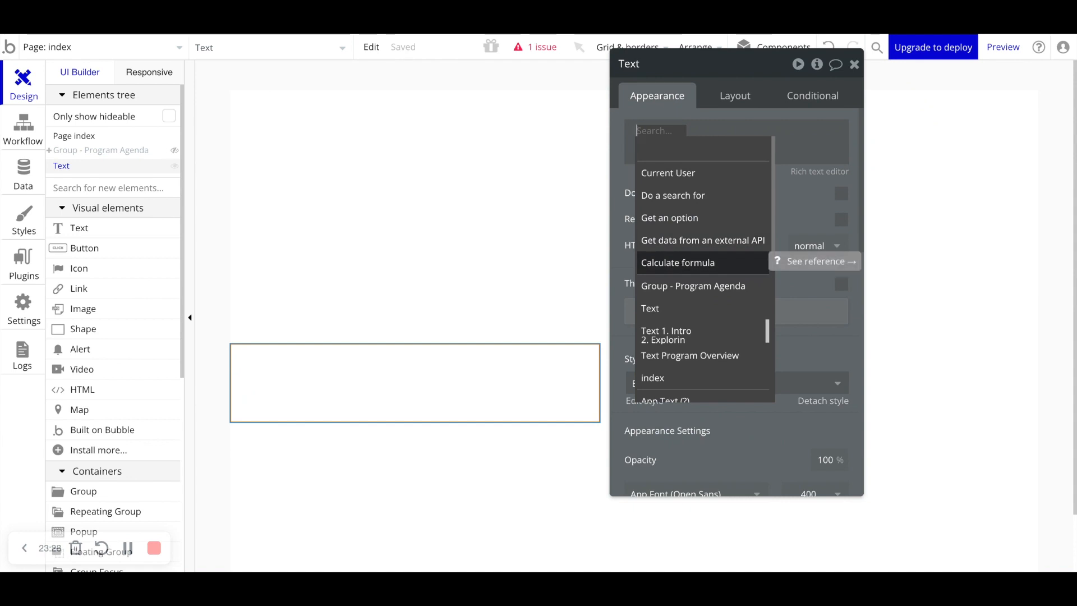
{"action": "left_click", "coordinate": [674, 174]}
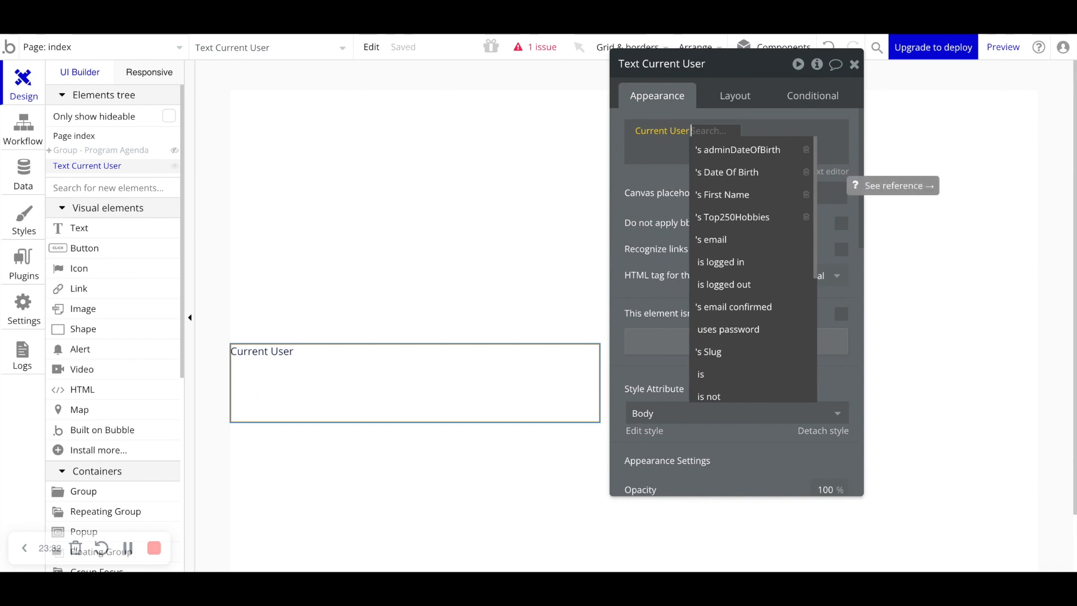
{"action": "left_click", "coordinate": [729, 195]}
{"action": "left_click", "coordinate": [710, 176]}
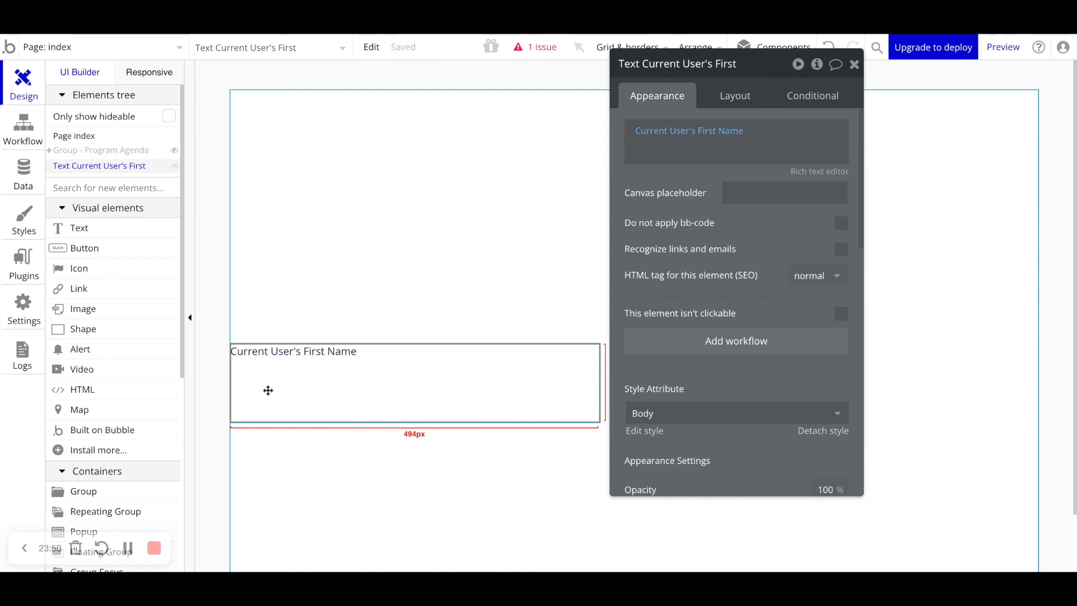
- Clear the text element's expression and replace it with a dynamic Do a search for Product
{"action": "left_click", "coordinate": [678, 137]}
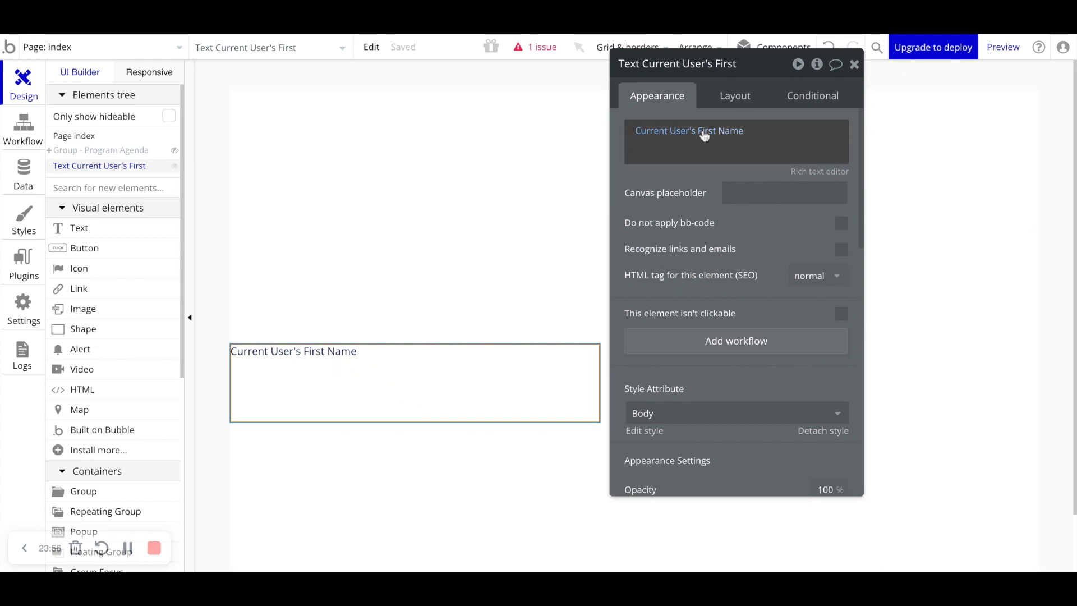
{"action": "right_click", "coordinate": [661, 133]}
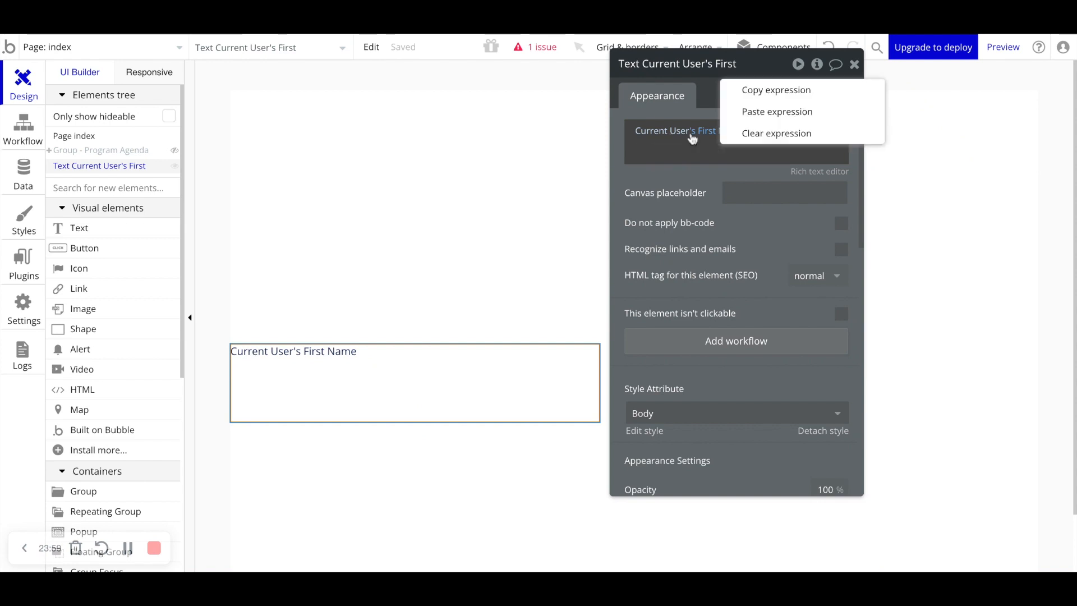
{"action": "left_click", "coordinate": [749, 133]}
{"action": "left_click", "coordinate": [634, 129]}
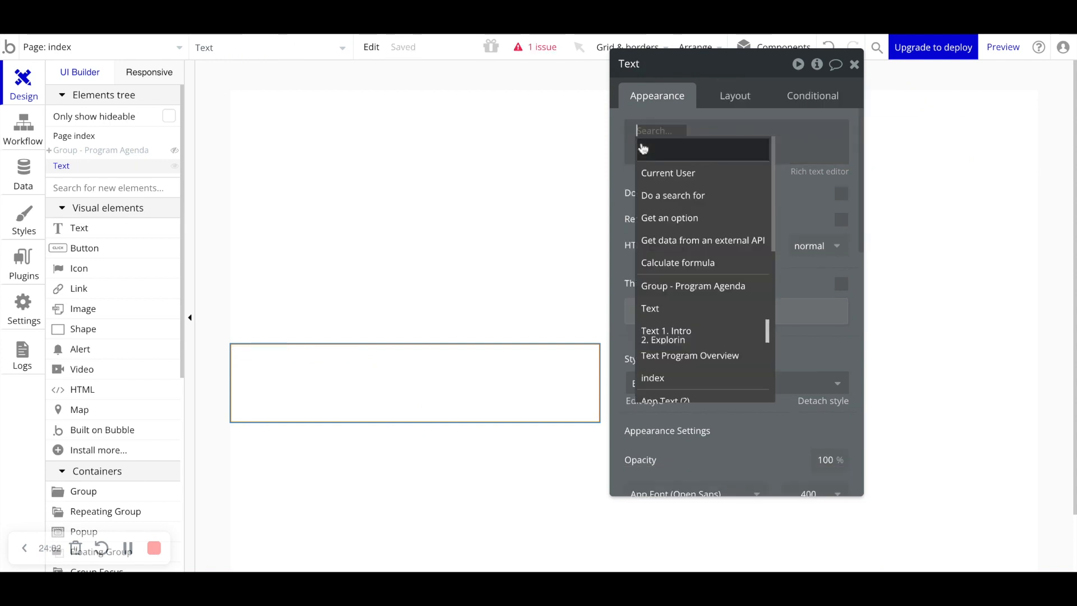
{"action": "left_click", "coordinate": [661, 195]}
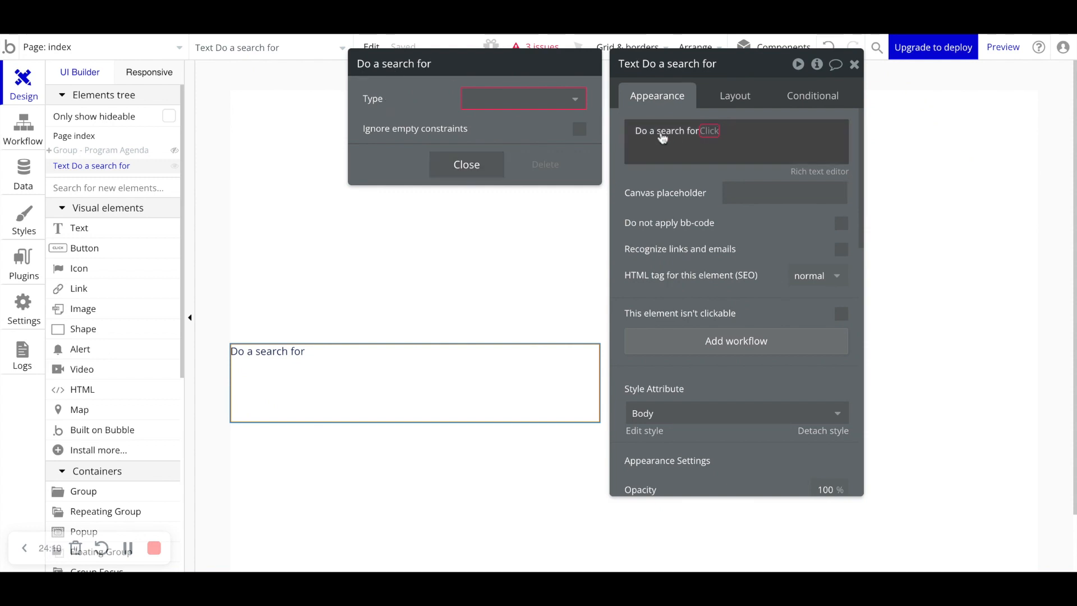
{"action": "left_click", "coordinate": [540, 104]}
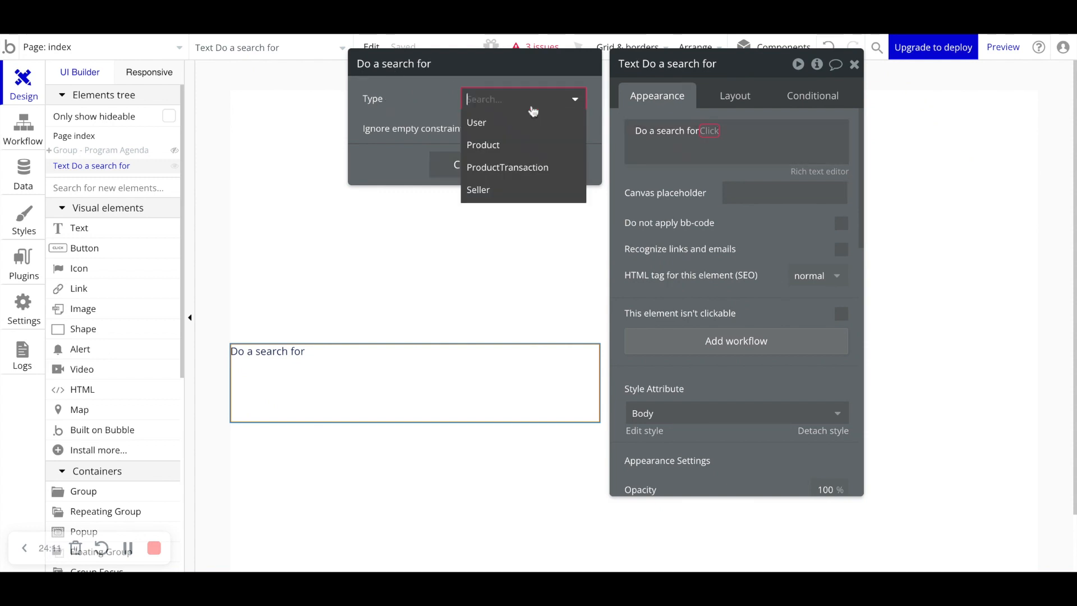
{"action": "left_click", "coordinate": [498, 148]}
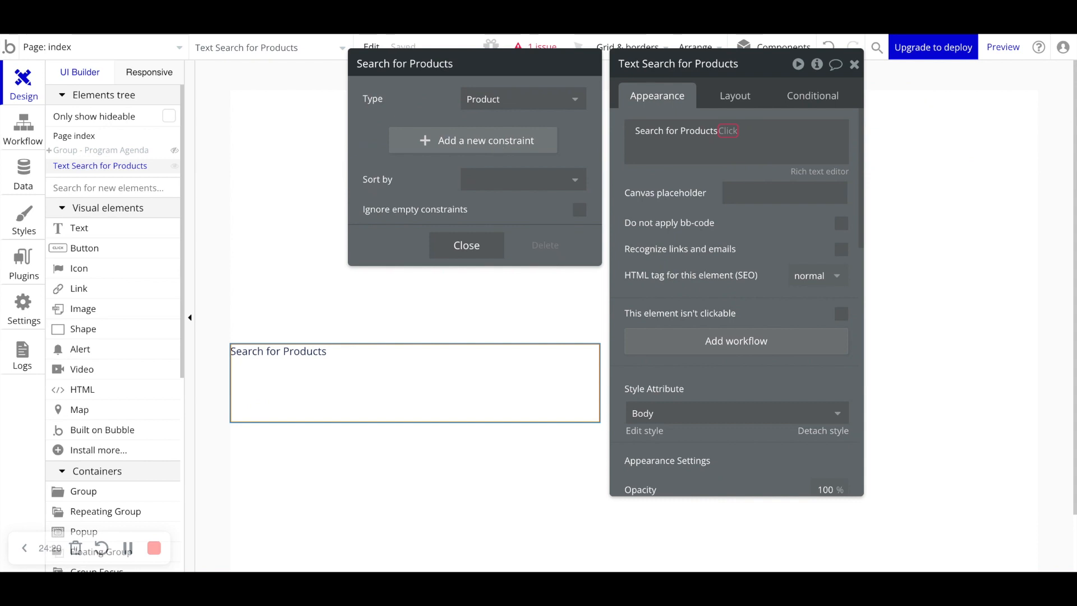
- Add a search constraint ProductName = Basketball
{"action": "left_click", "coordinate": [368, 366]}
{"action": "left_click", "coordinate": [449, 147]}
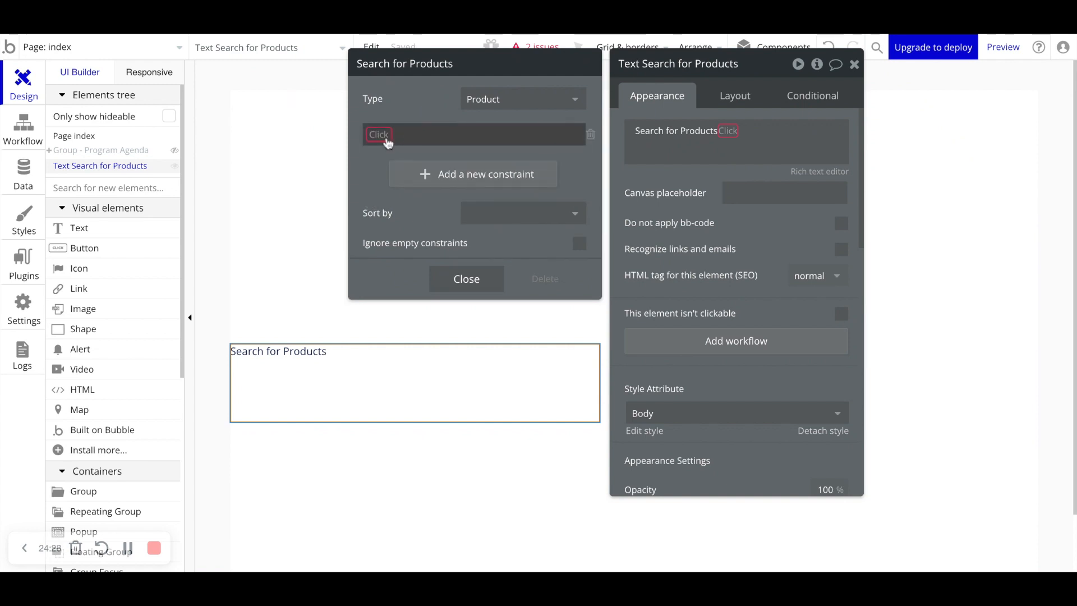
{"action": "left_click", "coordinate": [379, 136]}
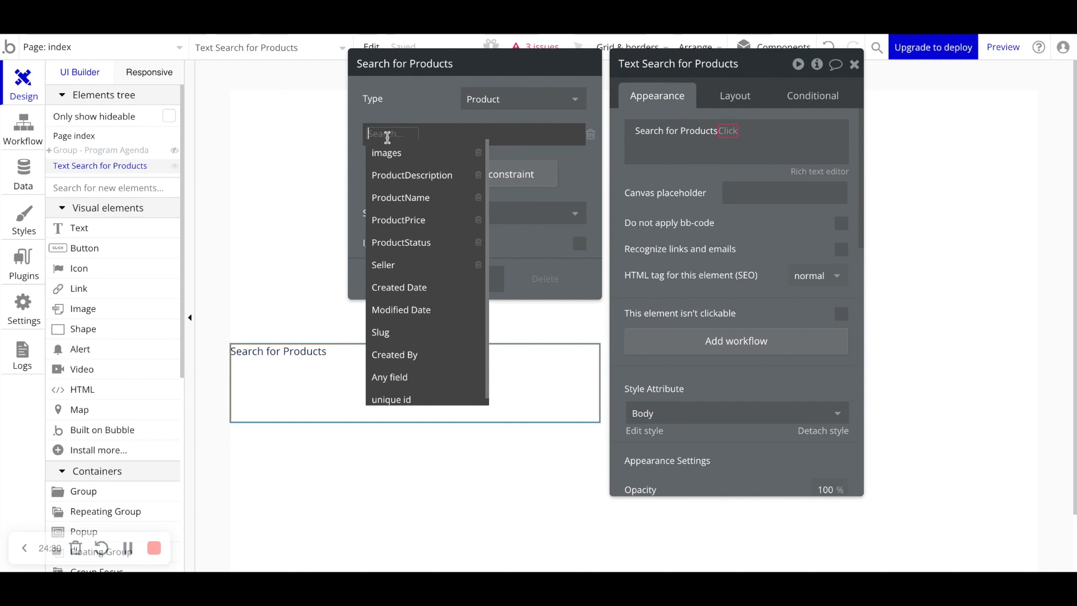
{"action": "left_click", "coordinate": [410, 198]}
{"action": "left_click", "coordinate": [438, 136]}
{"action": "left_click", "coordinate": [439, 147]}
{"action": "left_click", "coordinate": [482, 137]}
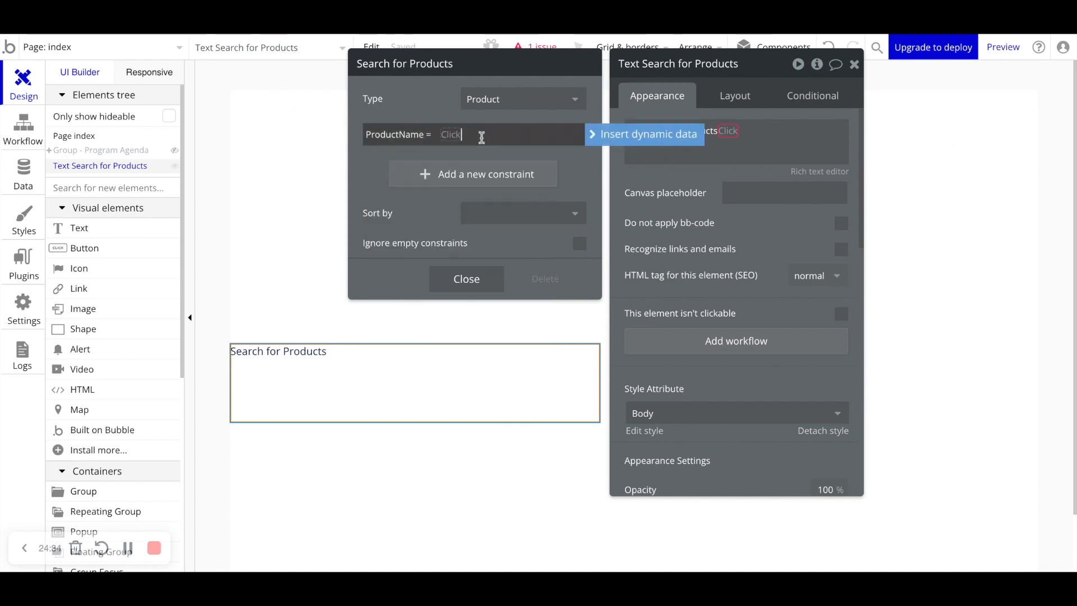
{"action": "key", "text": "BackSpace"}
{"action": "left_click", "coordinate": [471, 135]}
{"action": "type", "text": "Basketball"}
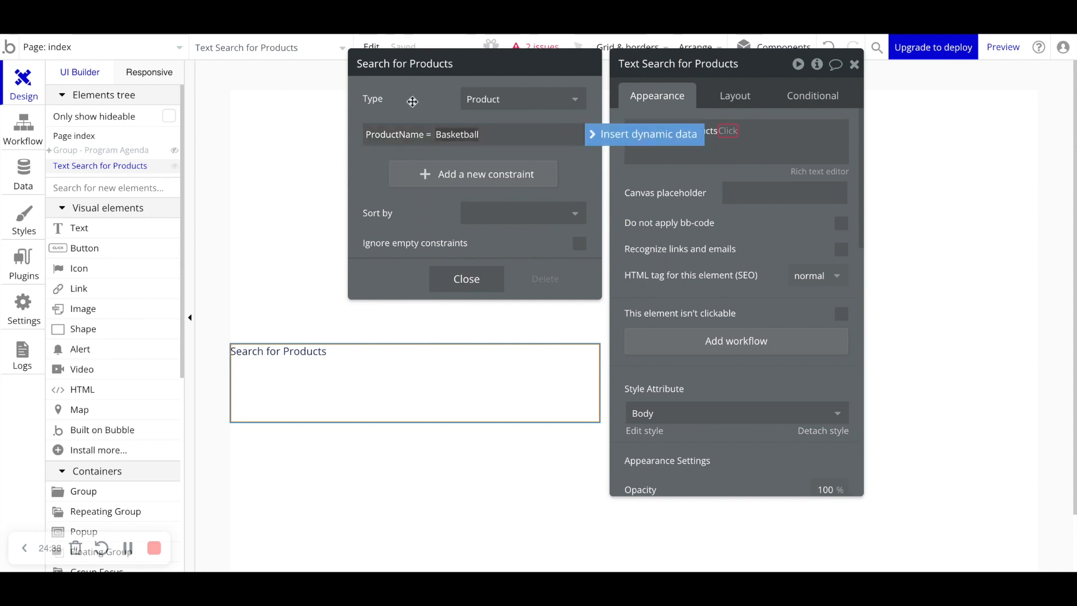
{"action": "left_click", "coordinate": [398, 88]}
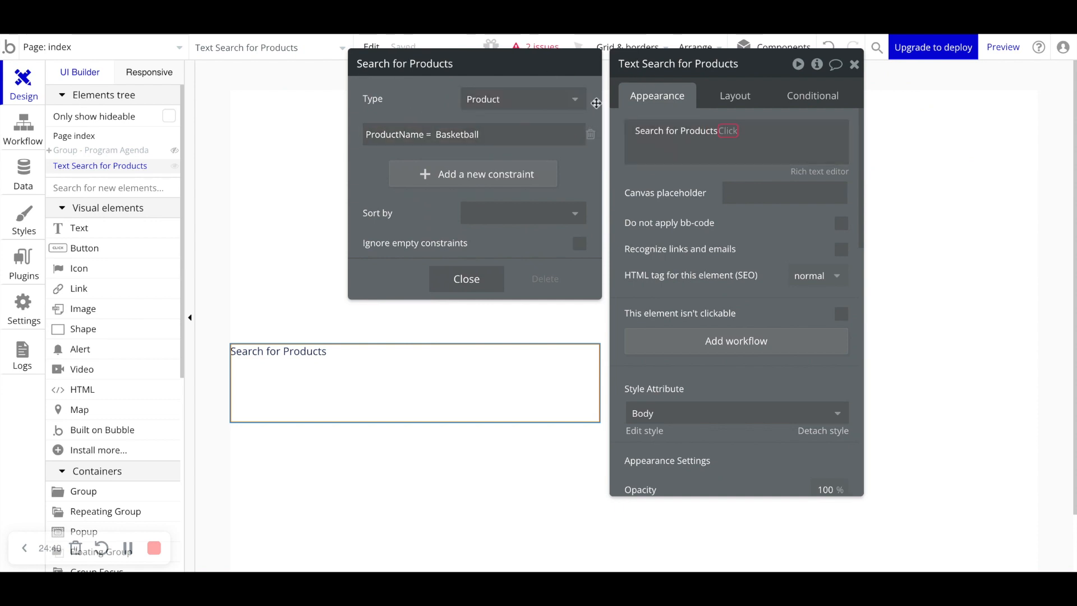
- Append :item #3's ProductDescription to the product search expression
{"action": "left_click", "coordinate": [680, 140]}
{"action": "double_click", "coordinate": [441, 137]}
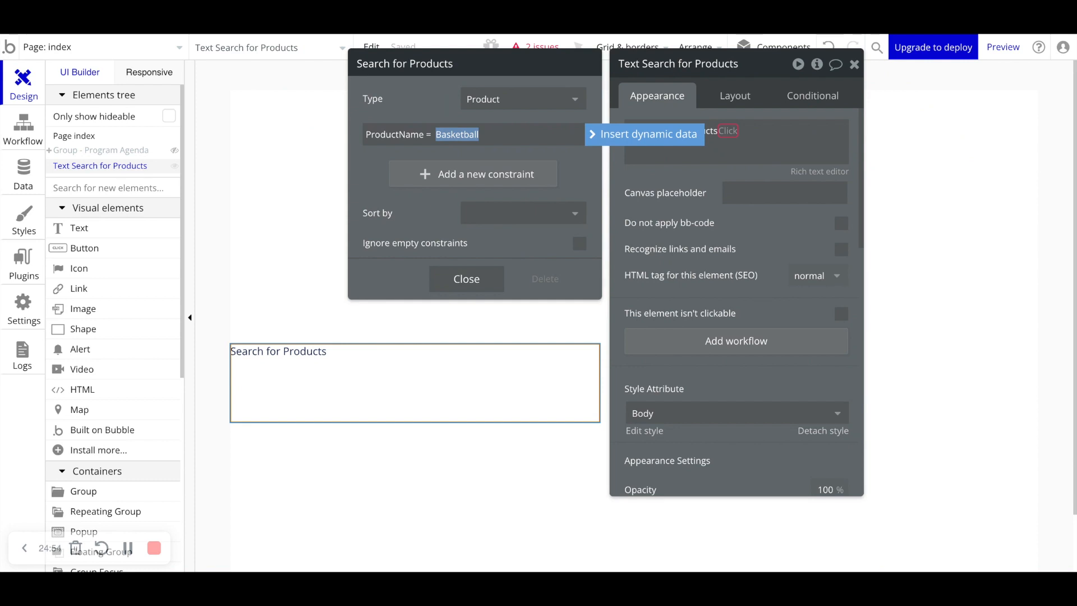
{"action": "left_click", "coordinate": [437, 111]}
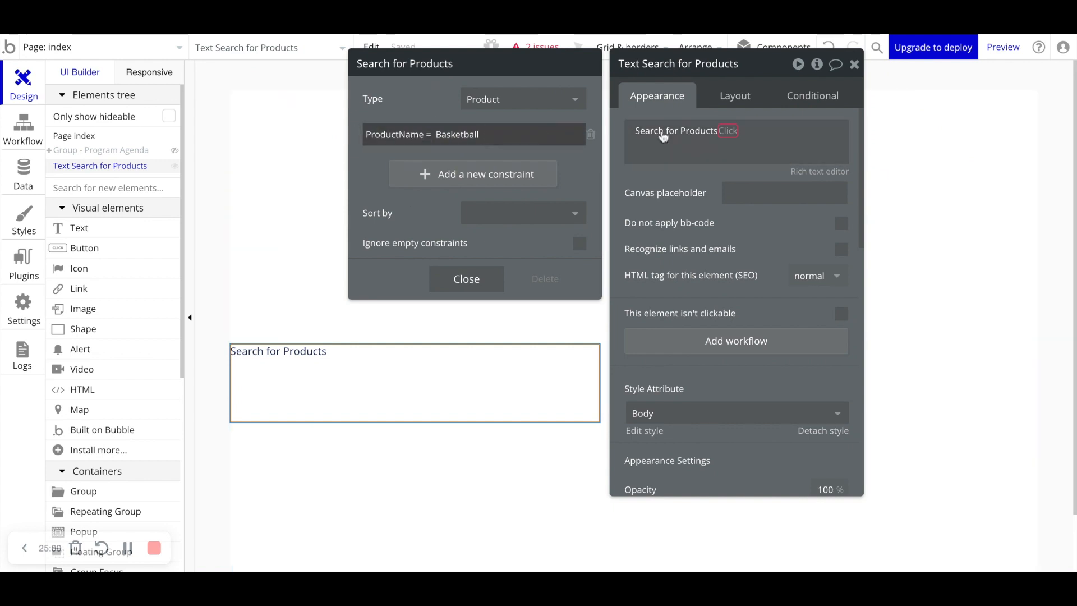
{"action": "left_click", "coordinate": [730, 131]}
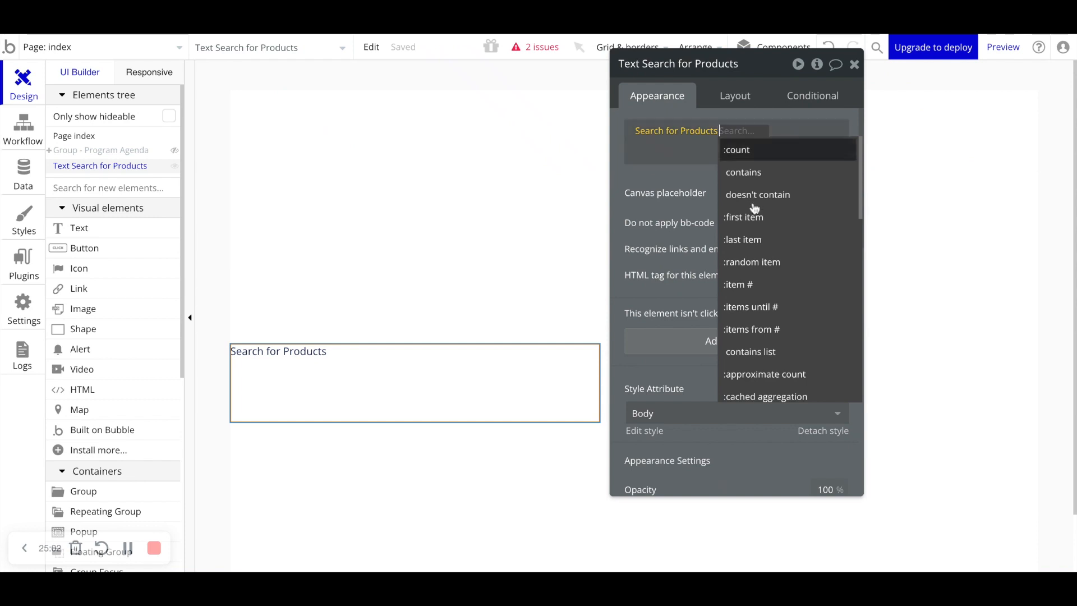
{"action": "left_click", "coordinate": [756, 288]}
{"action": "type", "text": "3"}
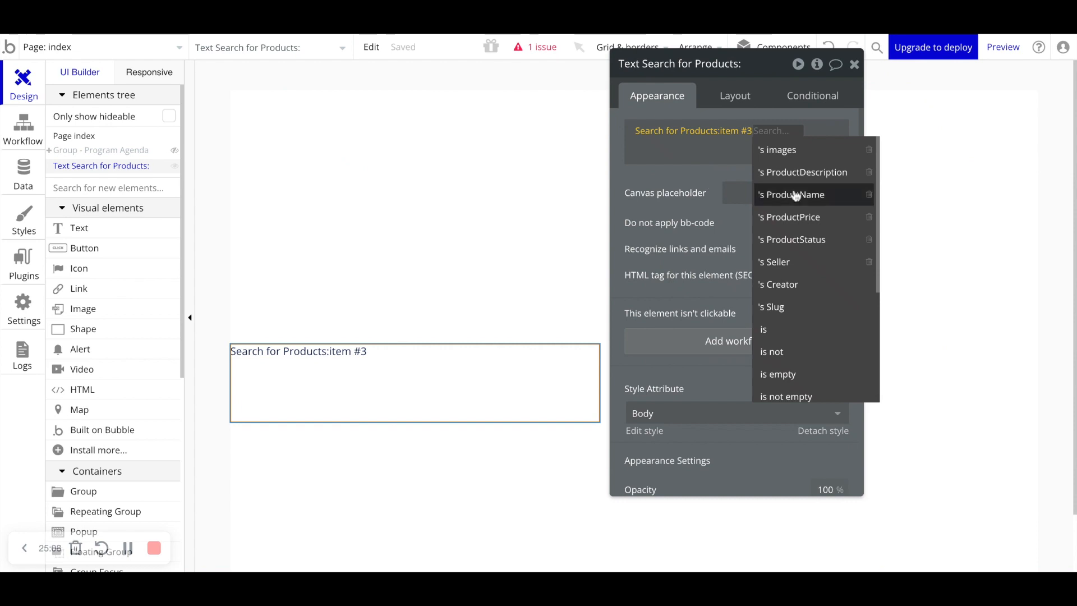
{"action": "left_click", "coordinate": [772, 172]}
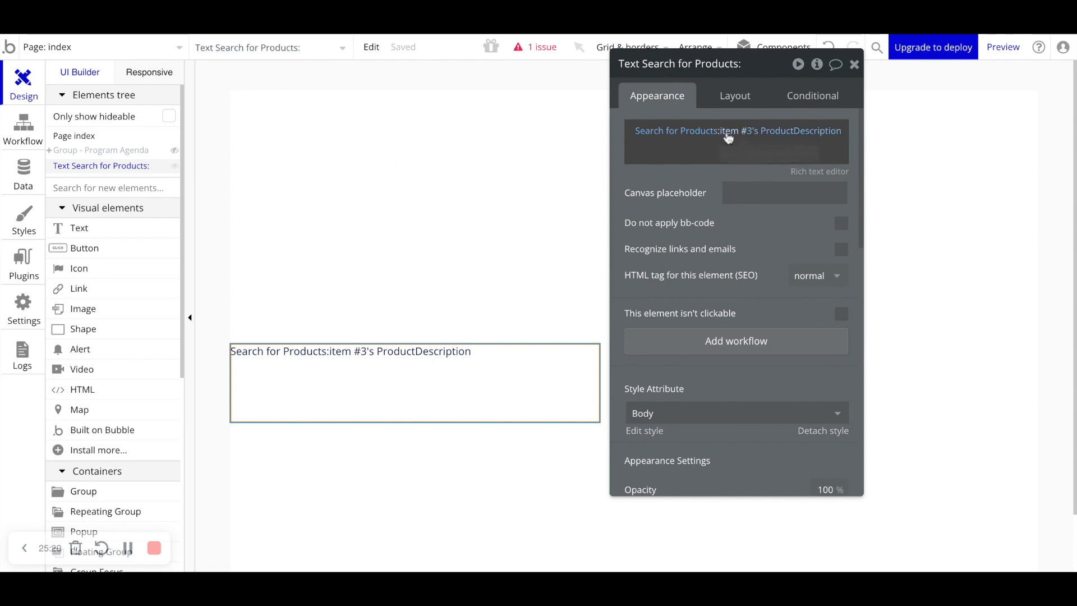
- Replace the search constraint with ProductPrice > 18
{"action": "left_click", "coordinate": [673, 133]}
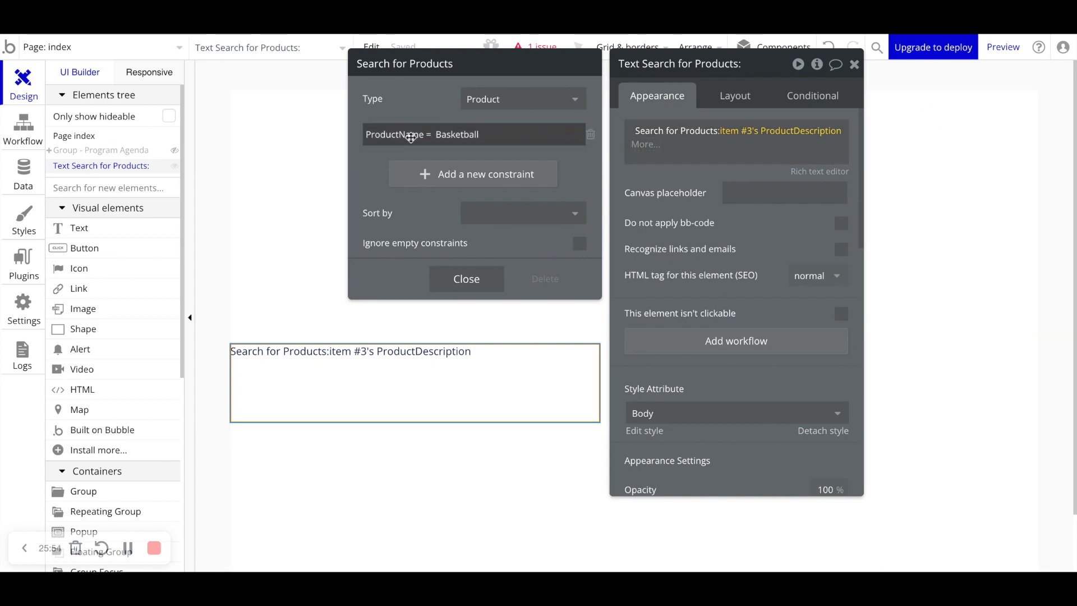
{"action": "left_click", "coordinate": [591, 134]}
{"action": "left_click", "coordinate": [445, 139]}
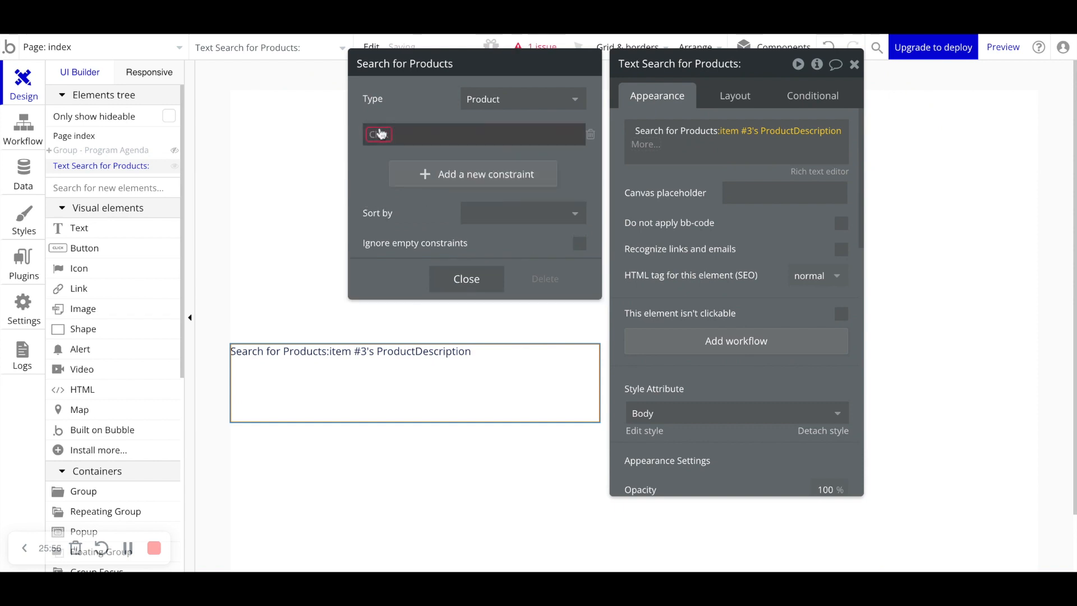
{"action": "left_click", "coordinate": [381, 134]}
{"action": "left_click", "coordinate": [413, 219]}
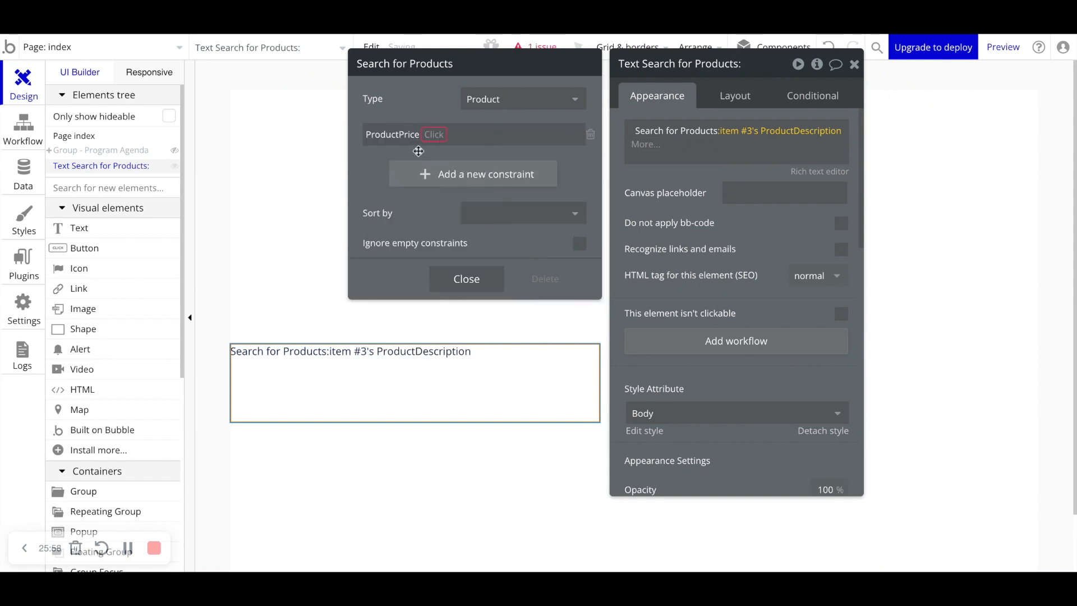
{"action": "left_click", "coordinate": [431, 140]}
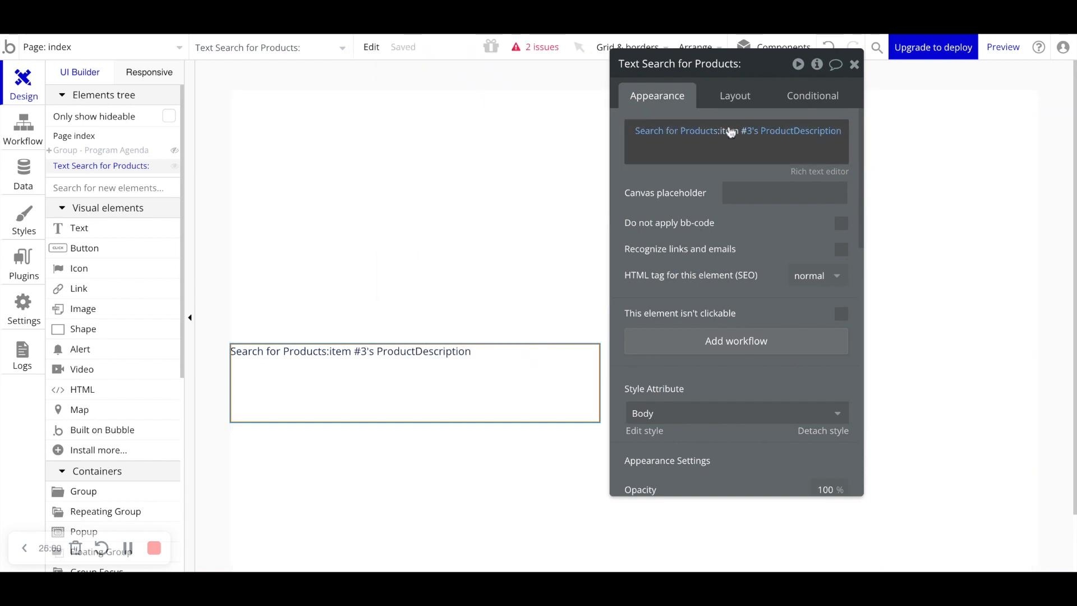
{"action": "left_click", "coordinate": [676, 134]}
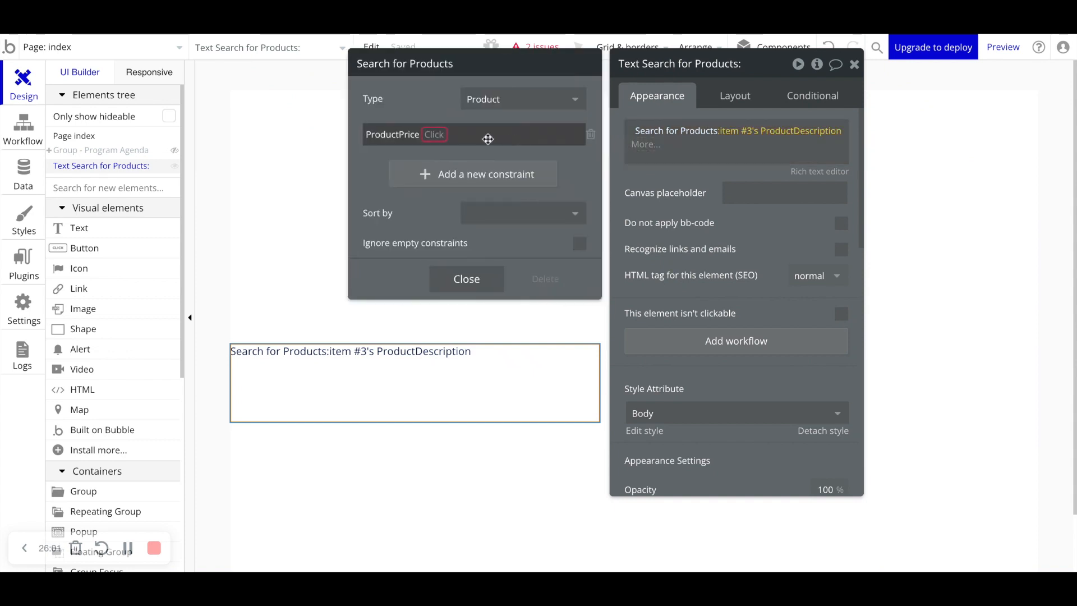
{"action": "left_click", "coordinate": [431, 139]}
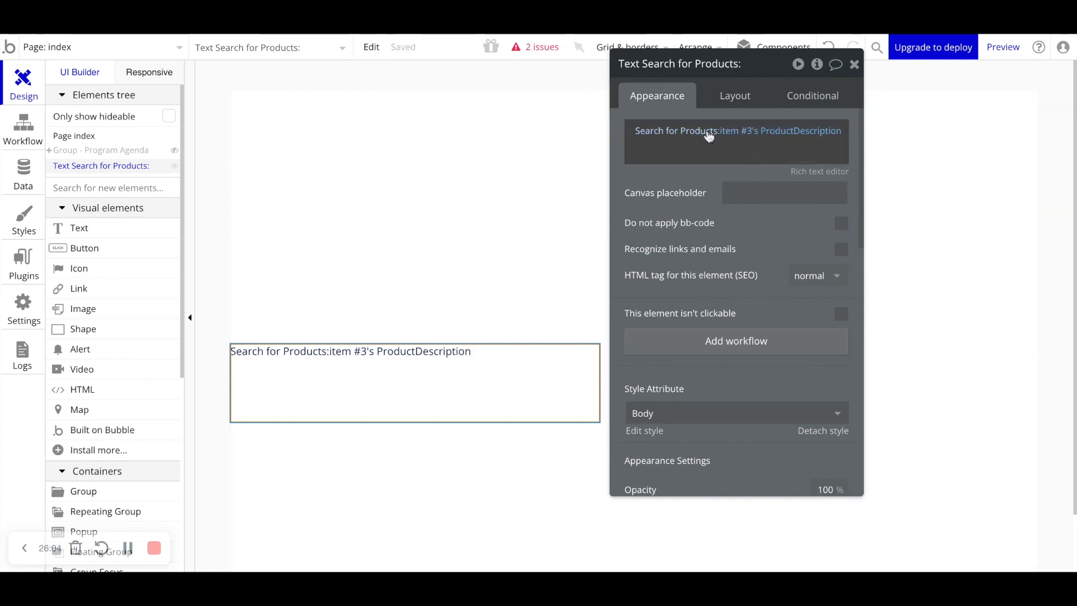
{"action": "left_click", "coordinate": [709, 137]}
{"action": "left_click", "coordinate": [438, 138]}
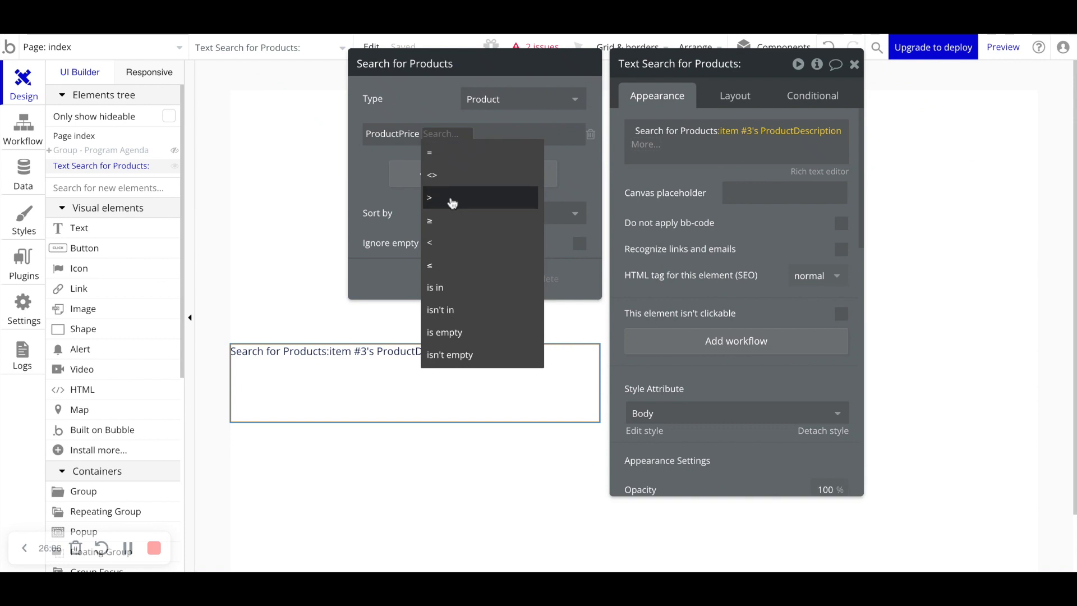
{"action": "left_click", "coordinate": [453, 202]}
{"action": "left_click", "coordinate": [446, 137]}
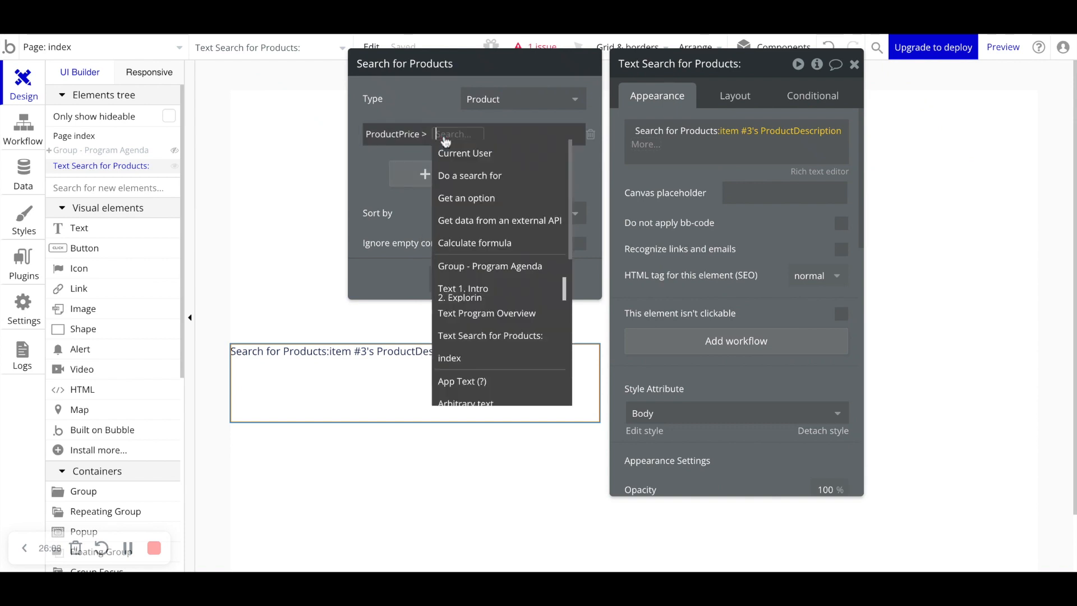
{"action": "type", "text": "18"}
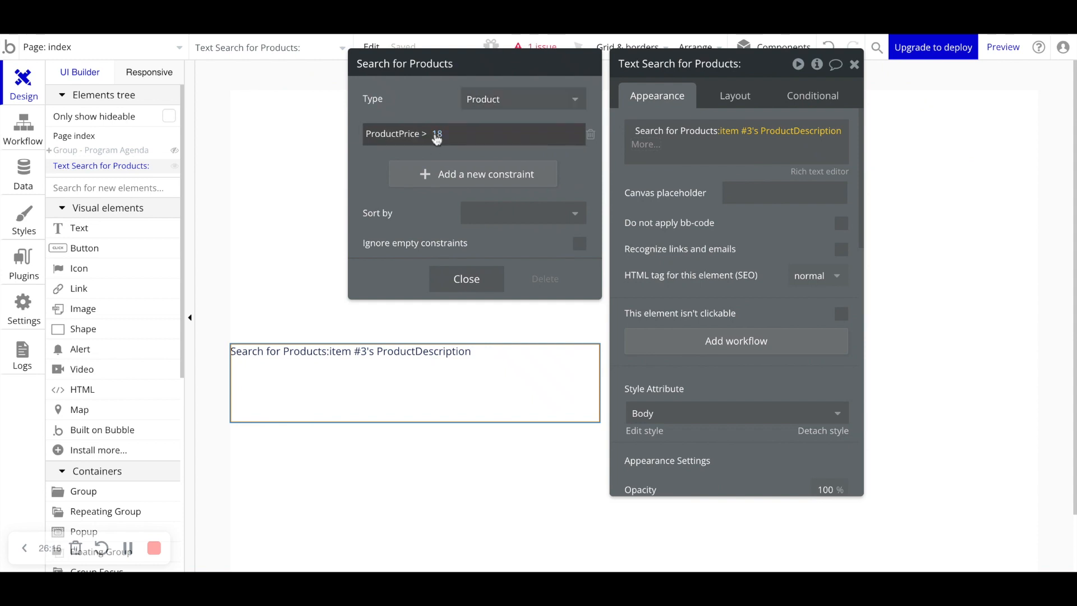
{"action": "mouse_move", "coordinate": [747, 138]}
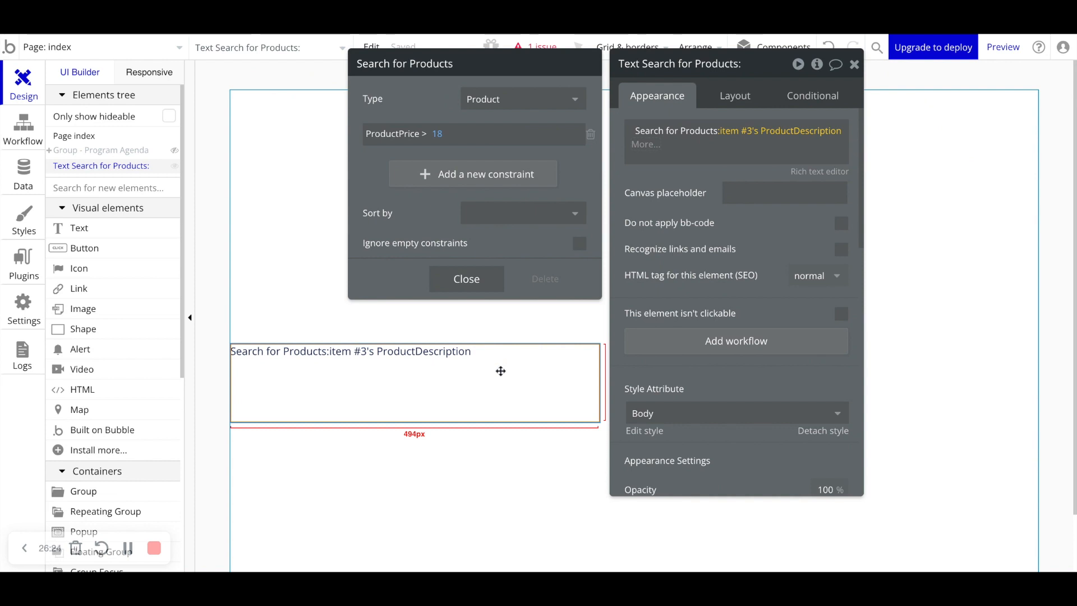
- Delete the constraint, clear the expression, and set the text content to Current date/time
{"action": "left_click", "coordinate": [590, 137]}
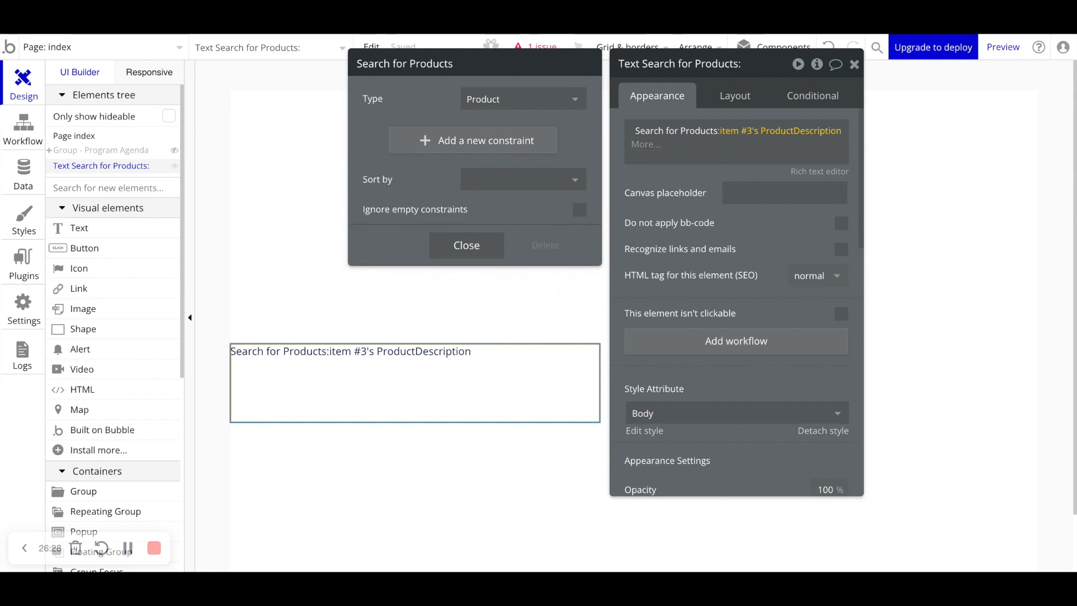
{"action": "left_click", "coordinate": [693, 134]}
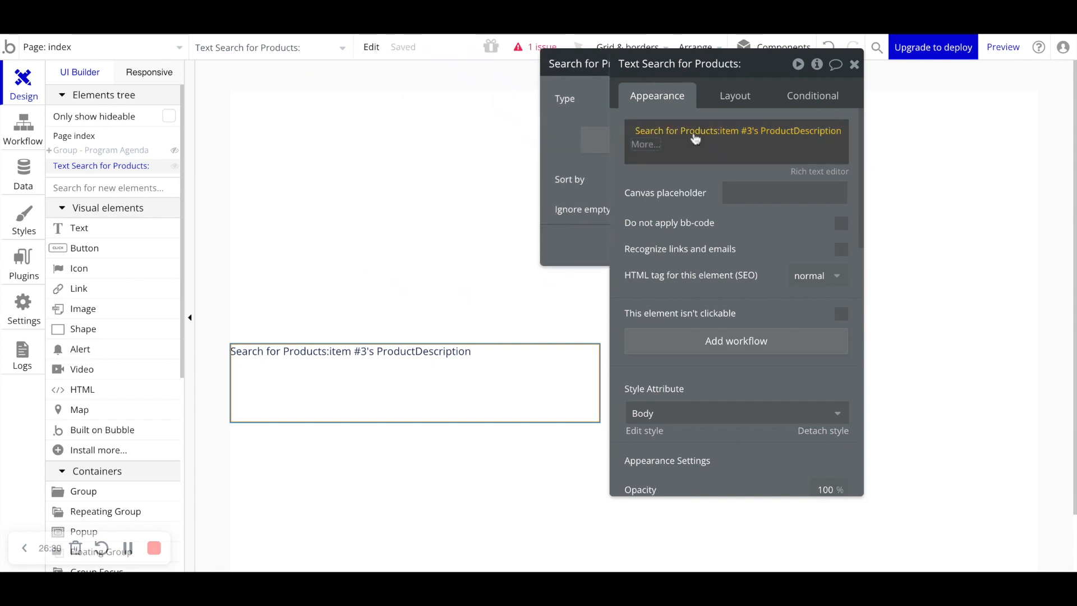
{"action": "right_click", "coordinate": [694, 132]}
{"action": "left_click", "coordinate": [780, 135]}
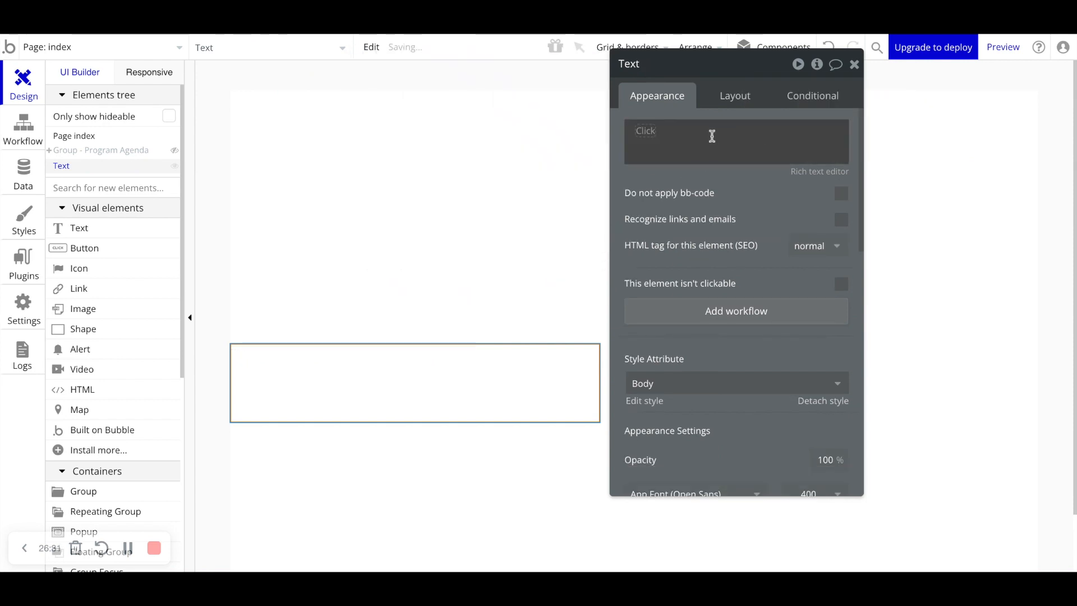
{"action": "left_click", "coordinate": [652, 135]}
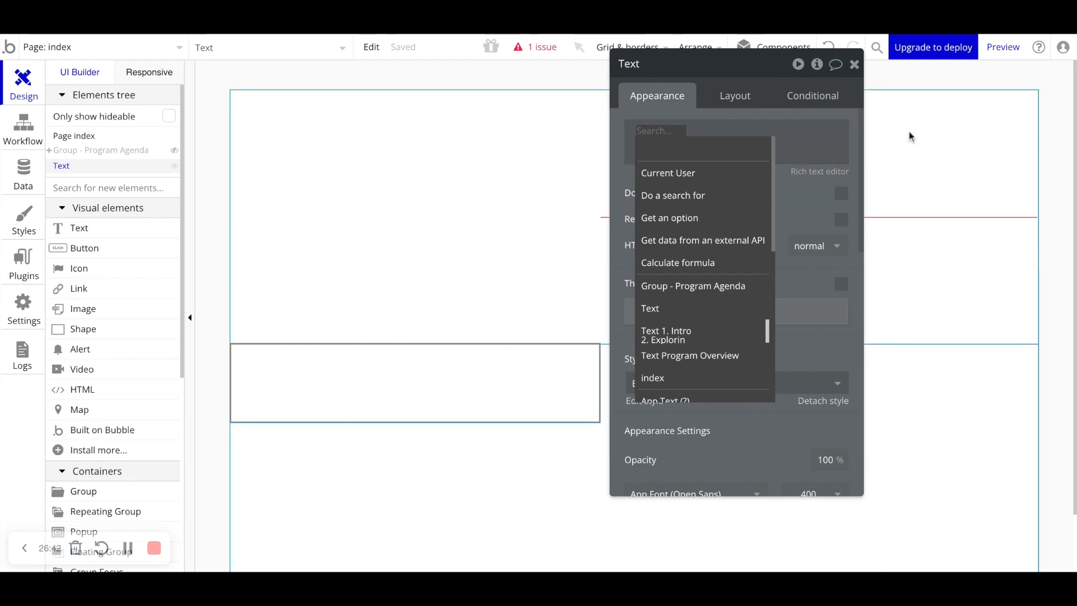
{"action": "scroll", "coordinate": [736, 248], "scroll_direction": "down", "scroll_amount": 5}
{"action": "scroll", "coordinate": [736, 253], "scroll_direction": "down", "scroll_amount": 2}
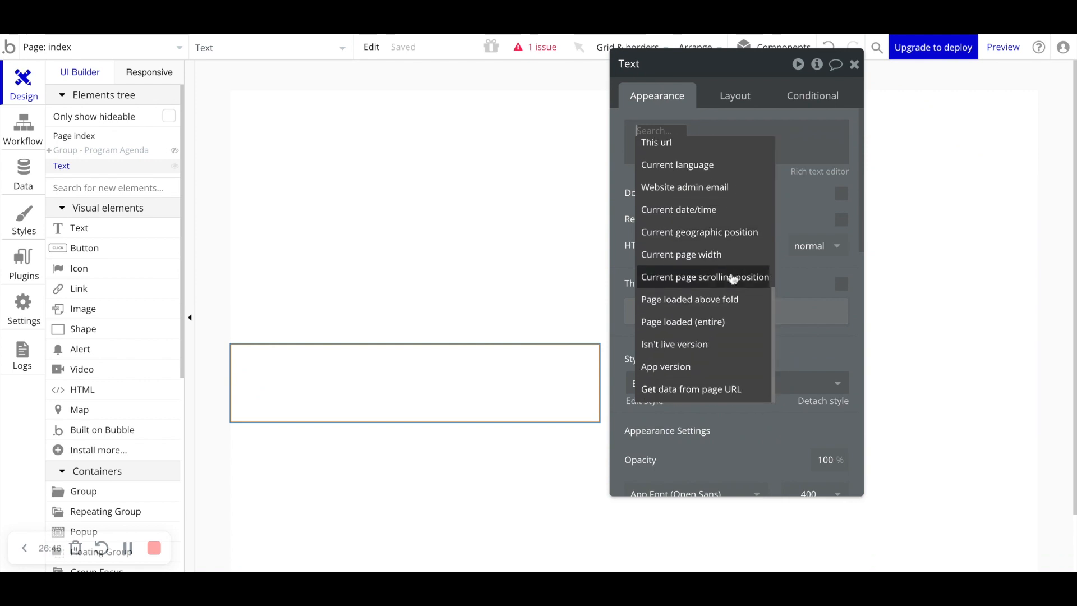
{"action": "scroll", "coordinate": [733, 279], "scroll_direction": "up", "scroll_amount": 3}
{"action": "left_click", "coordinate": [714, 296]}
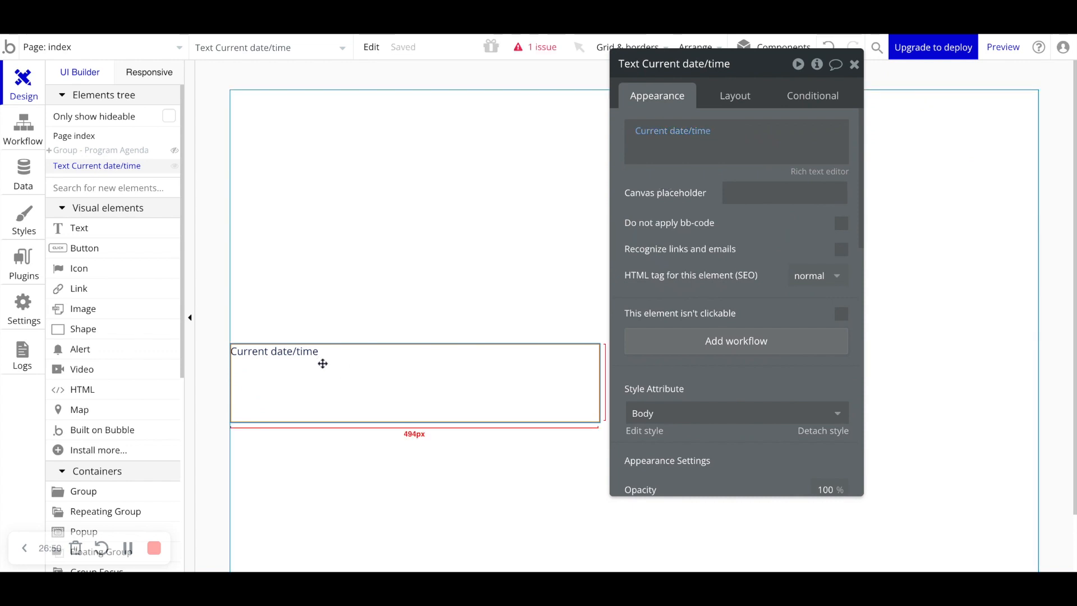
- Browse the list of operators available for the Current date/time expression
{"action": "left_click", "coordinate": [697, 133]}
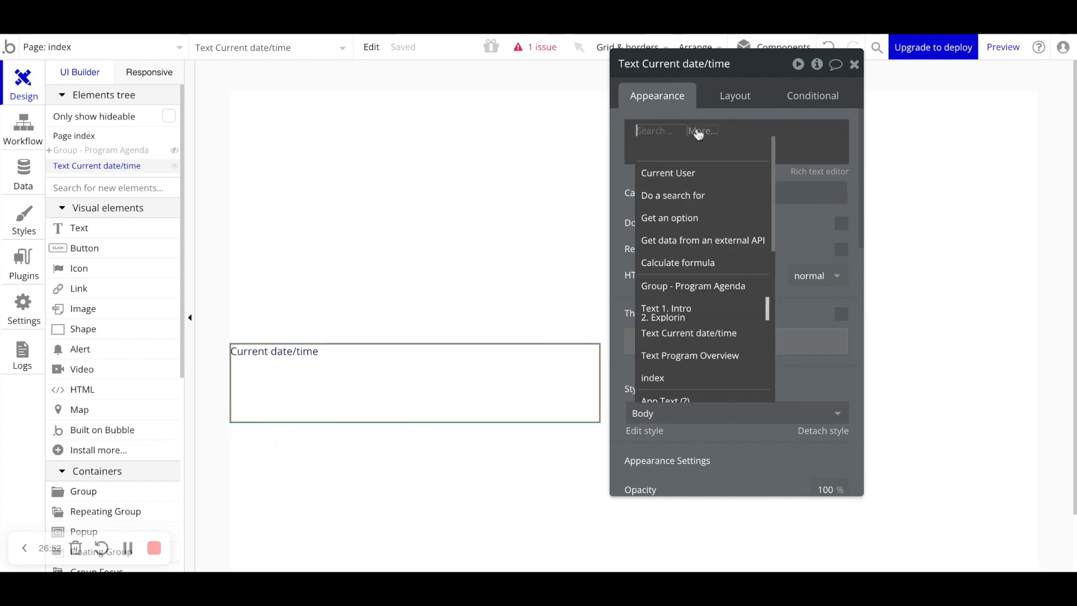
{"action": "left_click", "coordinate": [718, 130]}
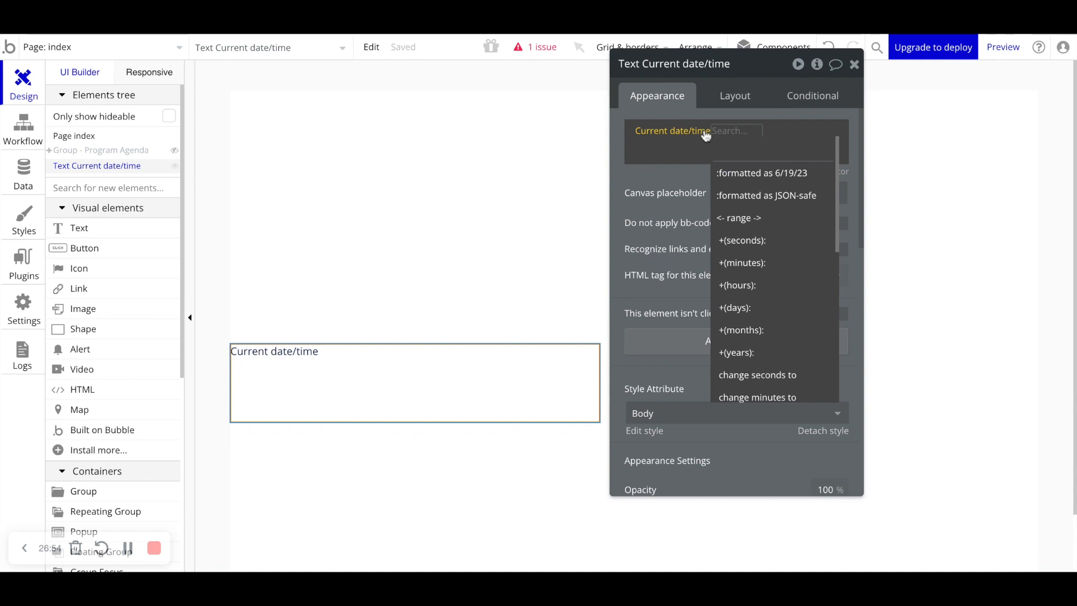
{"action": "scroll", "coordinate": [762, 224], "scroll_direction": "down", "scroll_amount": 1}
{"action": "scroll", "coordinate": [761, 224], "scroll_direction": "down", "scroll_amount": 4}
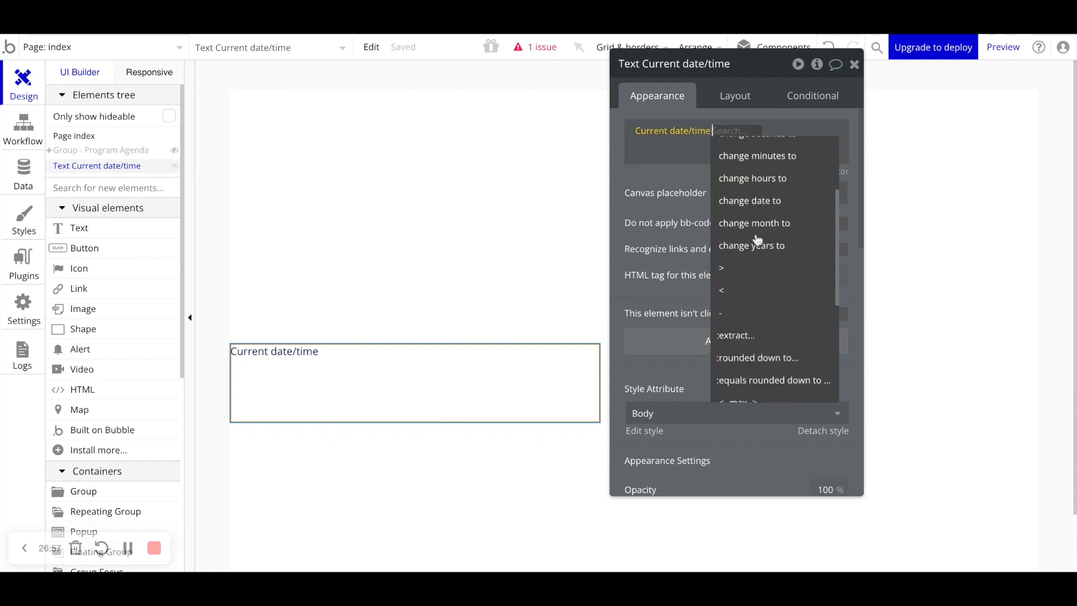
{"action": "scroll", "coordinate": [755, 236], "scroll_direction": "up", "scroll_amount": 1}
{"action": "scroll", "coordinate": [757, 247], "scroll_direction": "down", "scroll_amount": 2}
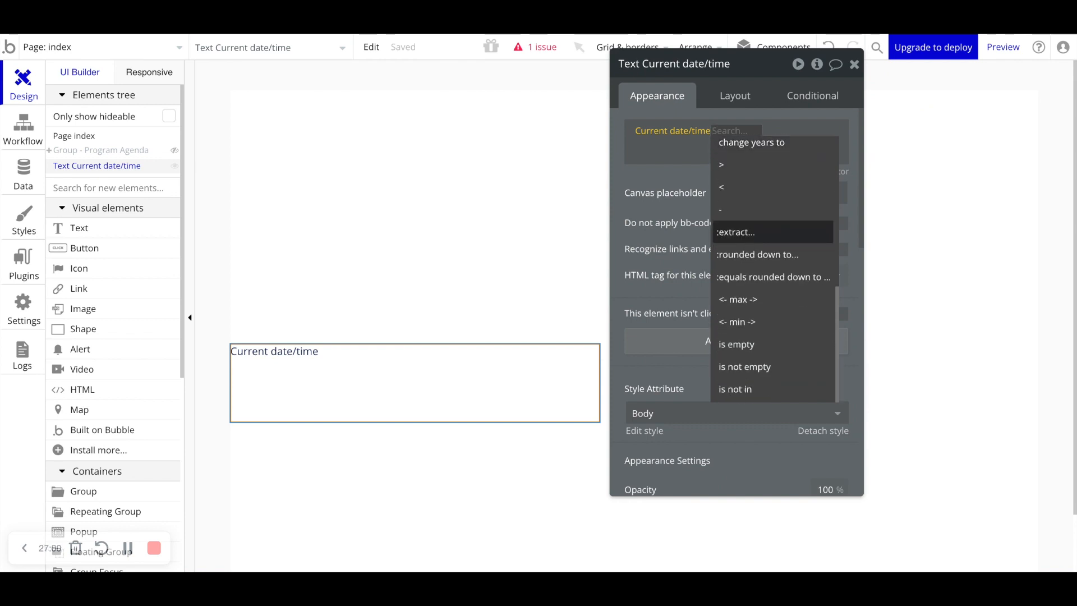
{"action": "scroll", "coordinate": [752, 217], "scroll_direction": "up", "scroll_amount": 2}
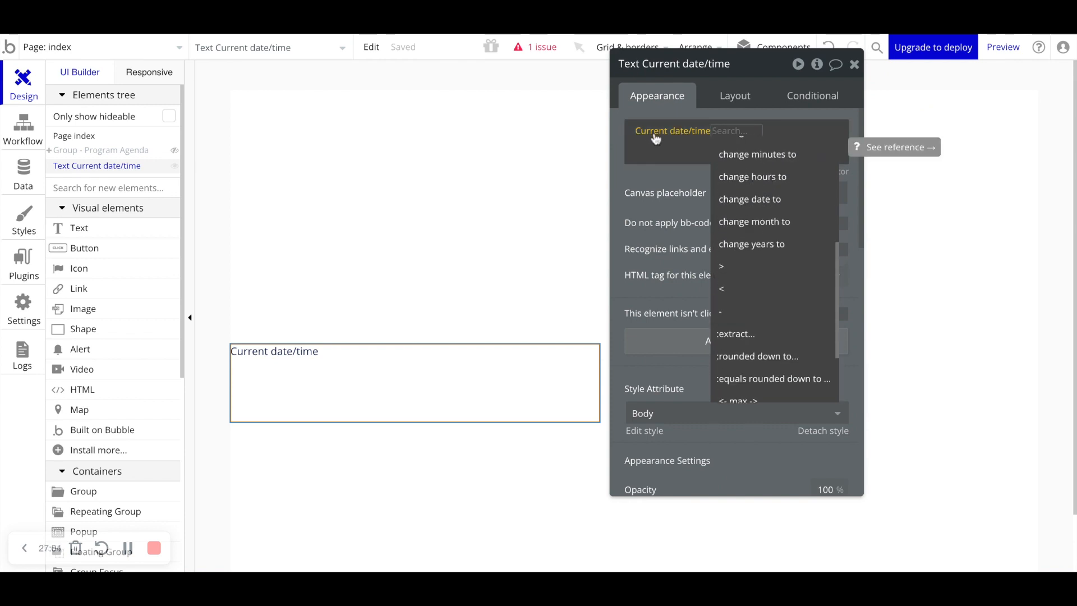
- Clear the expression and set the text content to Current User's First Name
{"action": "left_click", "coordinate": [674, 137]}
{"action": "right_click", "coordinate": [672, 139]}
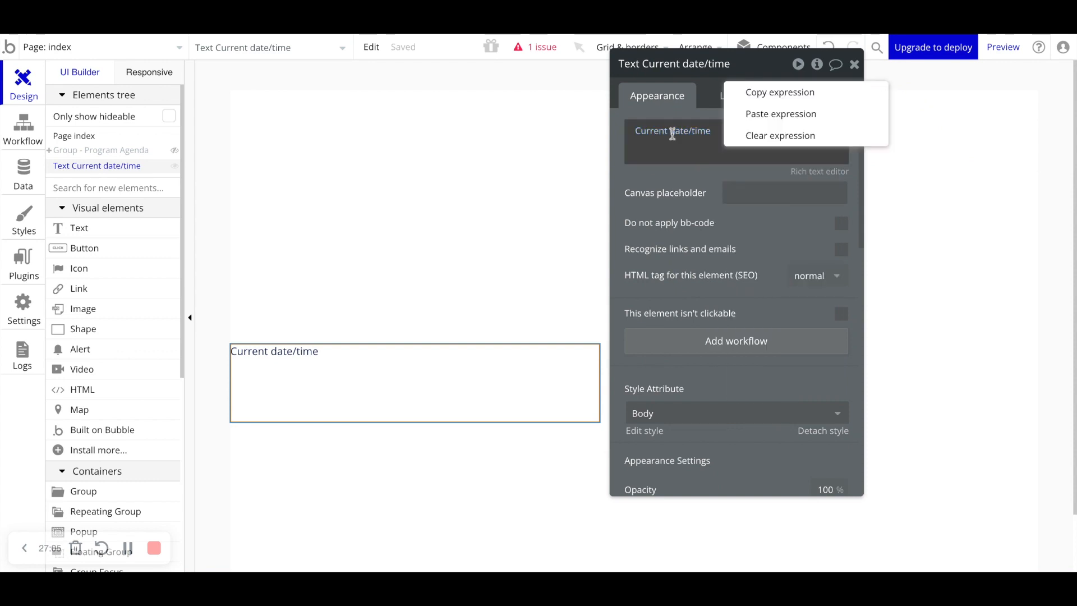
{"action": "left_click", "coordinate": [775, 138]}
{"action": "left_click", "coordinate": [645, 135]}
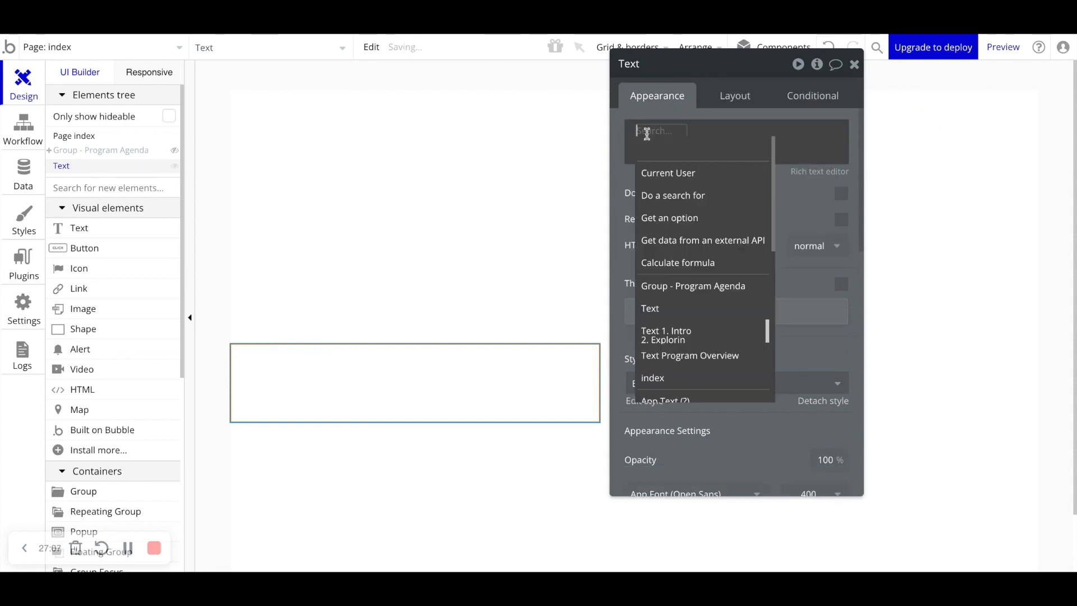
{"action": "left_click", "coordinate": [665, 178]}
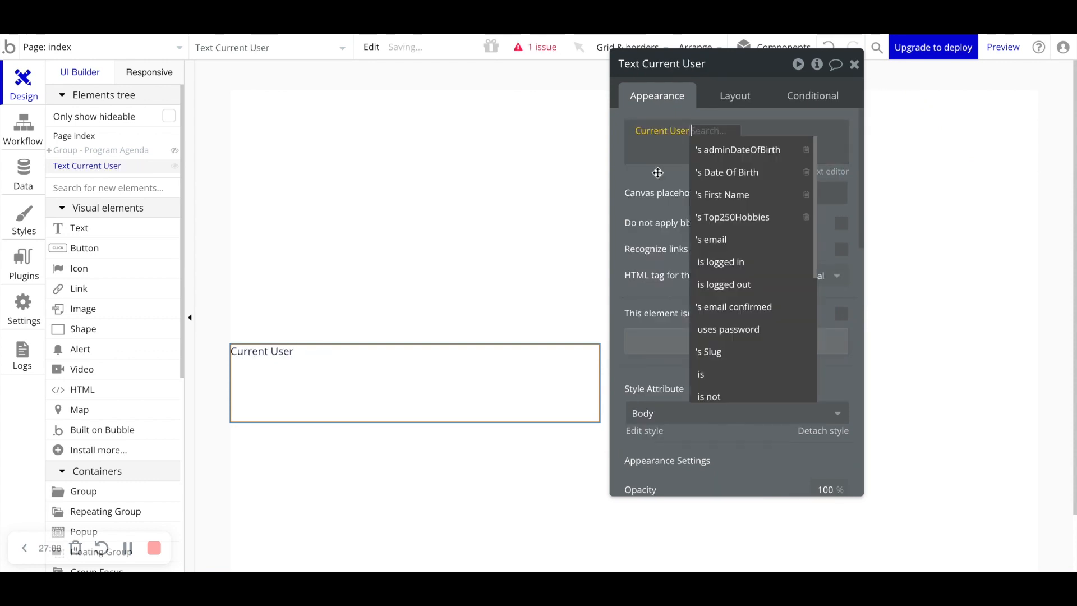
{"action": "left_click", "coordinate": [752, 194]}
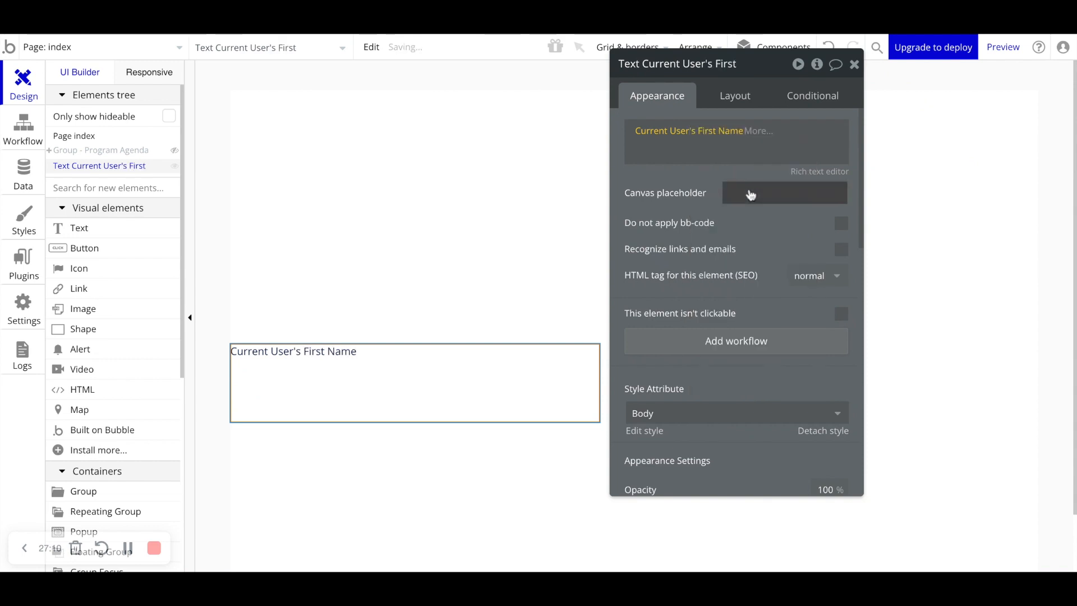
- Apply the :uppercase operator to Current User's First Name
{"action": "left_click", "coordinate": [757, 133]}
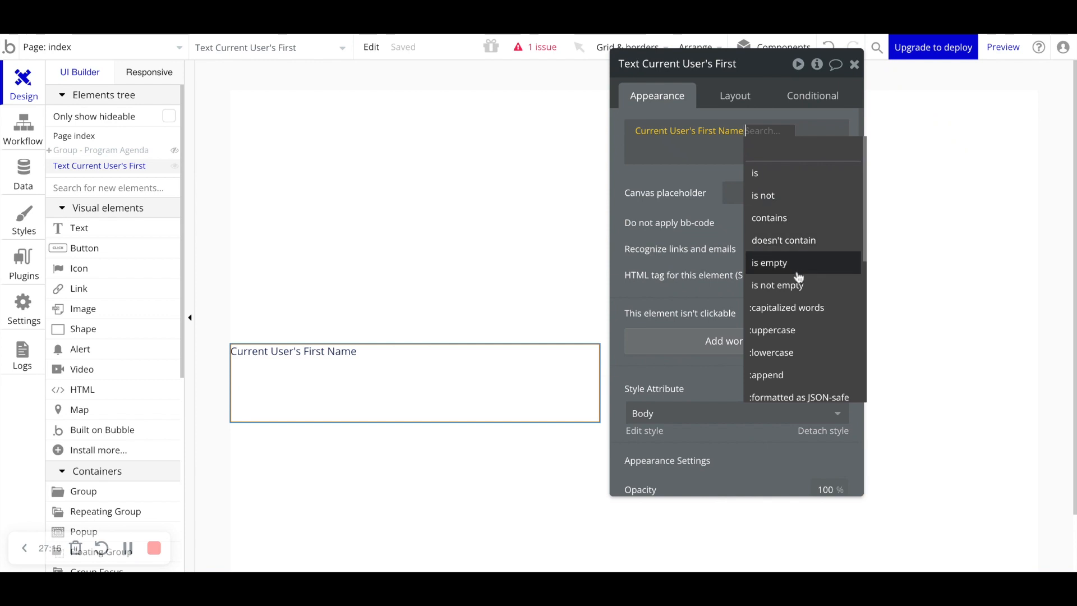
{"action": "scroll", "coordinate": [798, 277], "scroll_direction": "down", "scroll_amount": 1}
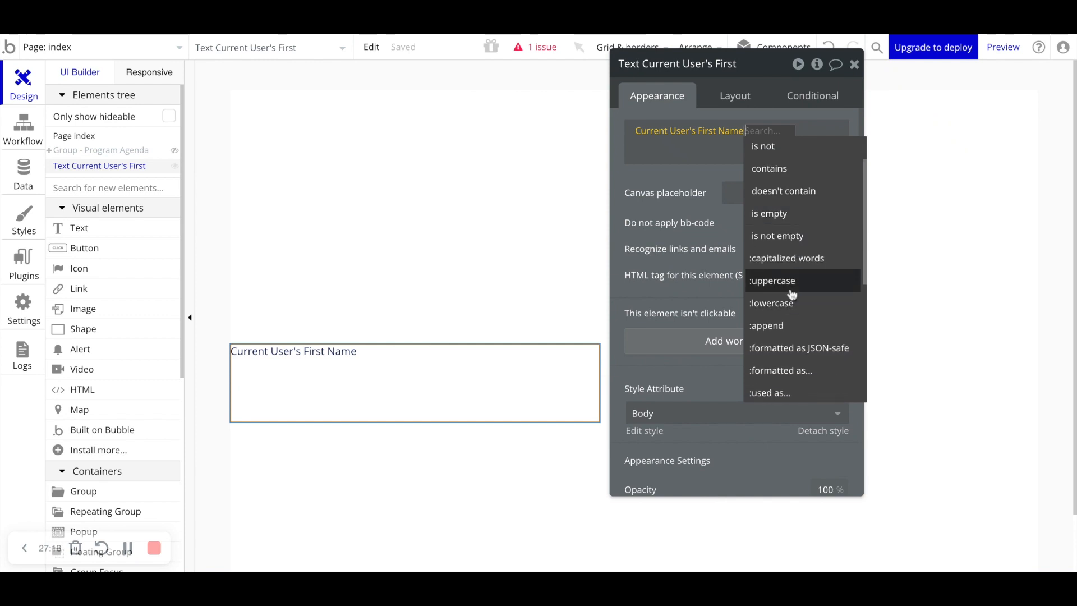
{"action": "left_click", "coordinate": [777, 284]}
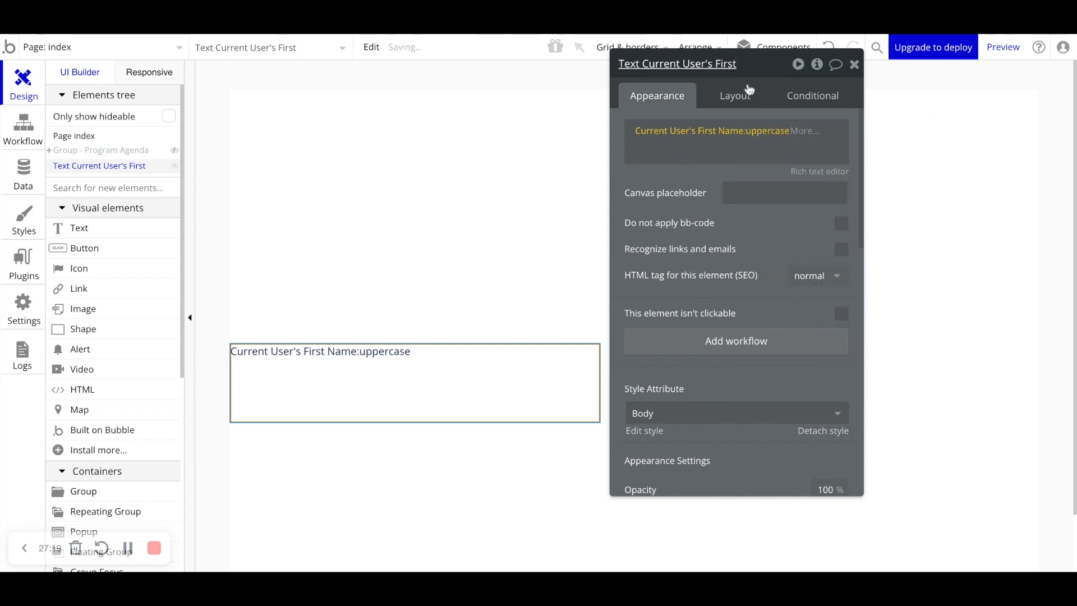
{"action": "left_click", "coordinate": [767, 131]}
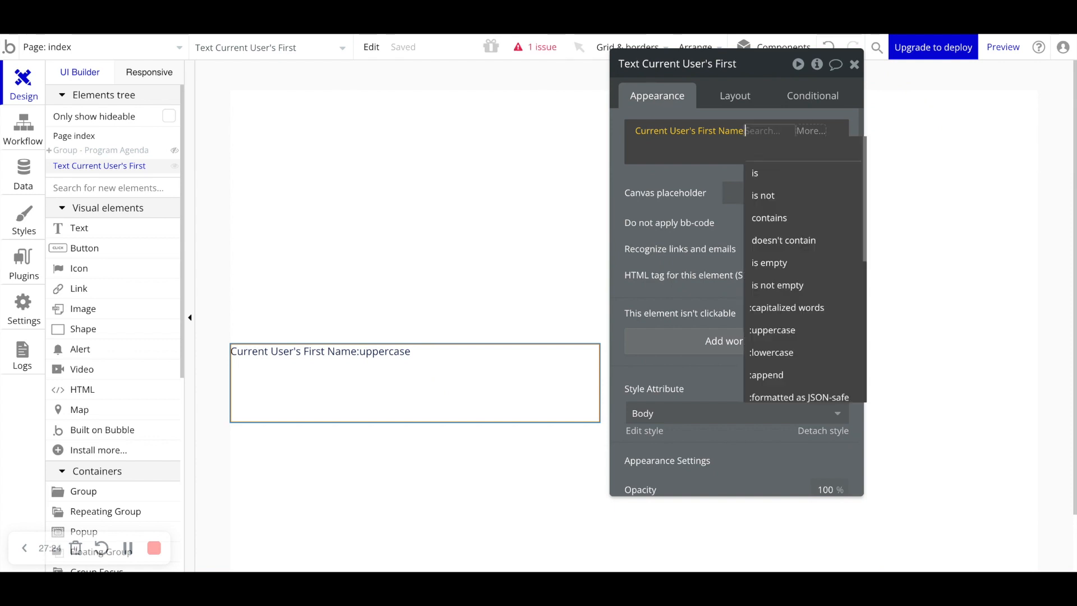
{"action": "left_click", "coordinate": [781, 333]}
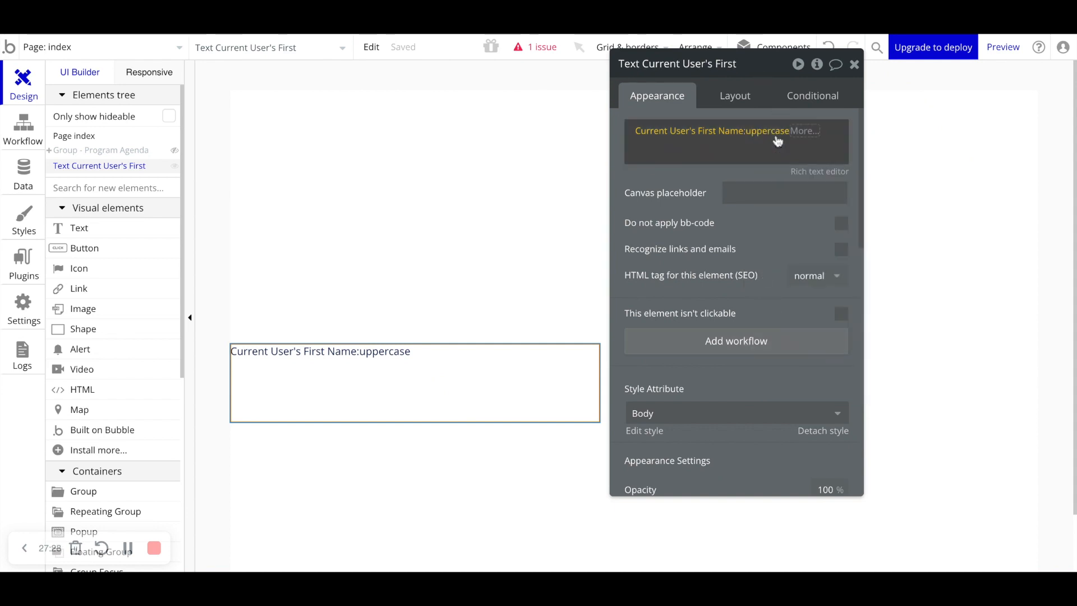
- Browse the list of text operators available for Current User's First Name
{"action": "mouse_move", "coordinate": [777, 141]}
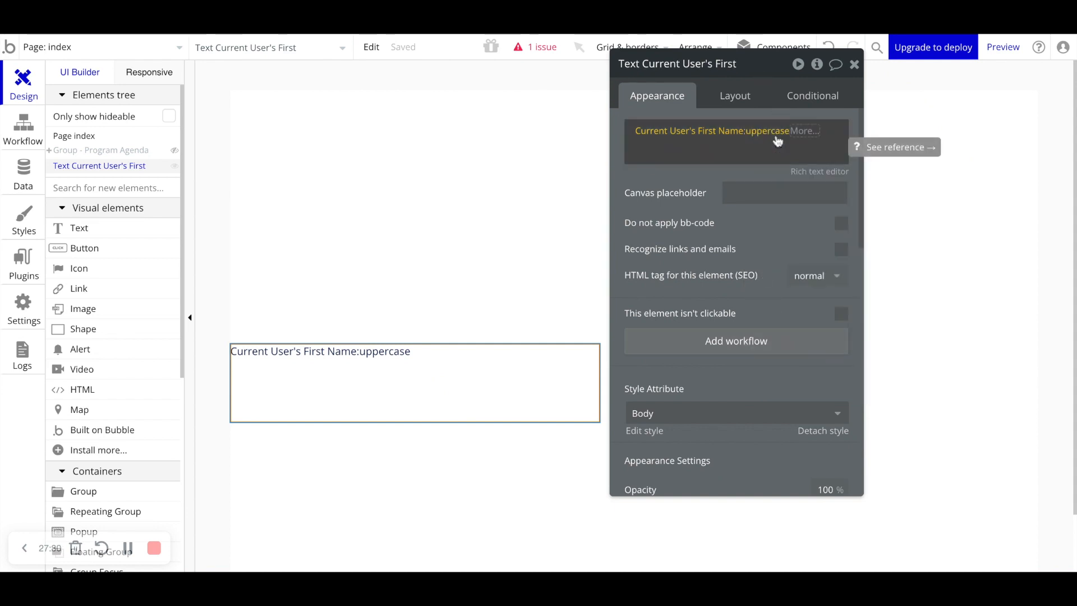
{"action": "left_click", "coordinate": [773, 138]}
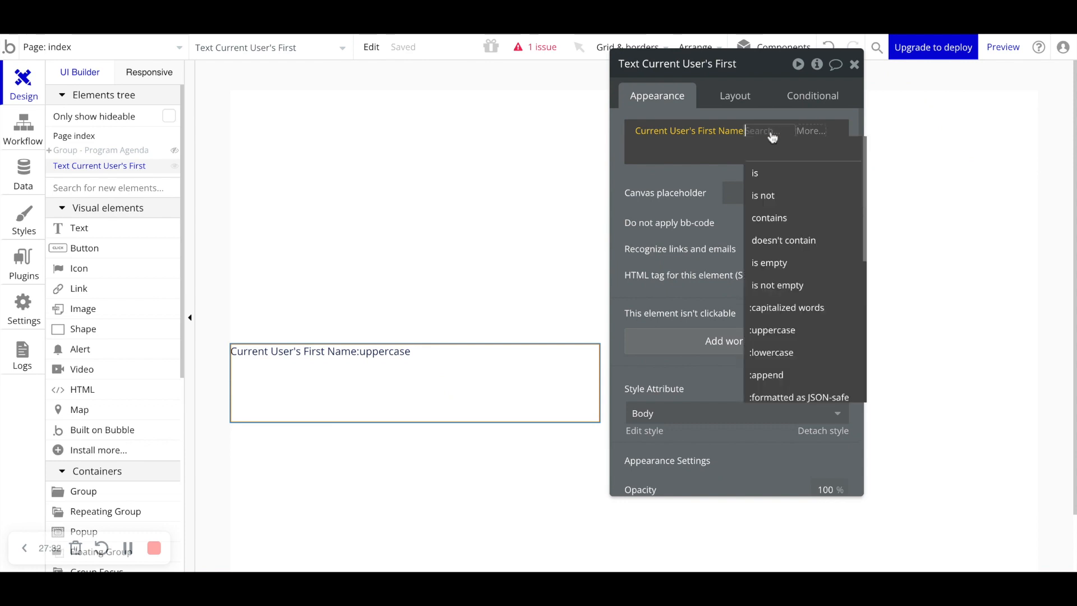
{"action": "scroll", "coordinate": [800, 315], "scroll_direction": "down", "scroll_amount": 3}
{"action": "scroll", "coordinate": [801, 317], "scroll_direction": "down", "scroll_amount": 3}
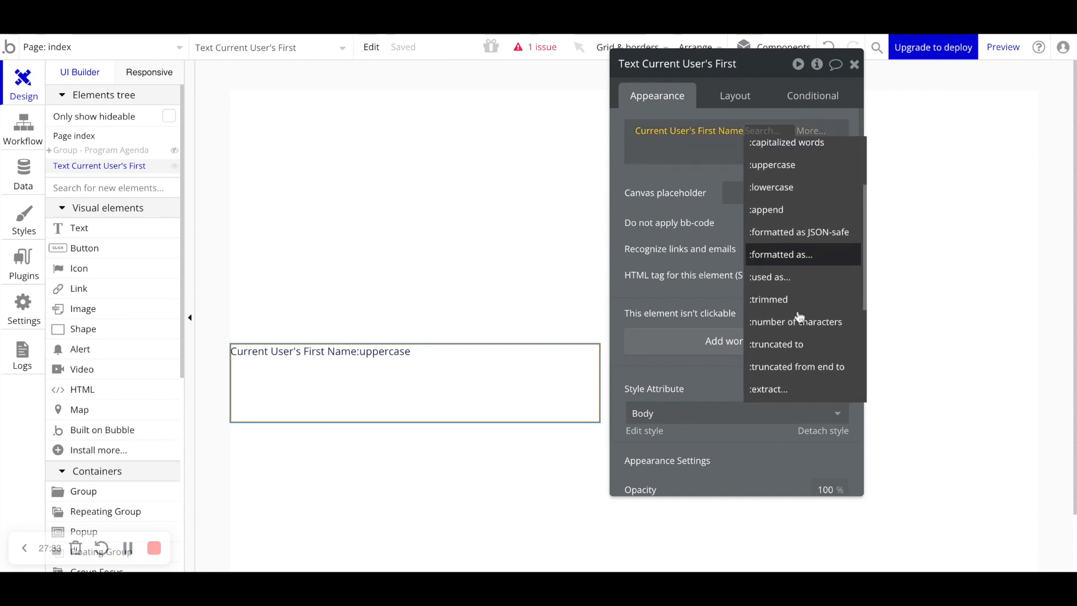
{"action": "scroll", "coordinate": [799, 325], "scroll_direction": "down", "scroll_amount": 3}
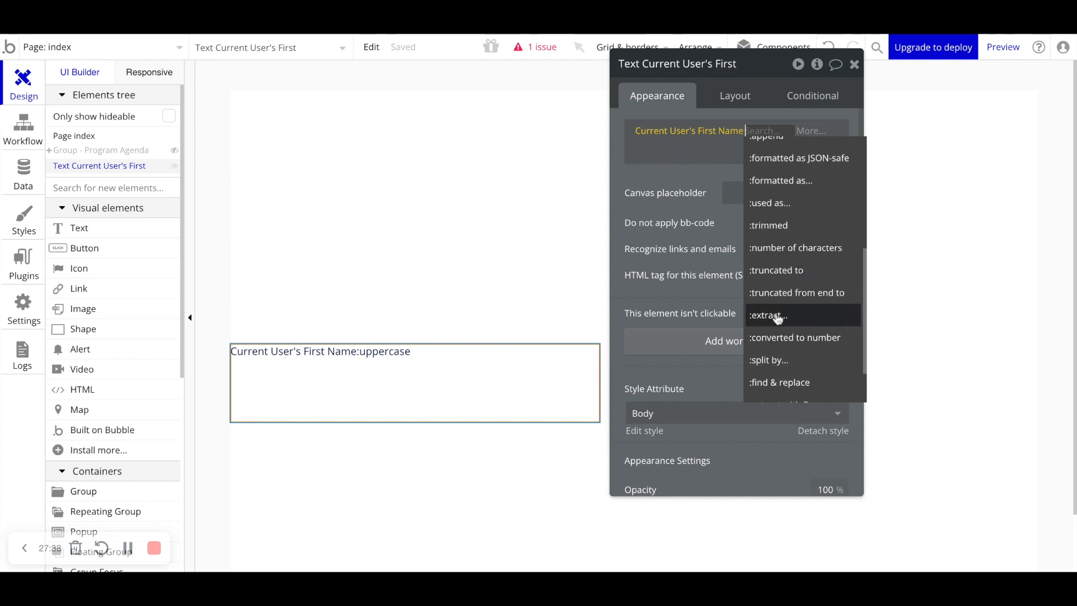
{"action": "scroll", "coordinate": [778, 319], "scroll_direction": "down", "scroll_amount": 3}
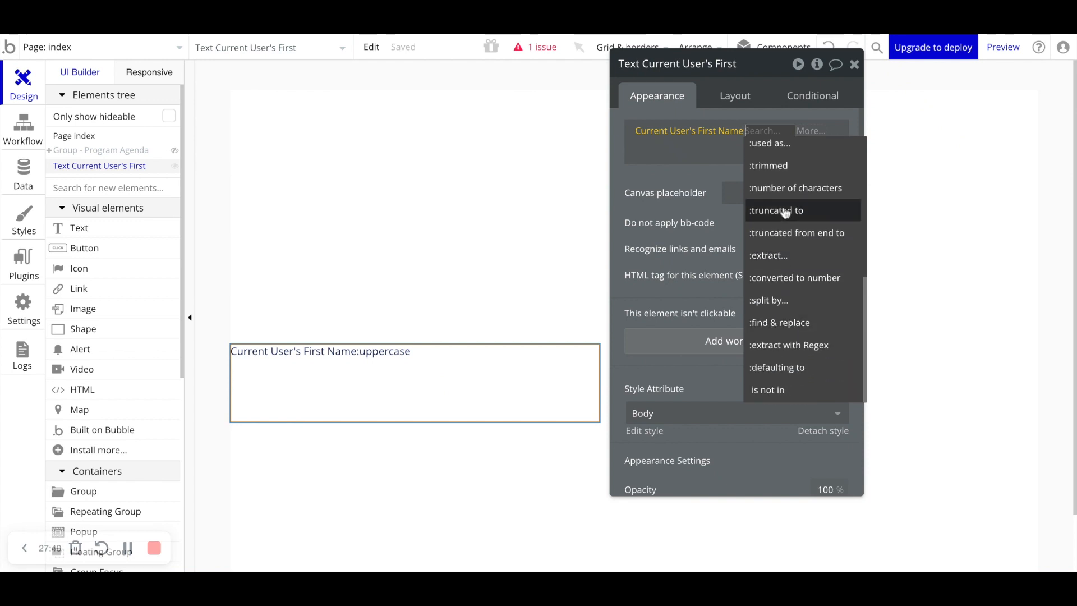
{"action": "scroll", "coordinate": [797, 331], "scroll_direction": "up", "scroll_amount": 3}
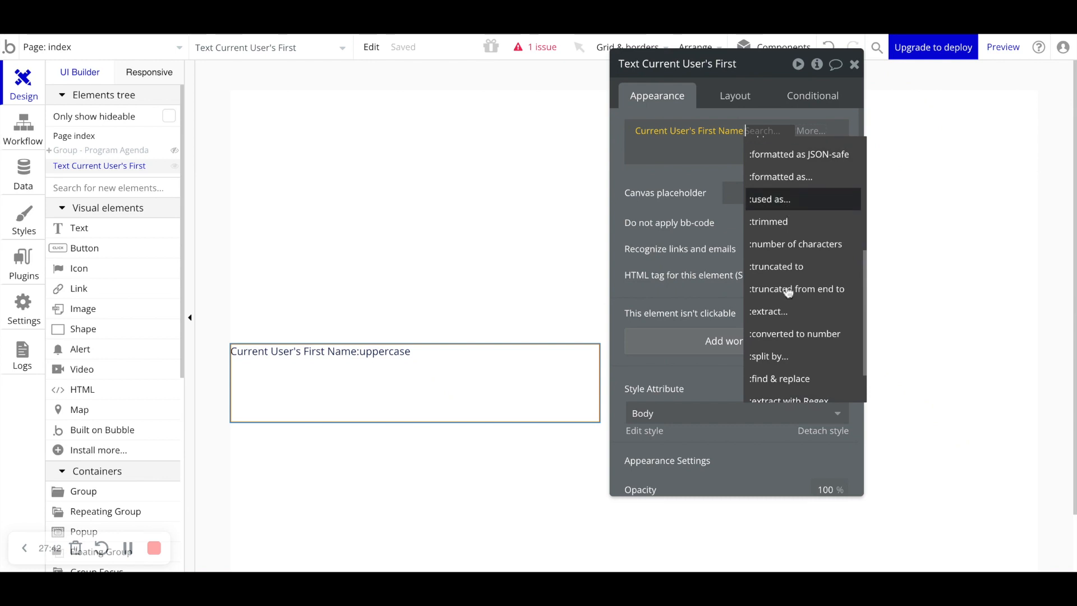
{"action": "scroll", "coordinate": [788, 306], "scroll_direction": "up", "scroll_amount": 5}
{"action": "scroll", "coordinate": [781, 311], "scroll_direction": "up", "scroll_amount": 4}
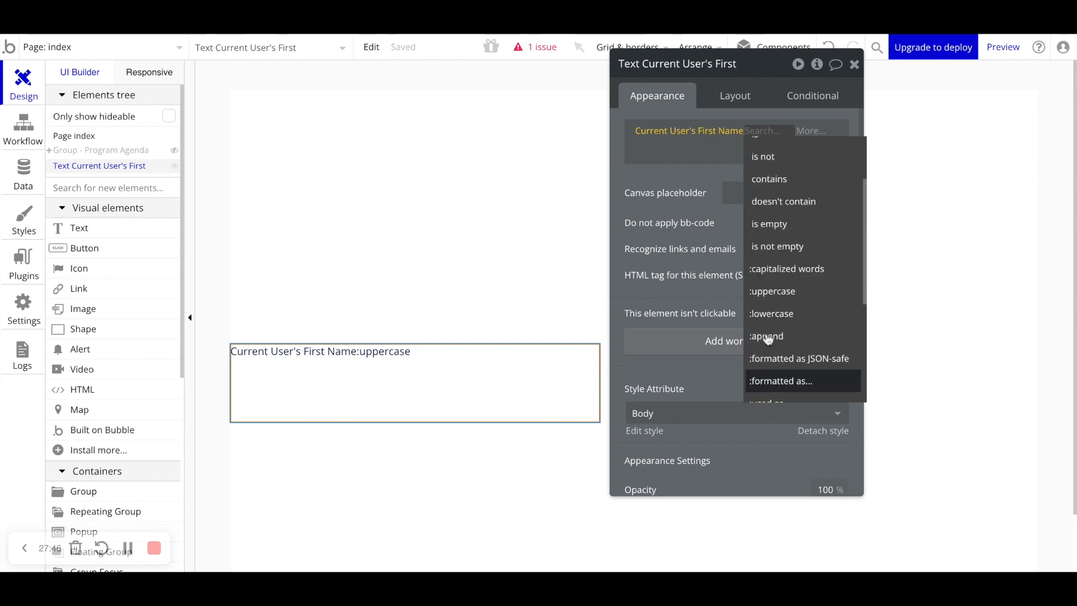
{"action": "scroll", "coordinate": [768, 339], "scroll_direction": "up", "scroll_amount": 1}
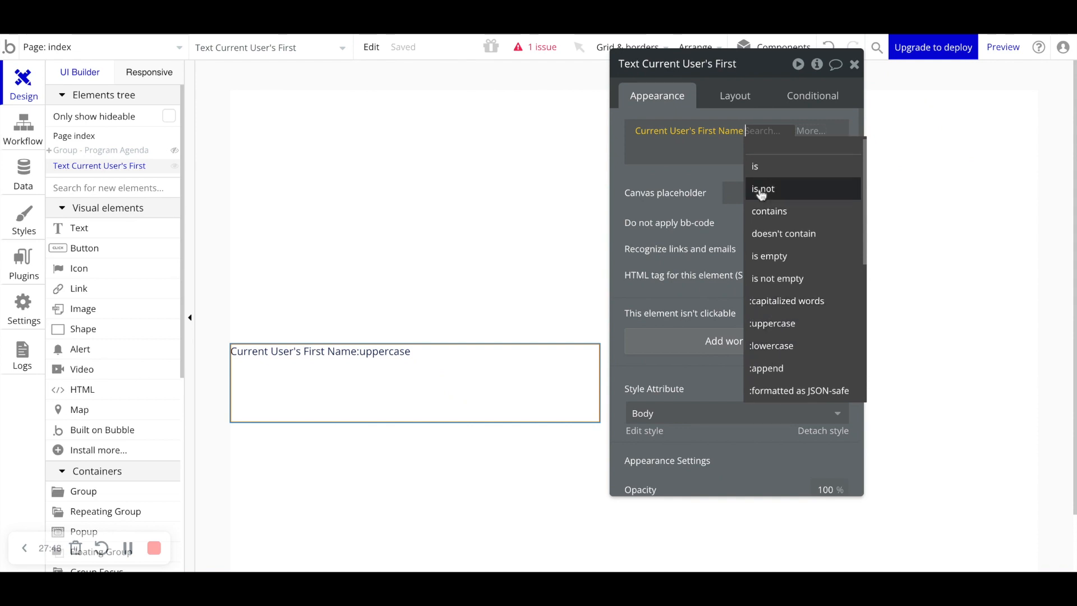
{"action": "scroll", "coordinate": [763, 191], "scroll_direction": "up", "scroll_amount": 1}
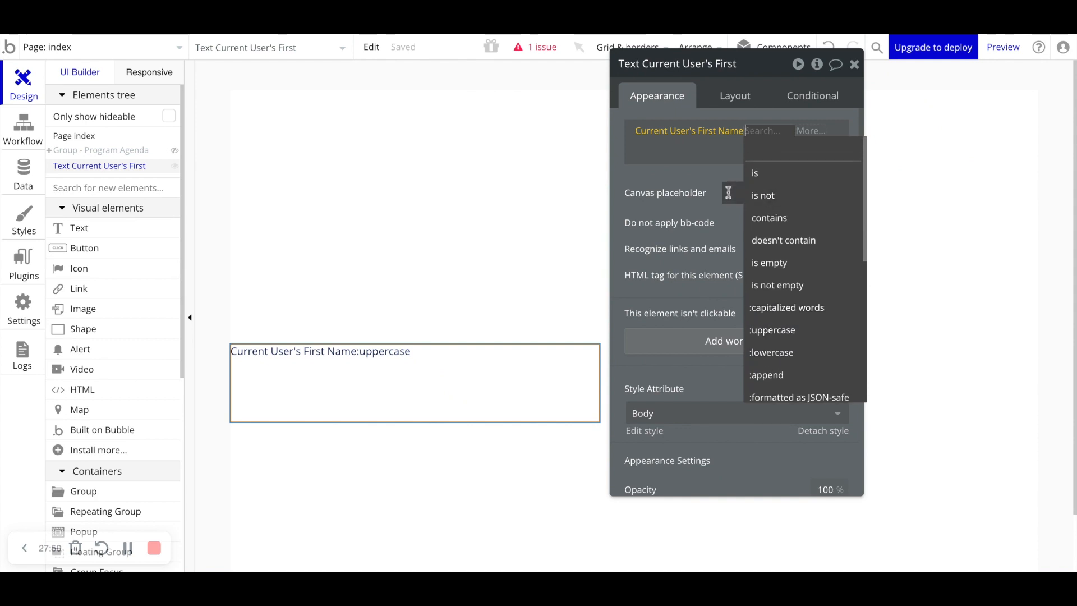
{"action": "left_click", "coordinate": [695, 180]}
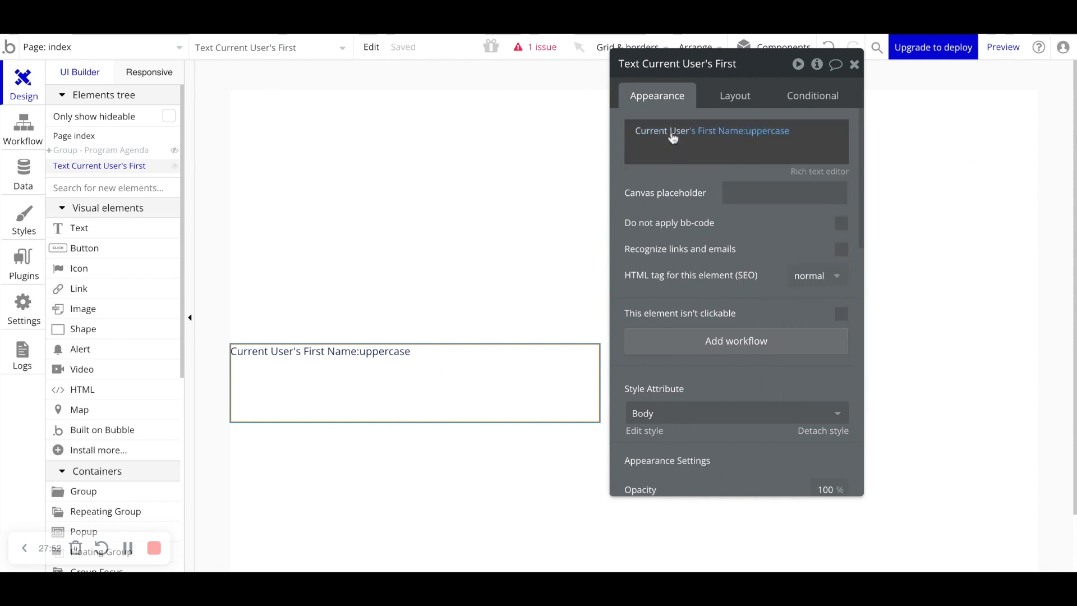
- Clear the text element's expression and close its property editor
{"action": "right_click", "coordinate": [707, 135]}
{"action": "left_click", "coordinate": [739, 135]}
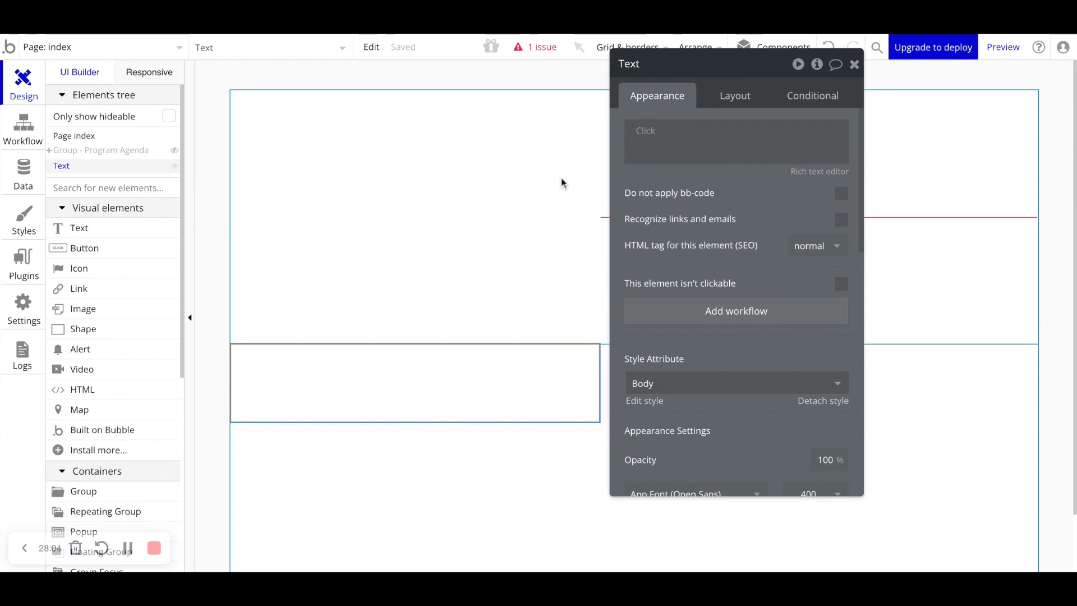
{"action": "left_click", "coordinate": [643, 125]}
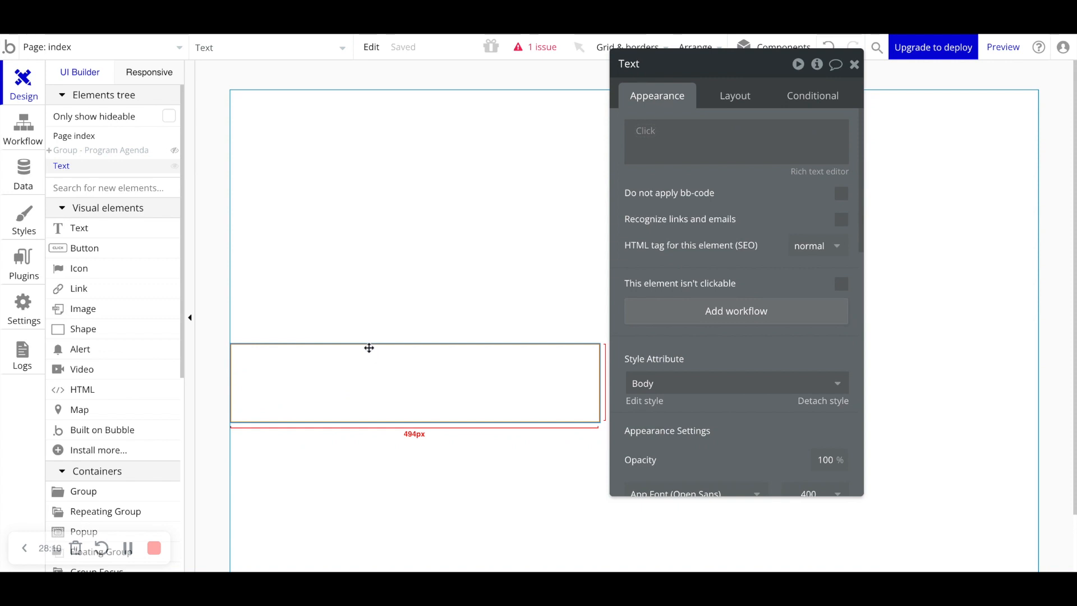
{"action": "left_click", "coordinate": [697, 133]}
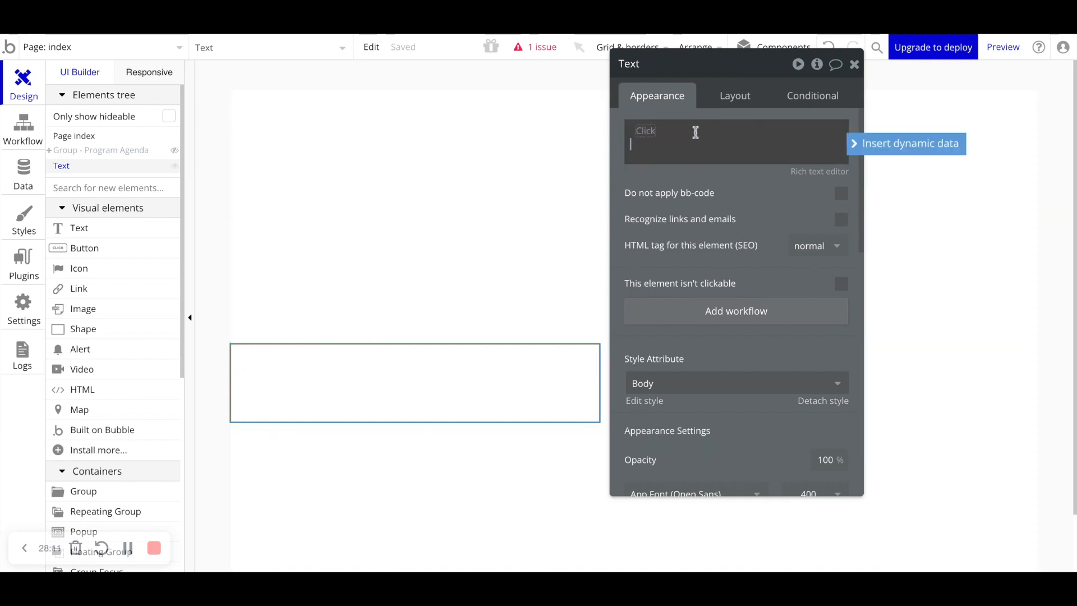
{"action": "left_click", "coordinate": [855, 64]}
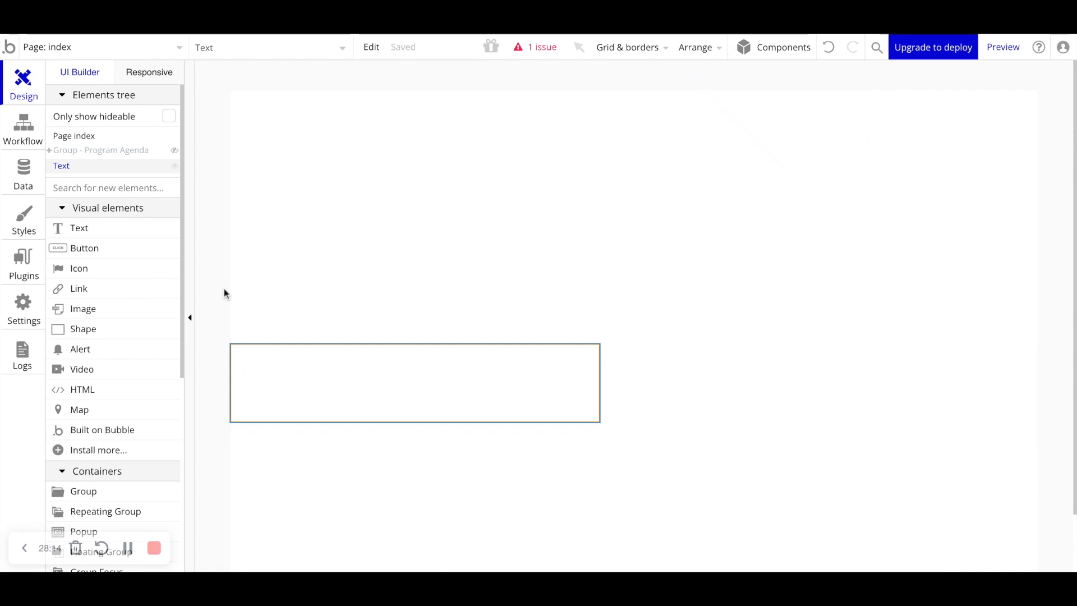